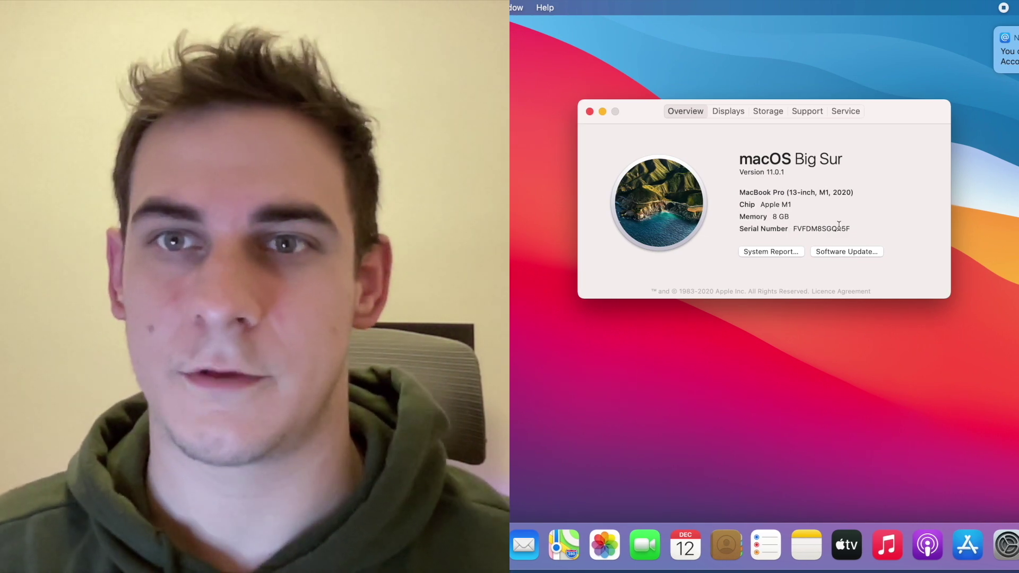
- Confirm Big Sur 11.0.1 is current, tick 'Automatically keep my Mac up to date', and go back
left_click(832, 252)
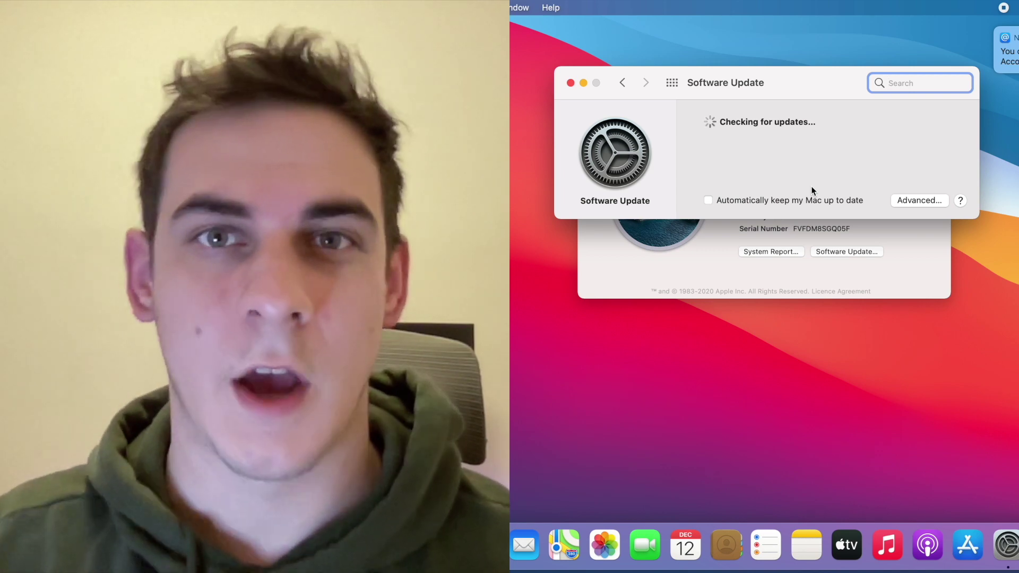
left_click(811, 199)
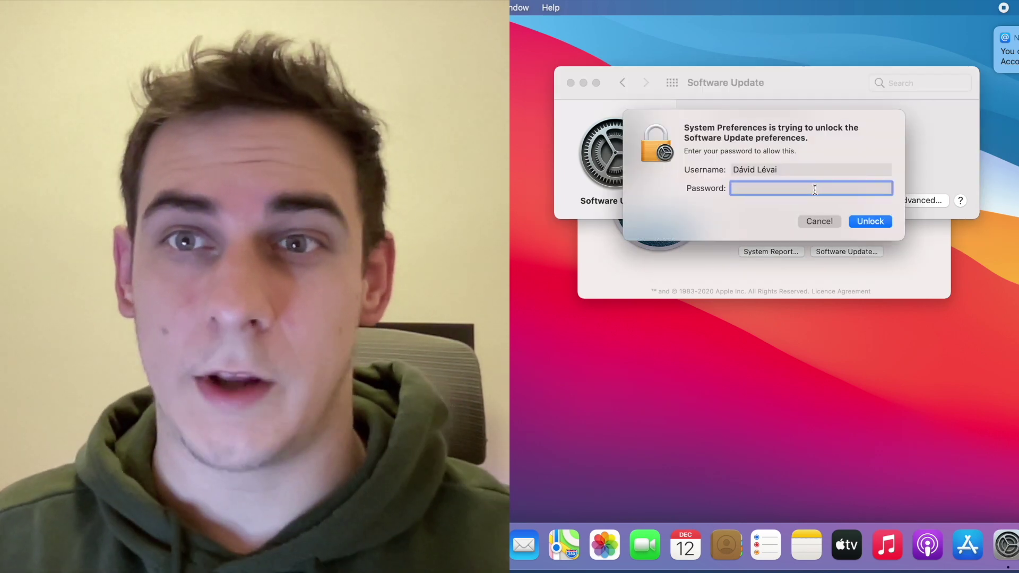
key("Escape")
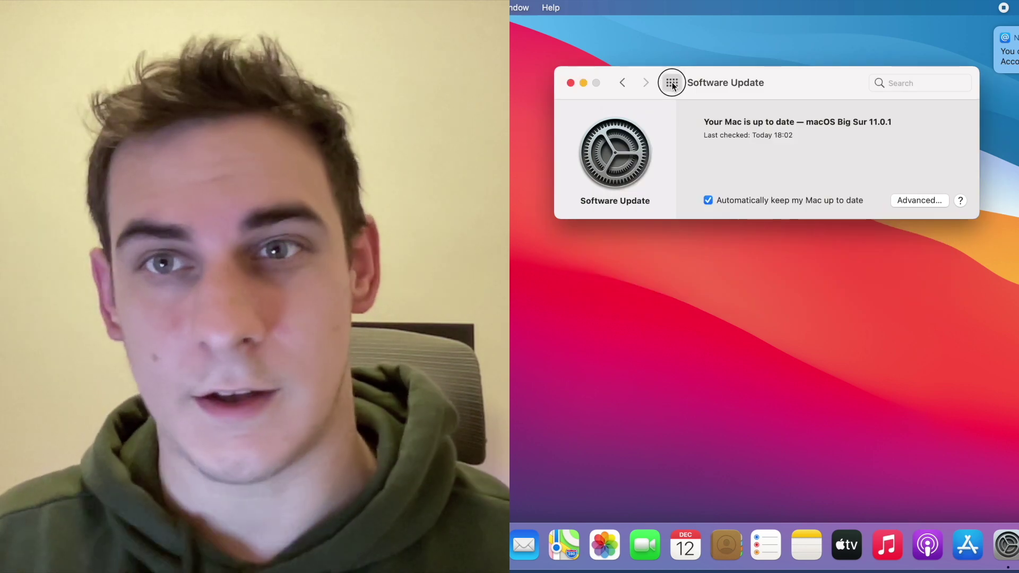
left_click(672, 83)
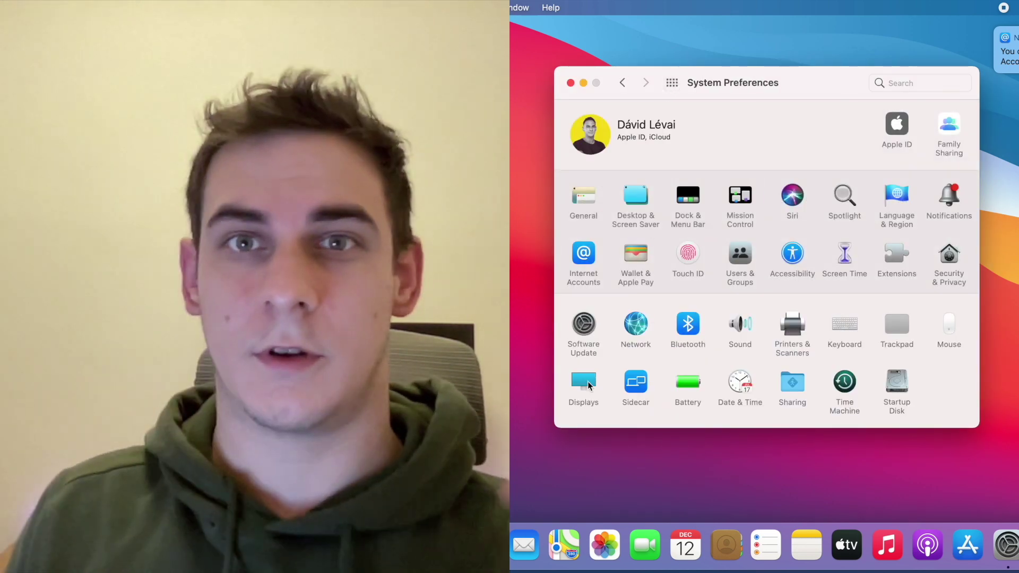
- Set the Retina display resolution to Scaled with More Space, then return to Show All
left_click(582, 382)
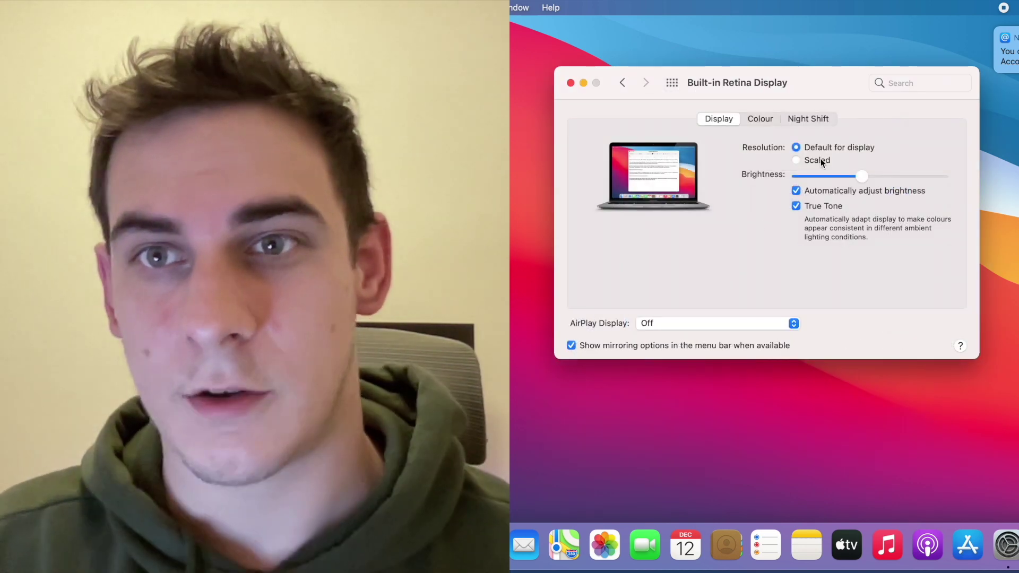
left_click(818, 159)
left_click(913, 191)
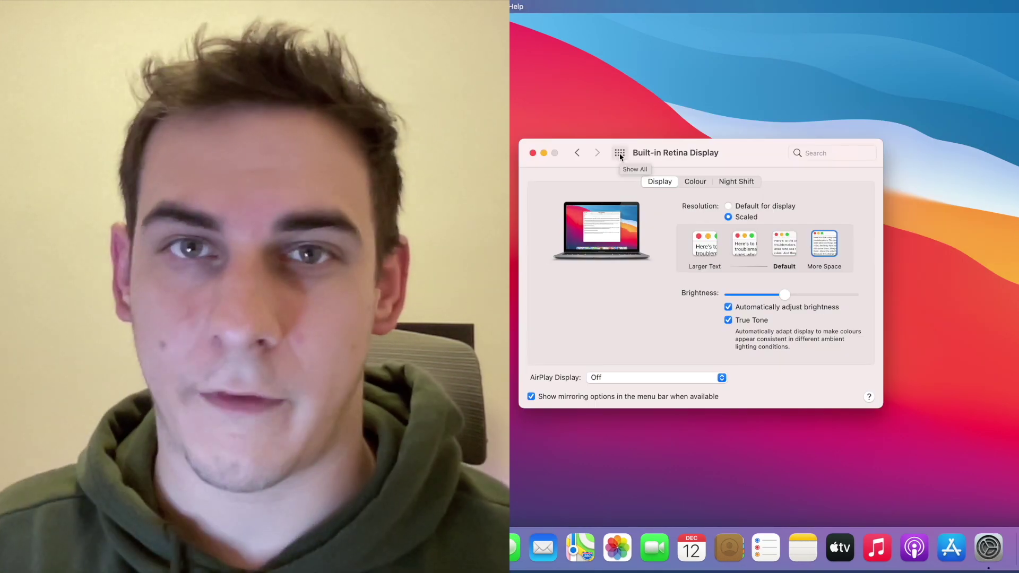
left_click(619, 153)
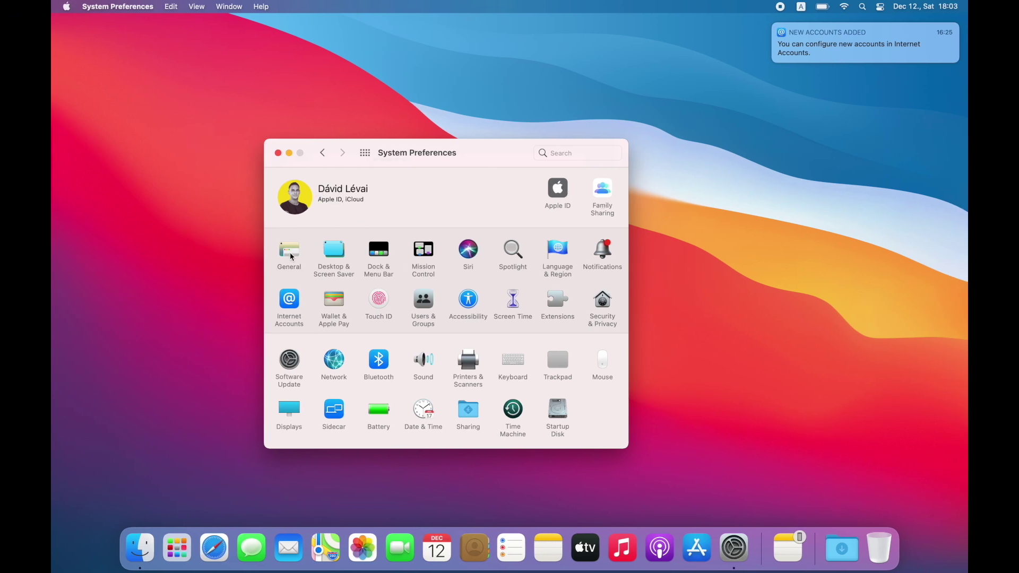
- Move the Dock to the left screen edge and remove Launchpad and Mail from it
left_click(379, 251)
left_click(475, 237)
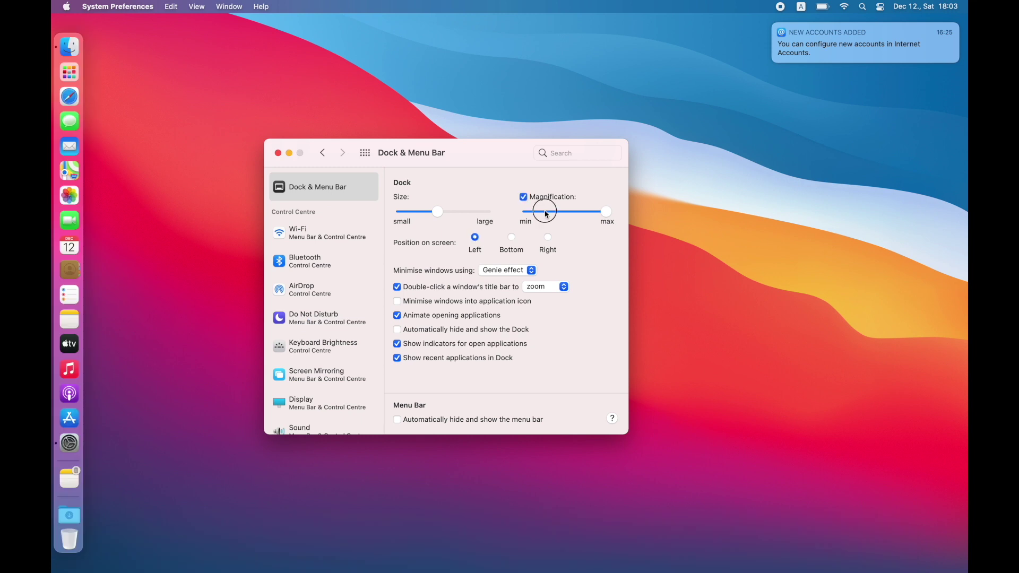
right_click(71, 72)
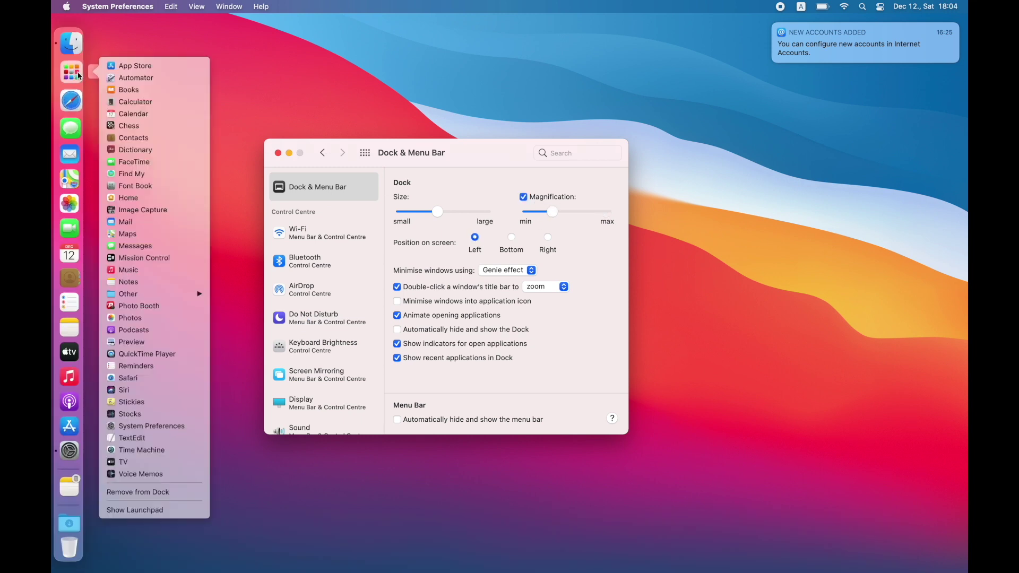
left_click(186, 492)
right_click(73, 128)
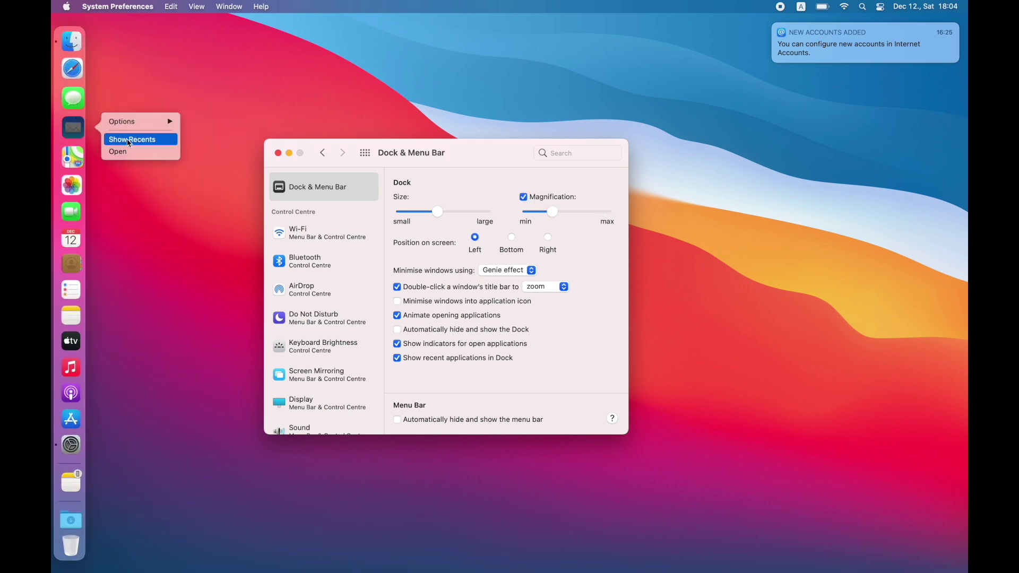
mouse_move(160, 122)
left_click(217, 128)
- Remove Maps, Photos, Contacts and Reminders from the Dock
right_click(73, 129)
left_click(189, 130)
right_click(73, 130)
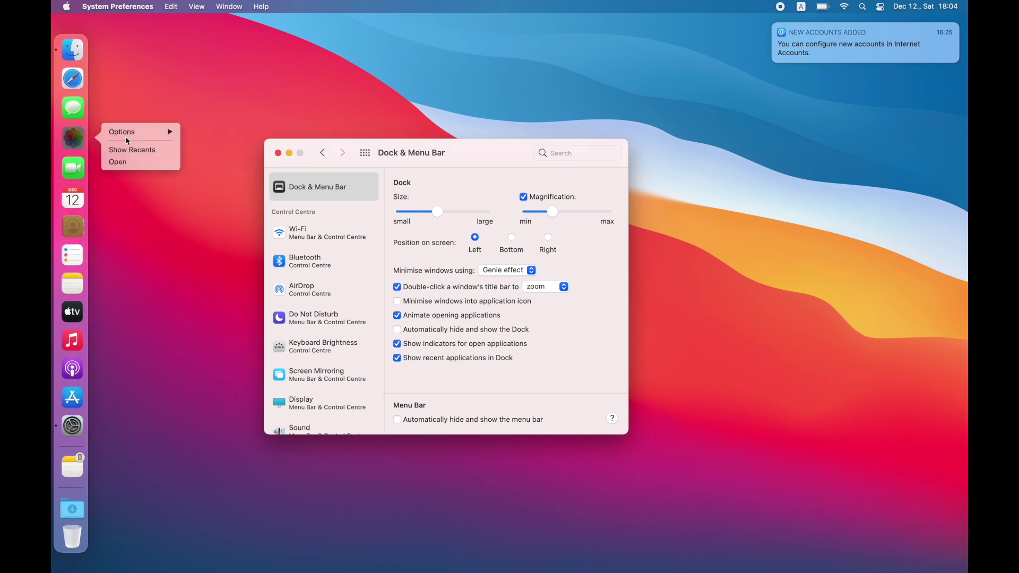
left_click(212, 128)
right_click(73, 204)
mouse_move(119, 199)
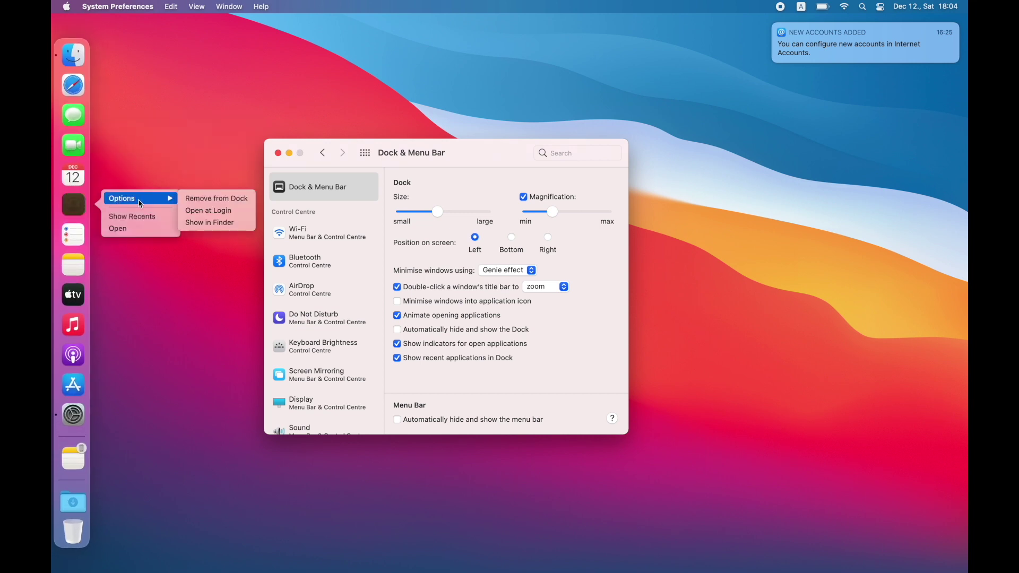
left_click(217, 199)
right_click(70, 219)
left_click(215, 209)
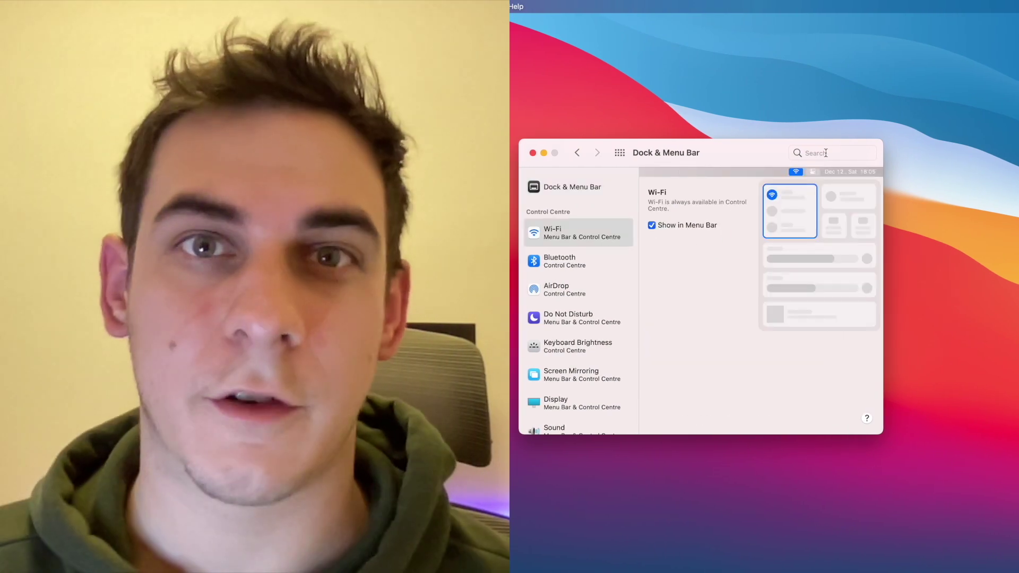
- Look through the Bluetooth, AirDrop, Do Not Disturb, Keyboard Brightness, Screen Mirroring and Display menu bar settings
left_click(598, 265)
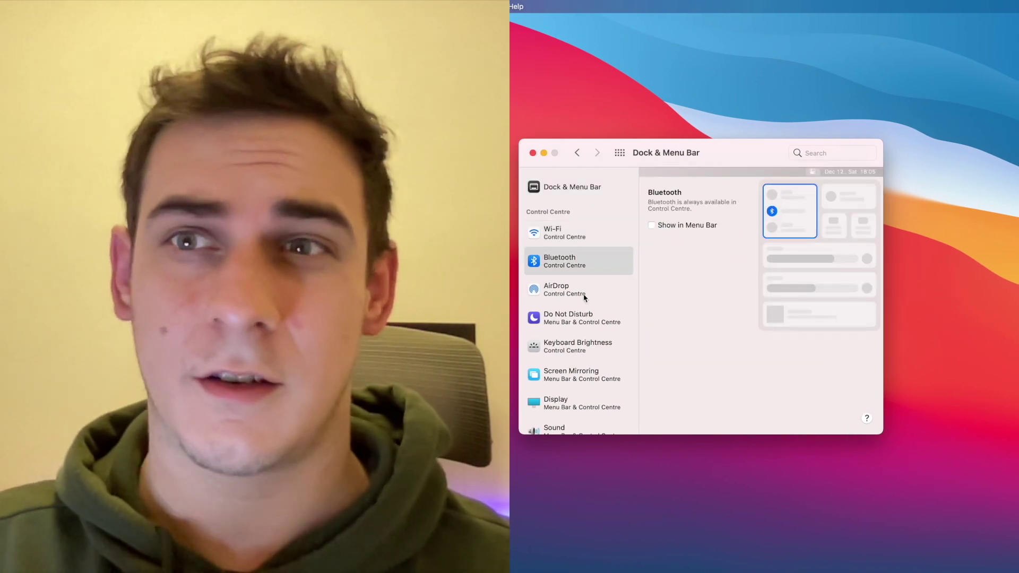
left_click(585, 294)
left_click(586, 319)
scroll(594, 286, "down", 5)
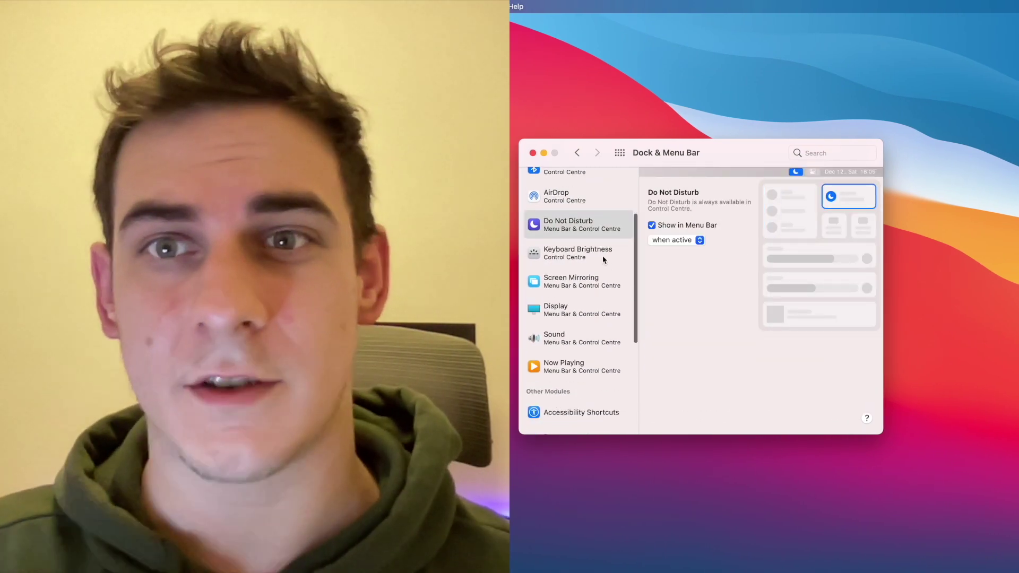
left_click(603, 258)
left_click(609, 287)
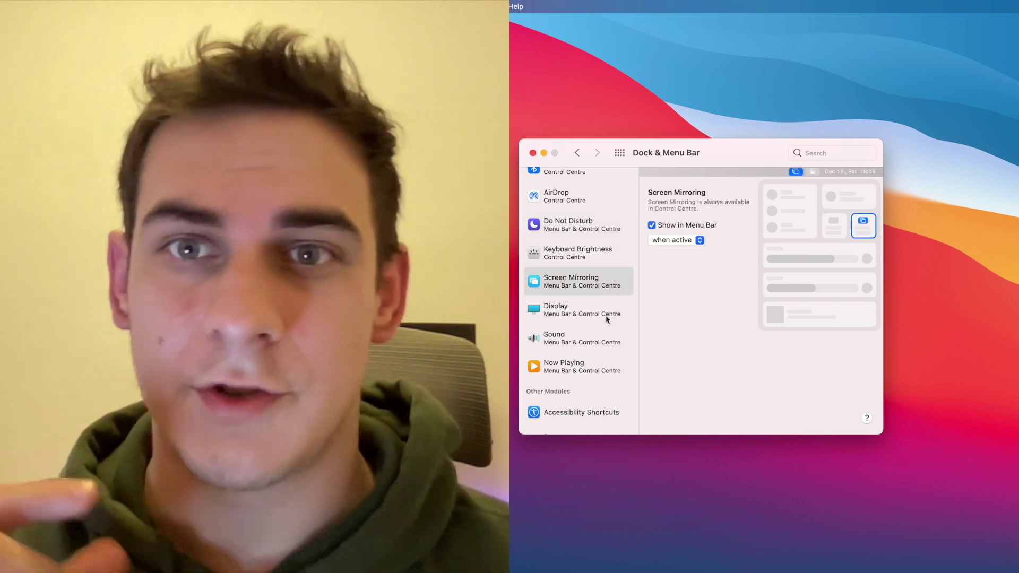
left_click(607, 319)
scroll(607, 321, "down", 5)
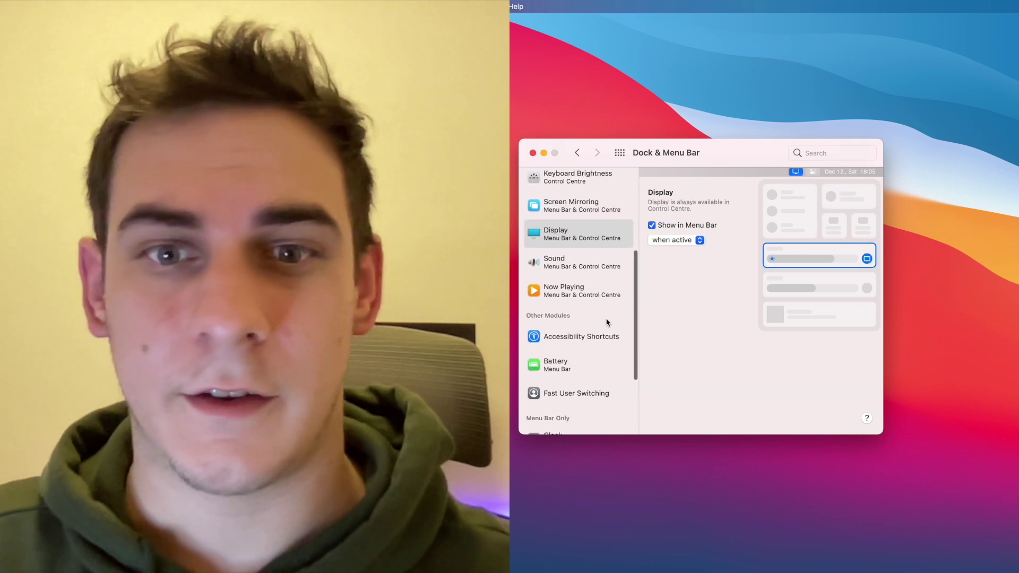
- Show Accessibility Shortcuts and the battery percentage in the menu bar
left_click(598, 295)
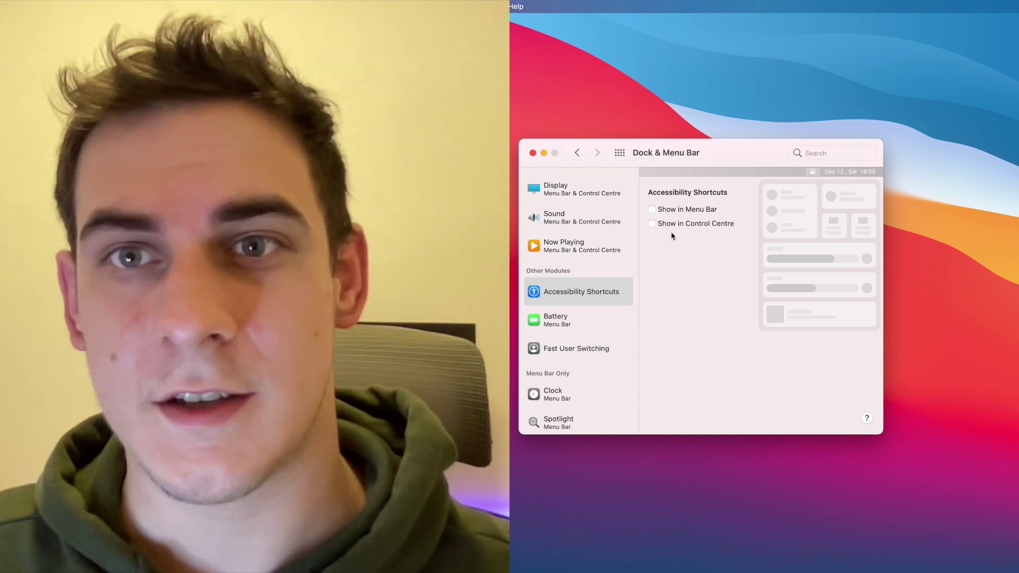
left_click(697, 211)
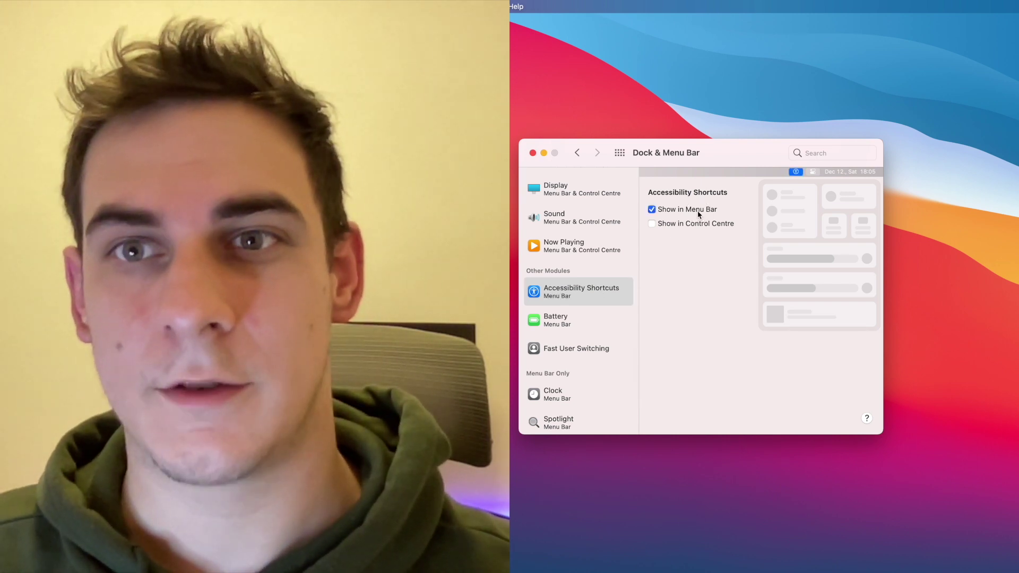
scroll(618, 290, "down", 2)
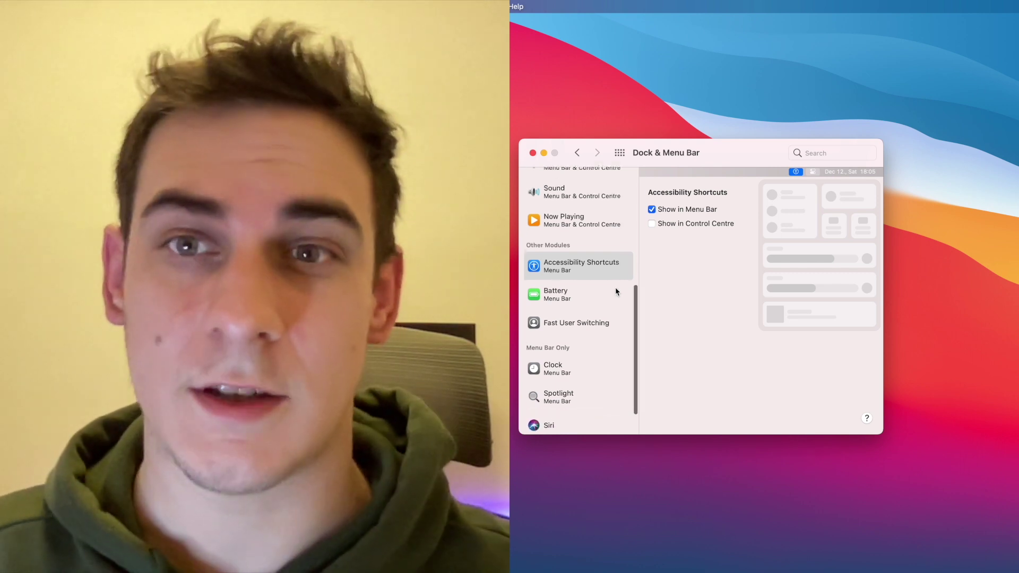
left_click(609, 289)
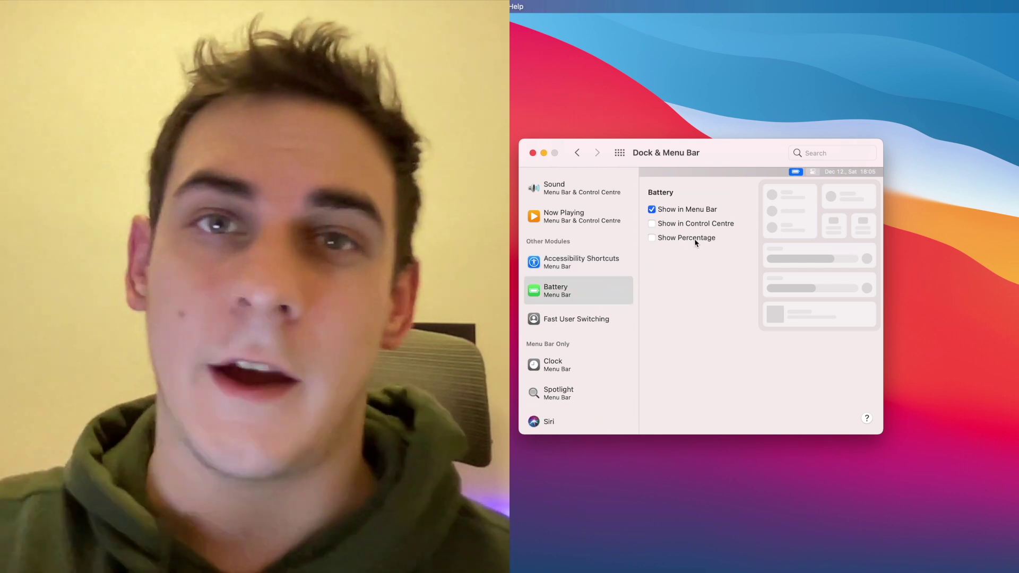
left_click(696, 240)
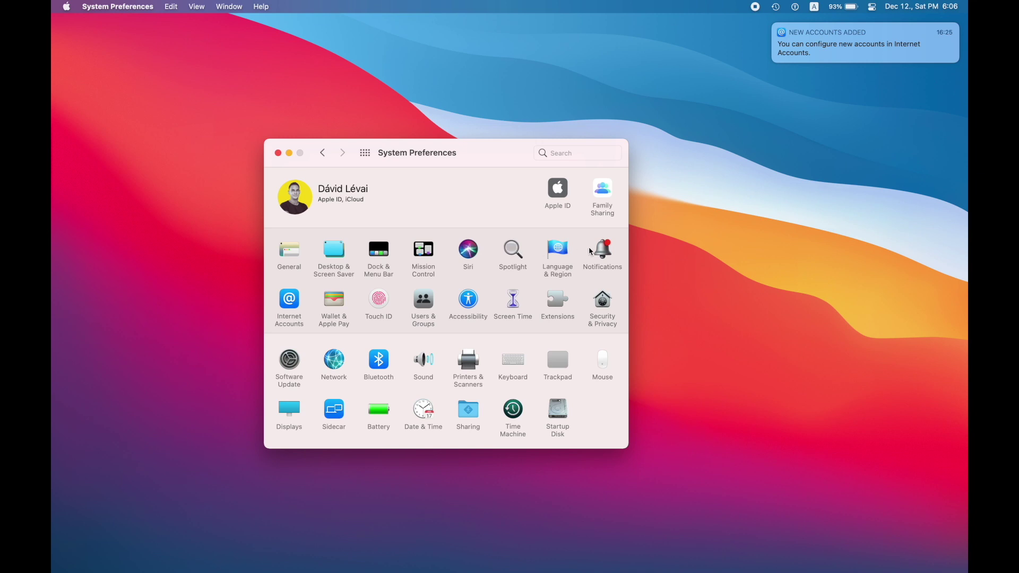
- Schedule Do Not Disturb from 6:00 AM to 10:00 PM allowing repeated calls, then return to Show All
left_click(600, 251)
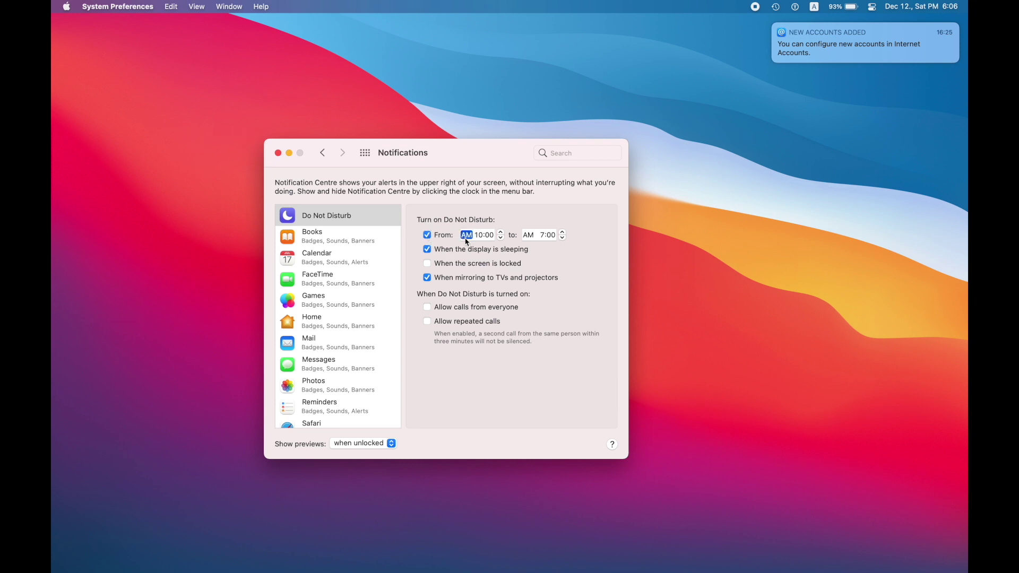
type("6")
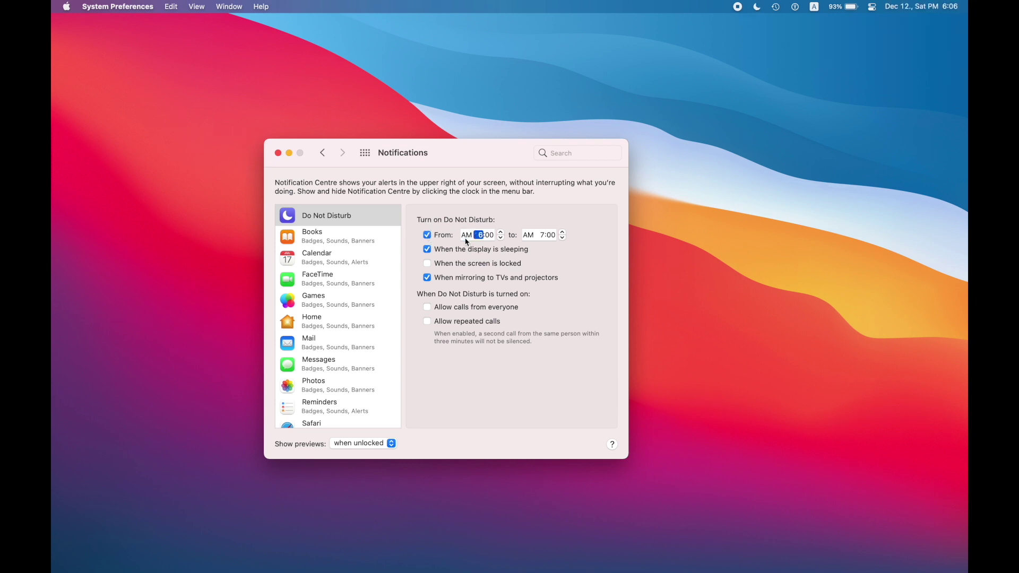
key("Tab")
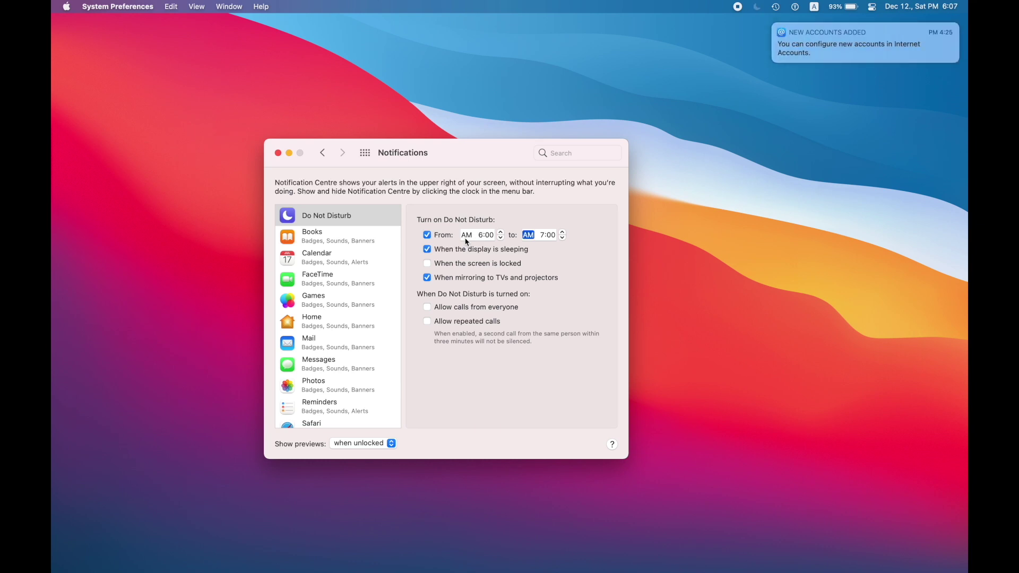
key("Tab")
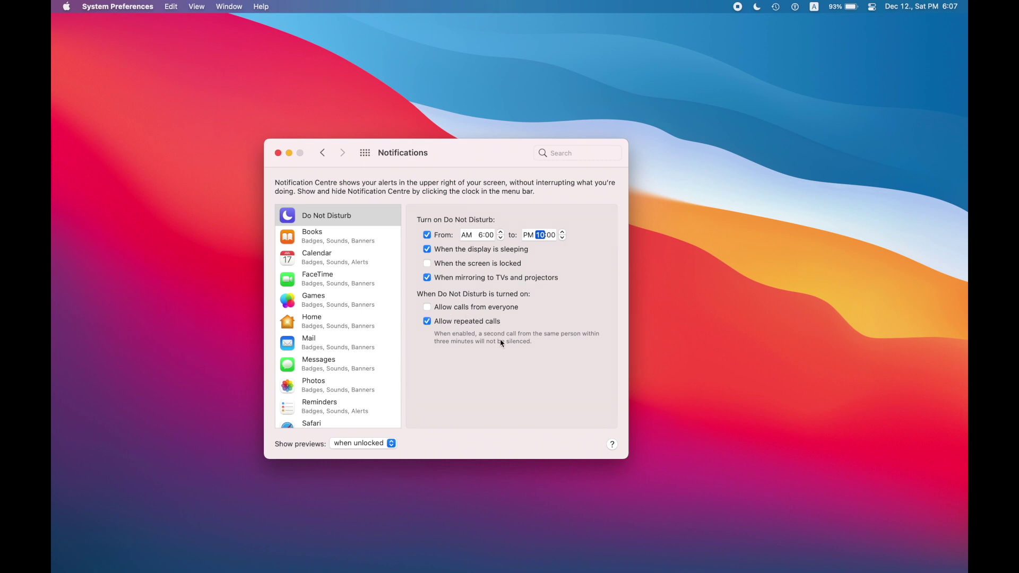
left_click(365, 154)
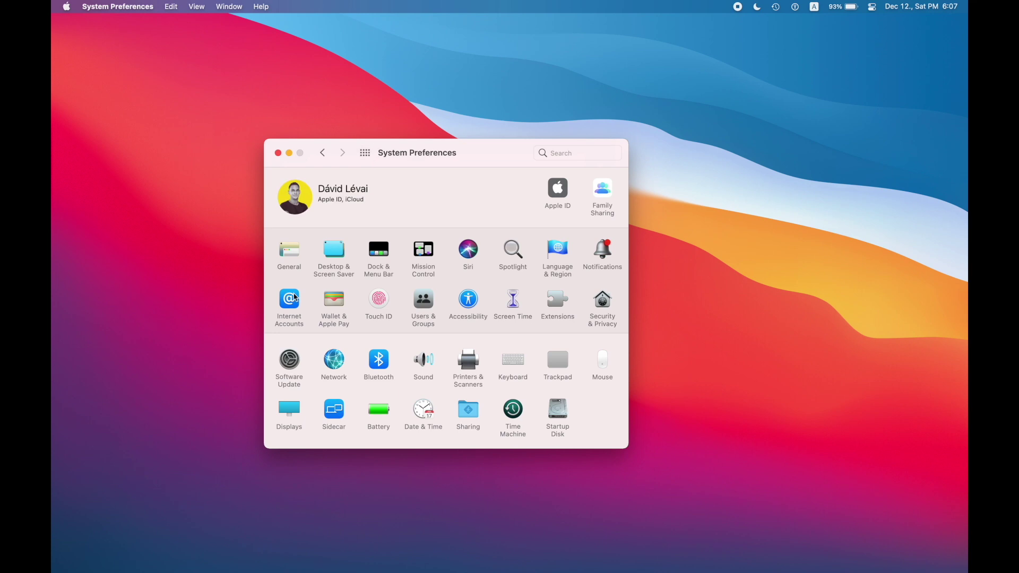
- Tick Contacts for the Google account in Internet Accounts and continue its sign-in in the browser
left_click(295, 298)
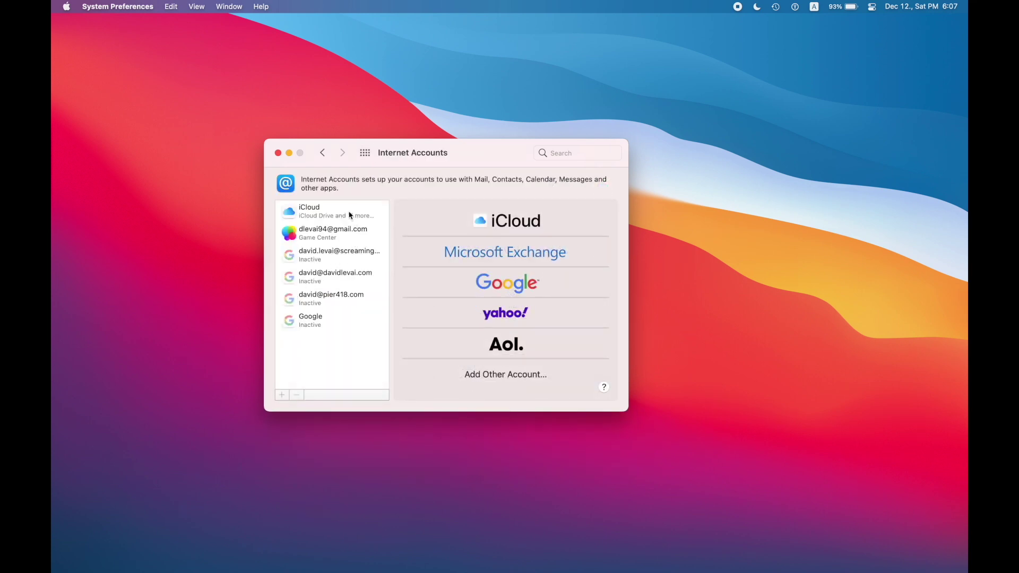
left_click(339, 329)
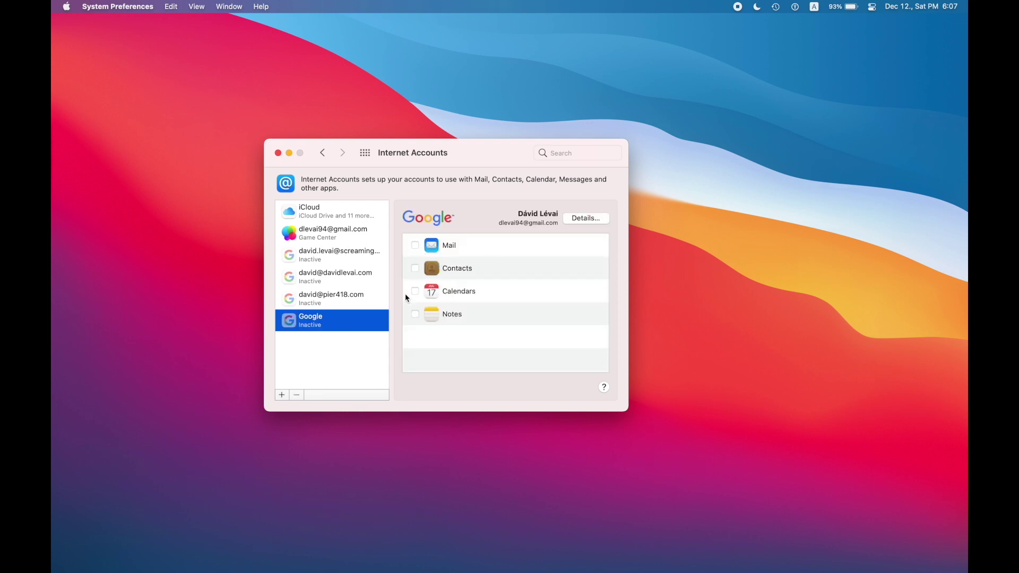
left_click(415, 269)
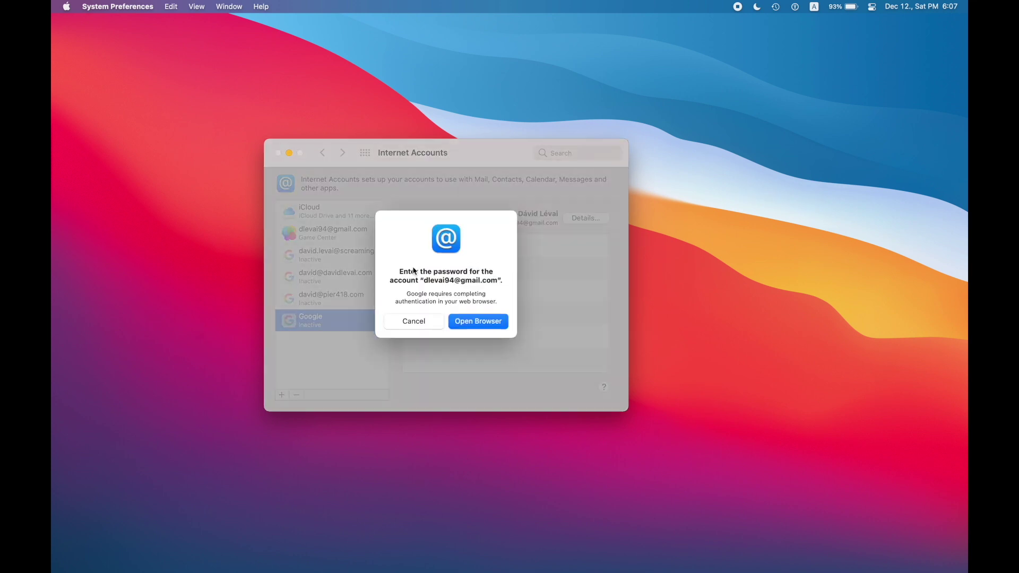
left_click(472, 323)
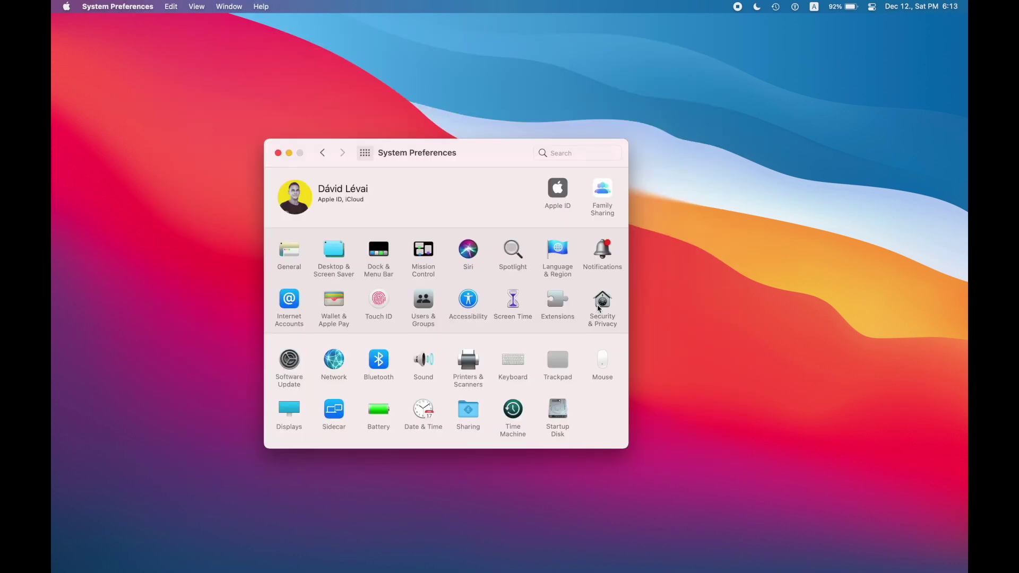
left_click(598, 306)
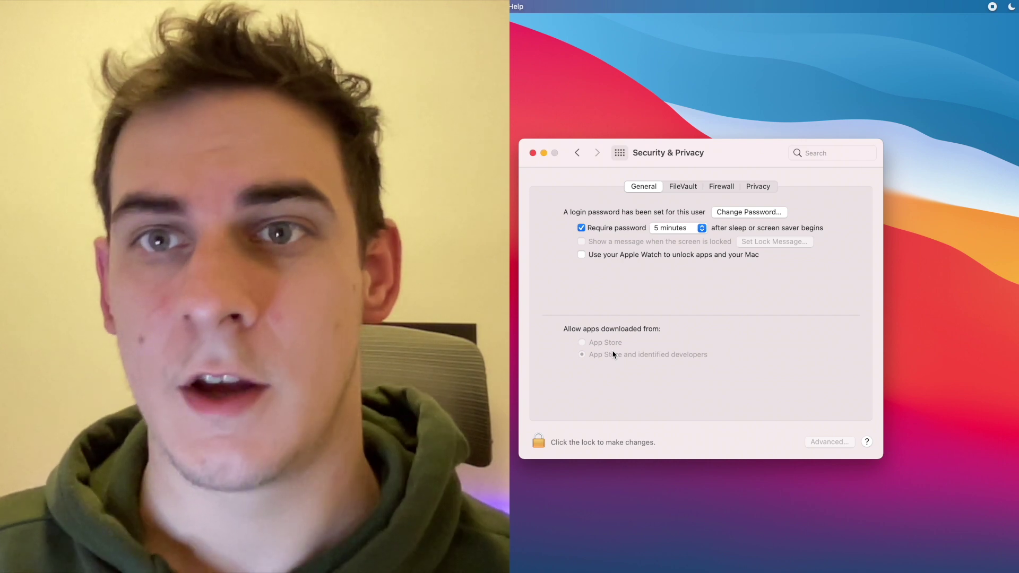
- Verify FileVault is on, unlock Security & Privacy and turn on the firewall, then return to the overview
left_click(683, 187)
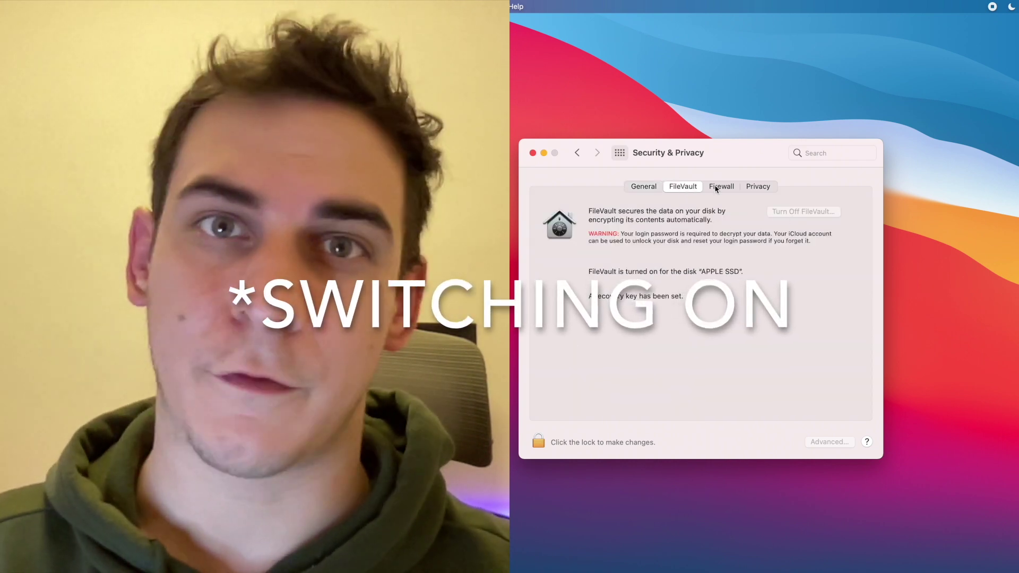
left_click(718, 187)
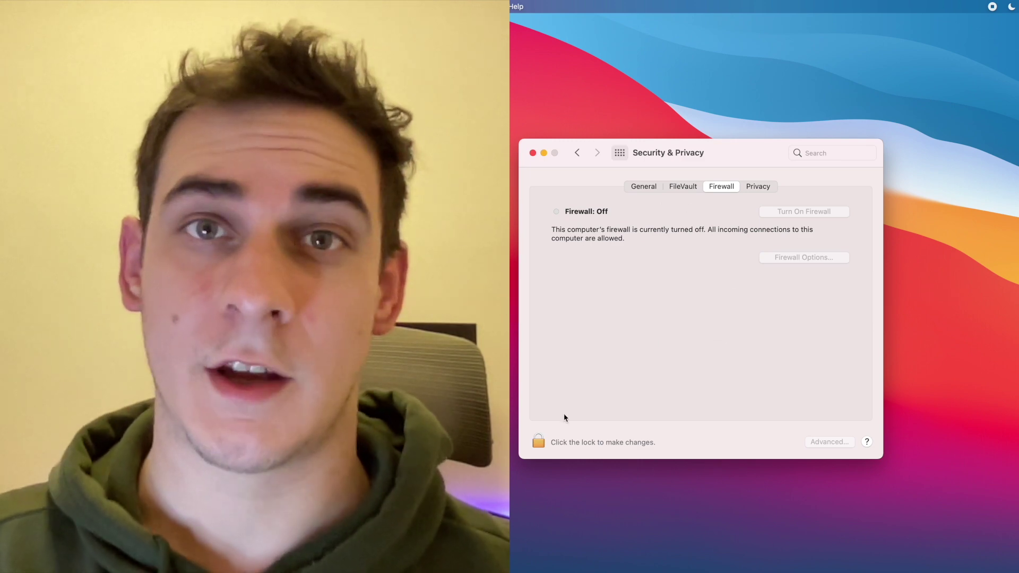
left_click(537, 442)
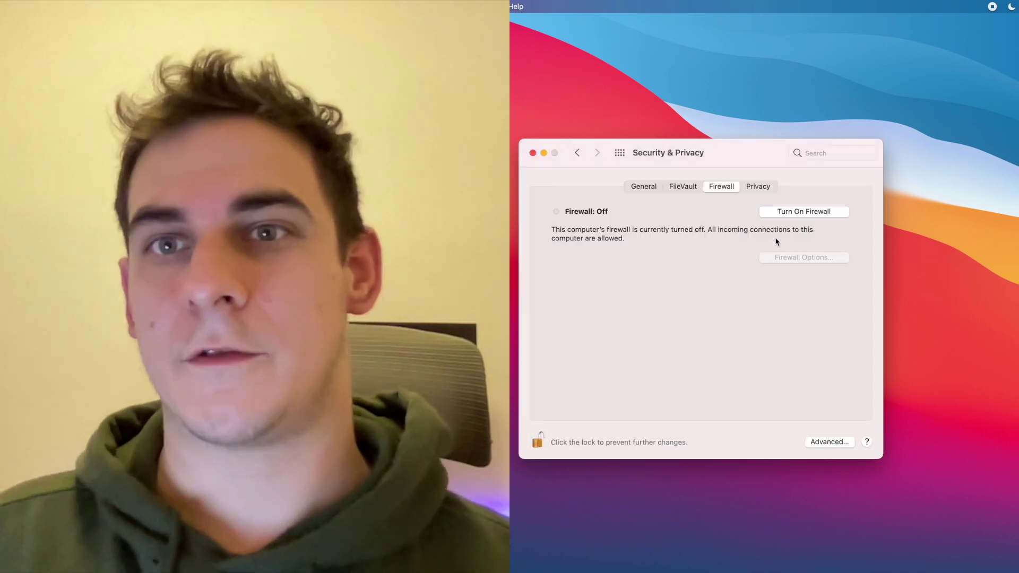
left_click(790, 212)
left_click(758, 187)
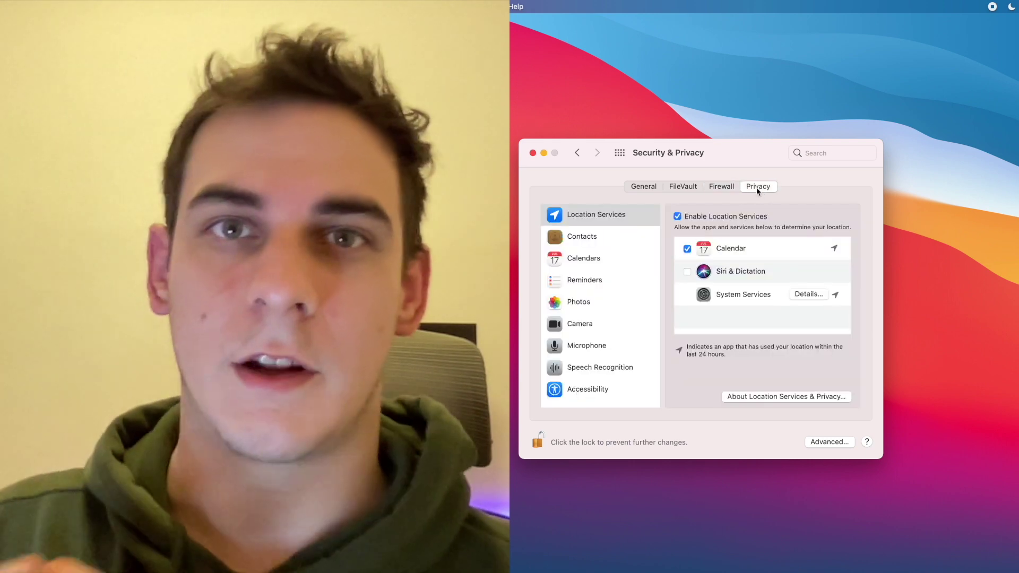
left_click(643, 186)
left_click(619, 153)
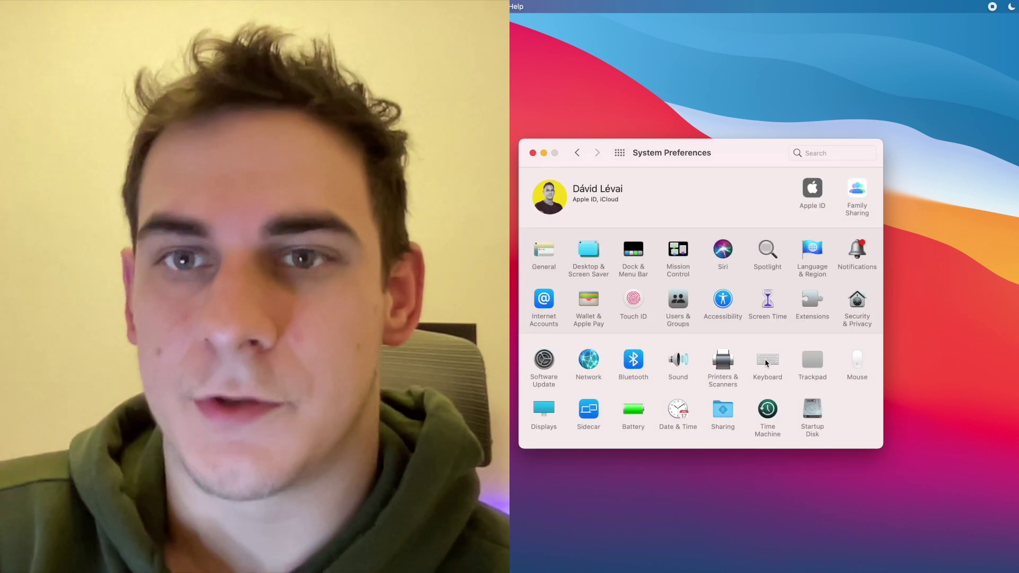
- Open Keyboard's Customise Control Strip Touch Bar screen and close it with Done
left_click(766, 360)
left_click(735, 417)
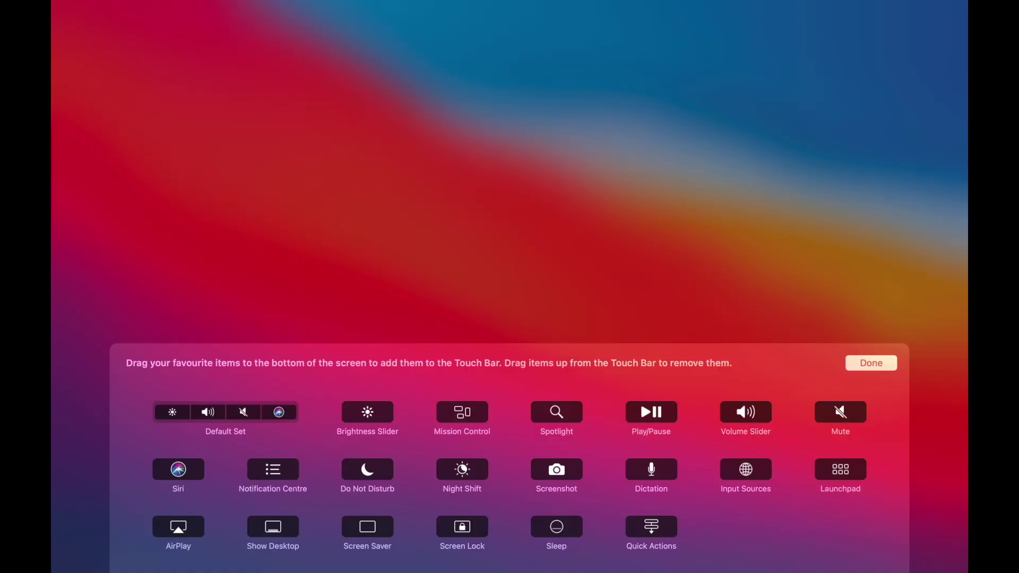
left_click(869, 361)
- Untick Touch Bar typing suggestions in Keyboard > Text, then view the Input Sources shortcuts
left_click(397, 187)
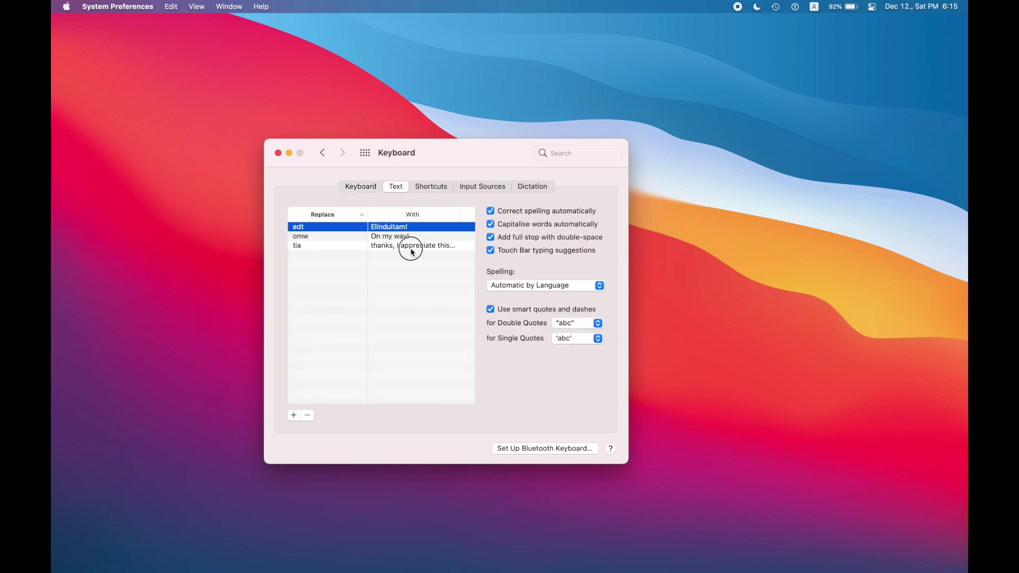
left_click(413, 247)
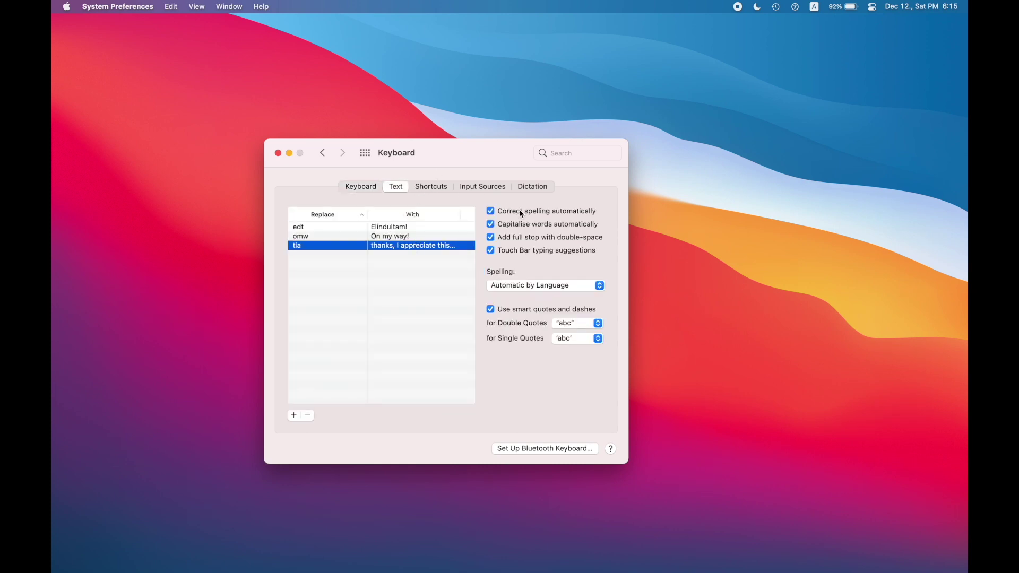
left_click(523, 251)
left_click(432, 187)
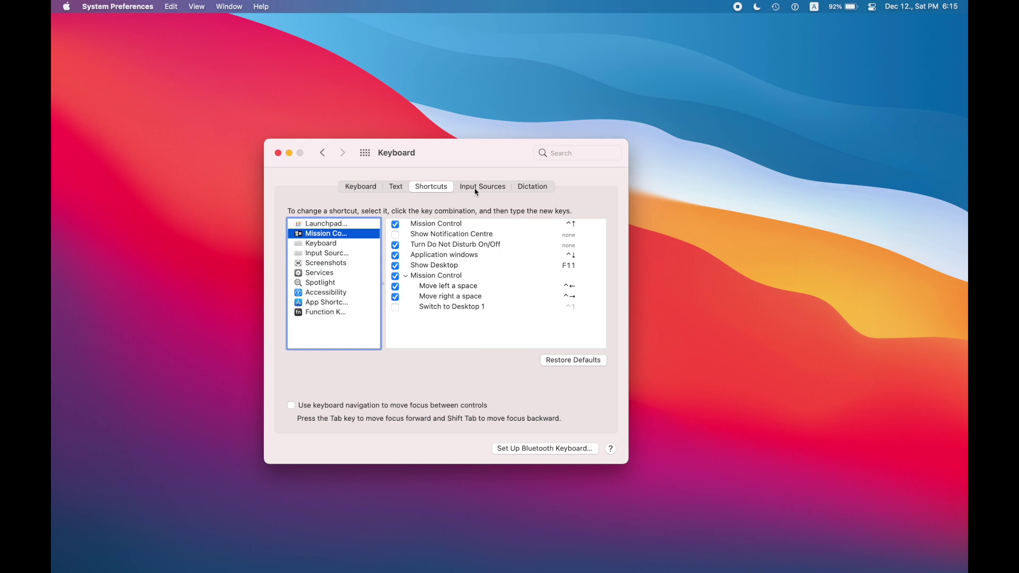
left_click(341, 254)
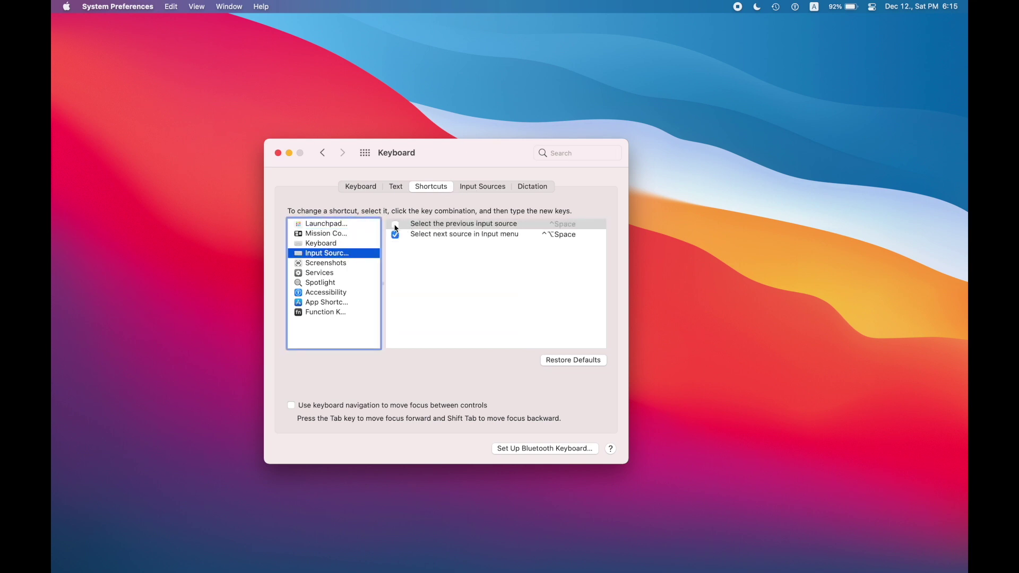
- Enable the App Exposé gesture under Trackpad > More Gestures, then go back to the overview
key("super+l")
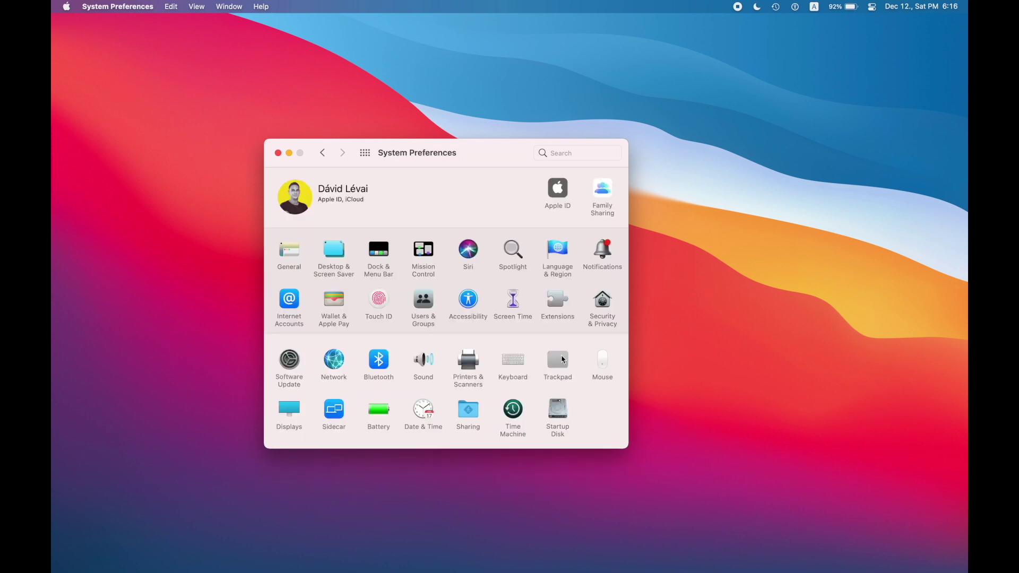
left_click(562, 354)
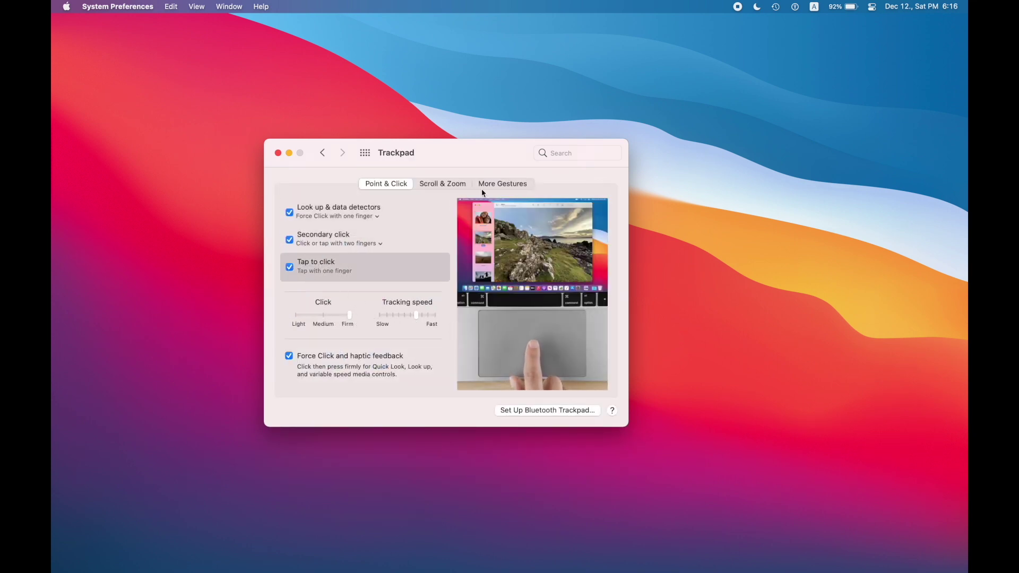
left_click(498, 184)
left_click(289, 322)
key("ctrl+Down")
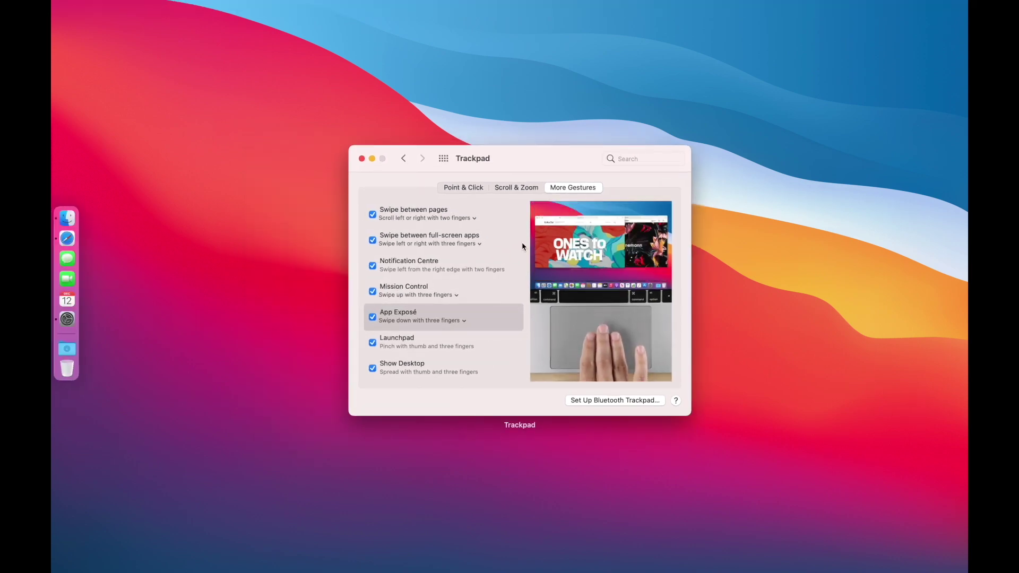
left_click(521, 242)
left_click(364, 153)
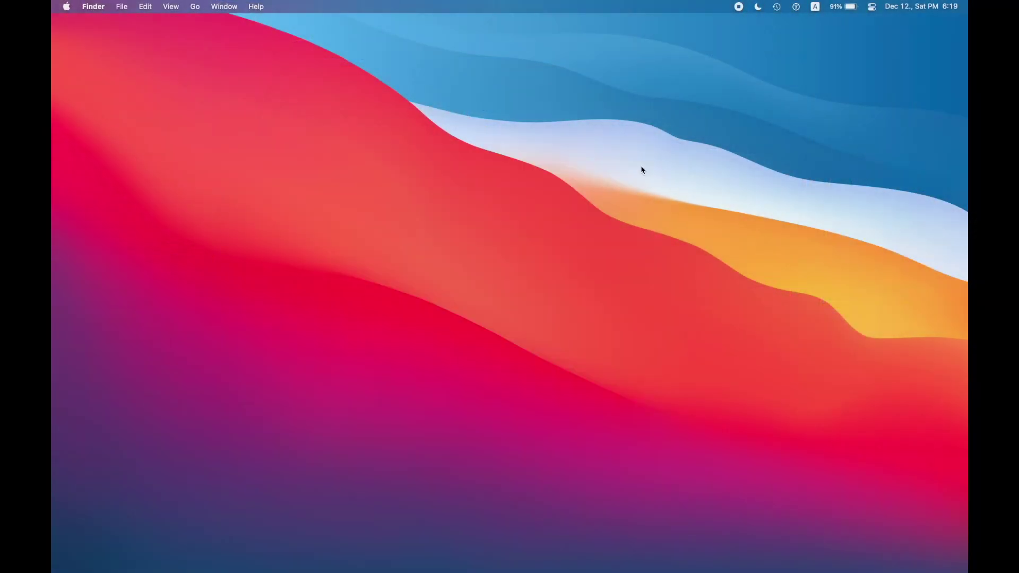
- Launch the App Store from Spotlight and dismiss the What's New introduction
key("super+space")
type("app st")
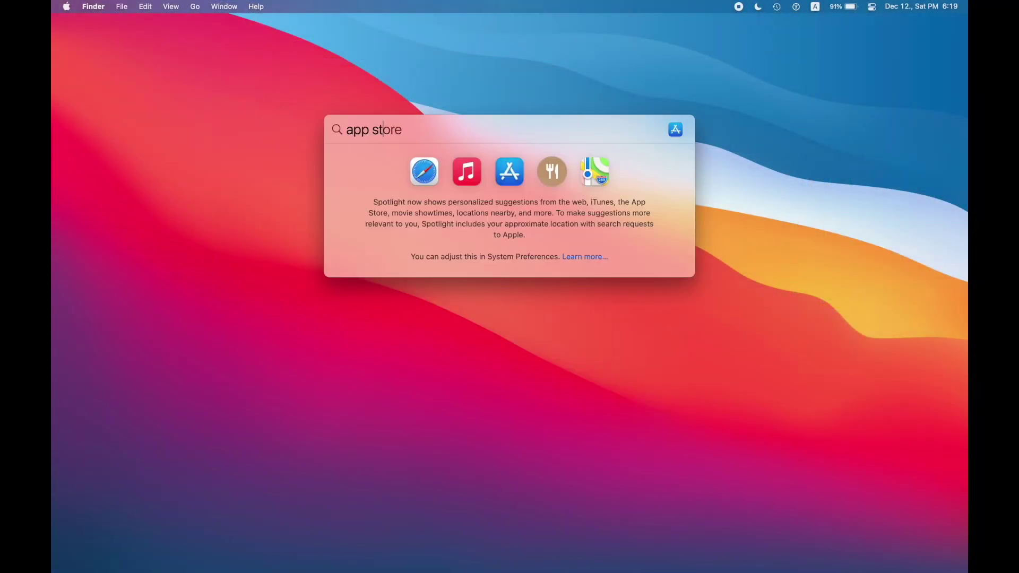
key("Return")
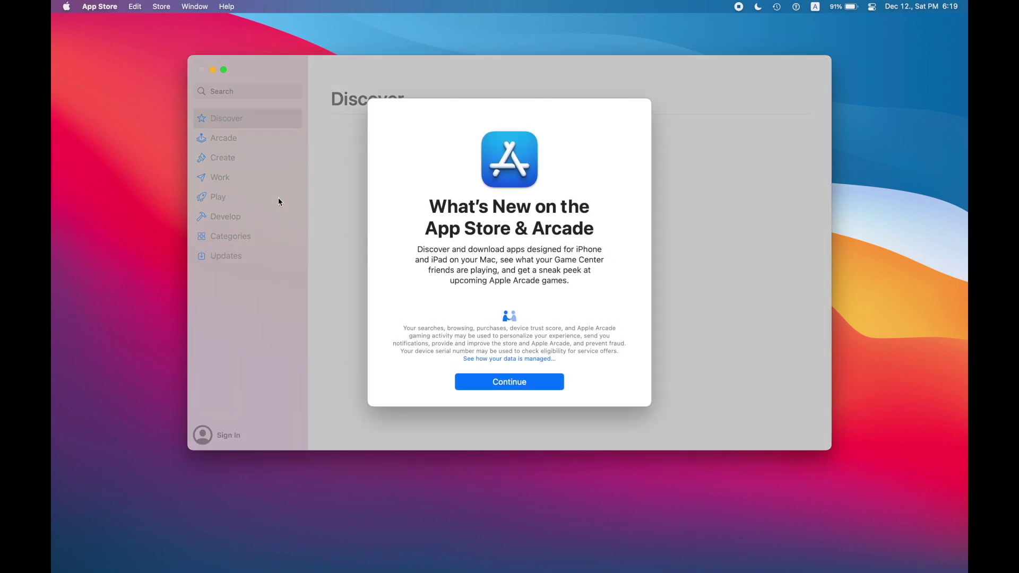
left_click(532, 380)
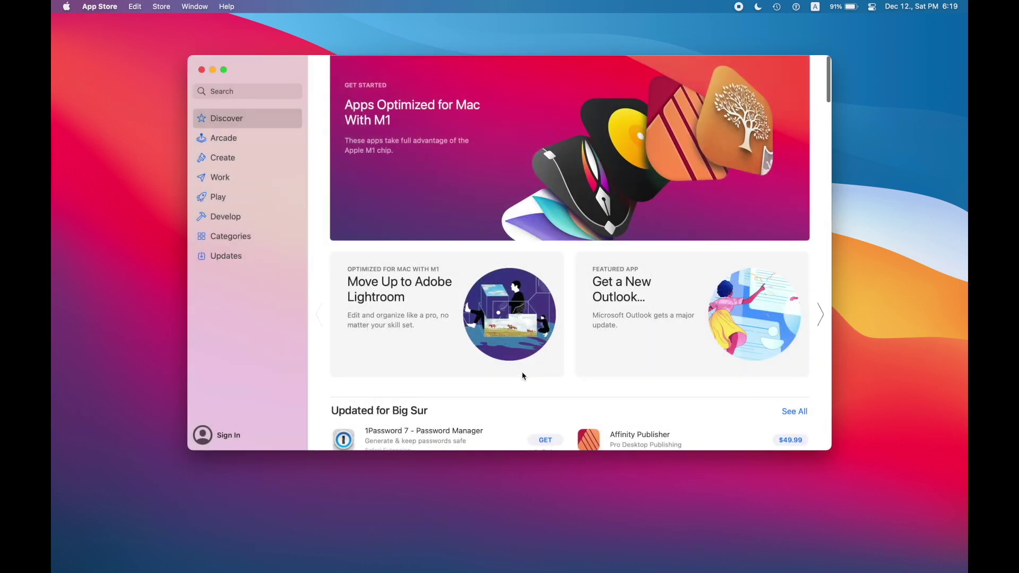
- Search the App Store for xcode and check for available app updates
left_click(226, 89)
type("xcode")
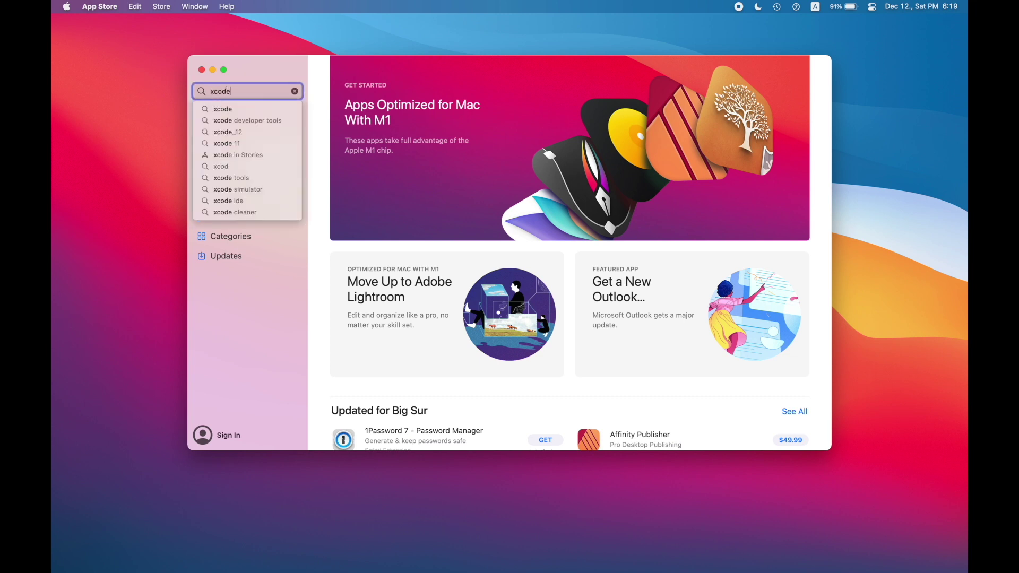
key("Return")
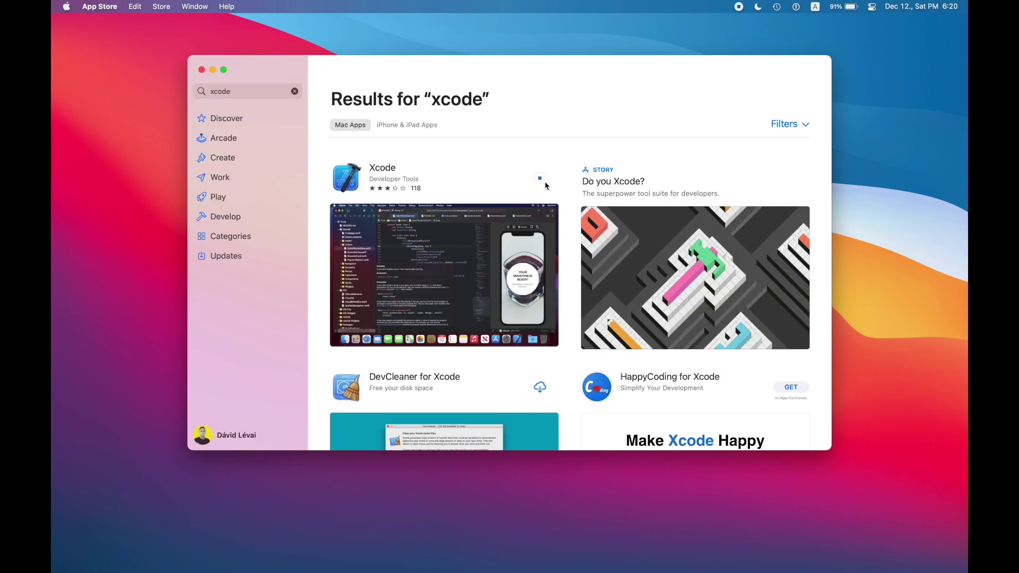
left_click(237, 259)
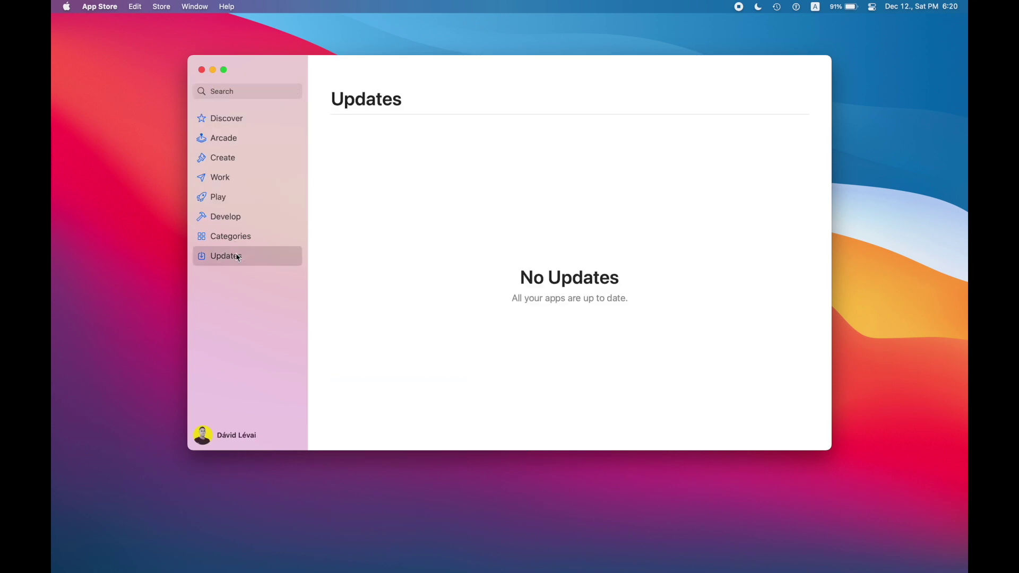
- Search the App Store for slack, whatsapp and spark in turn
left_click(257, 91)
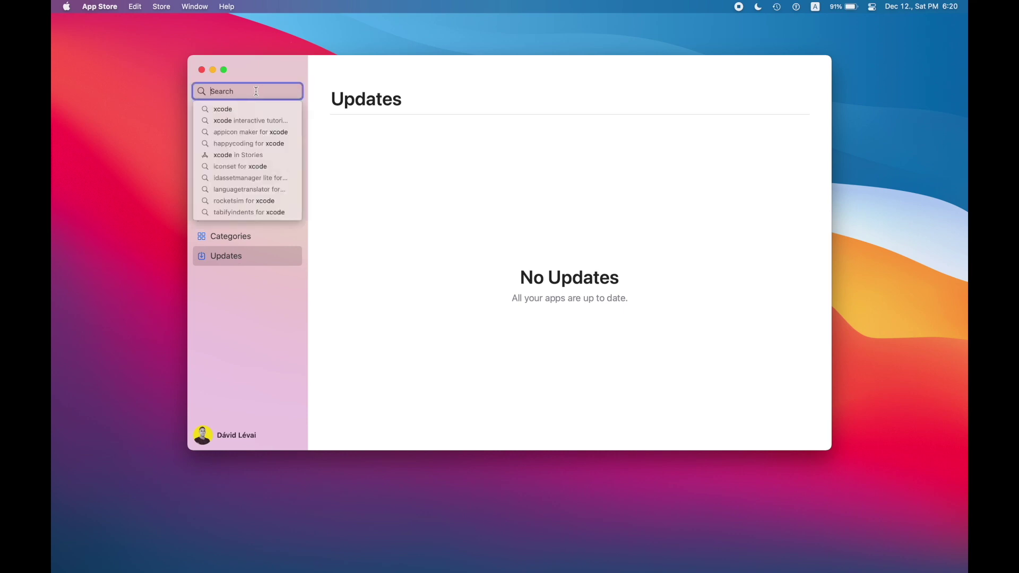
type("slack")
key("Return")
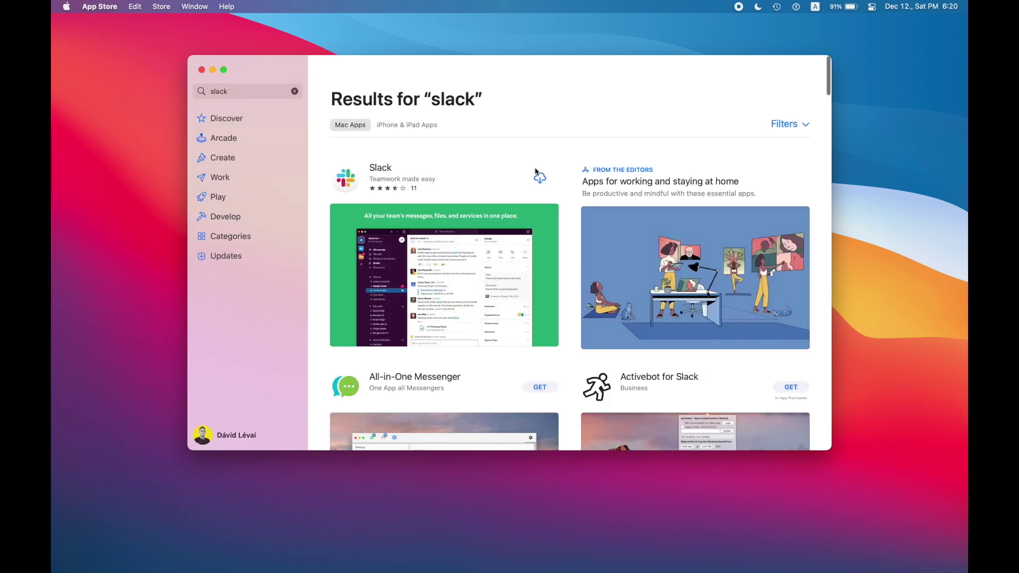
double_click(228, 91)
type("whatsapp")
key("Return")
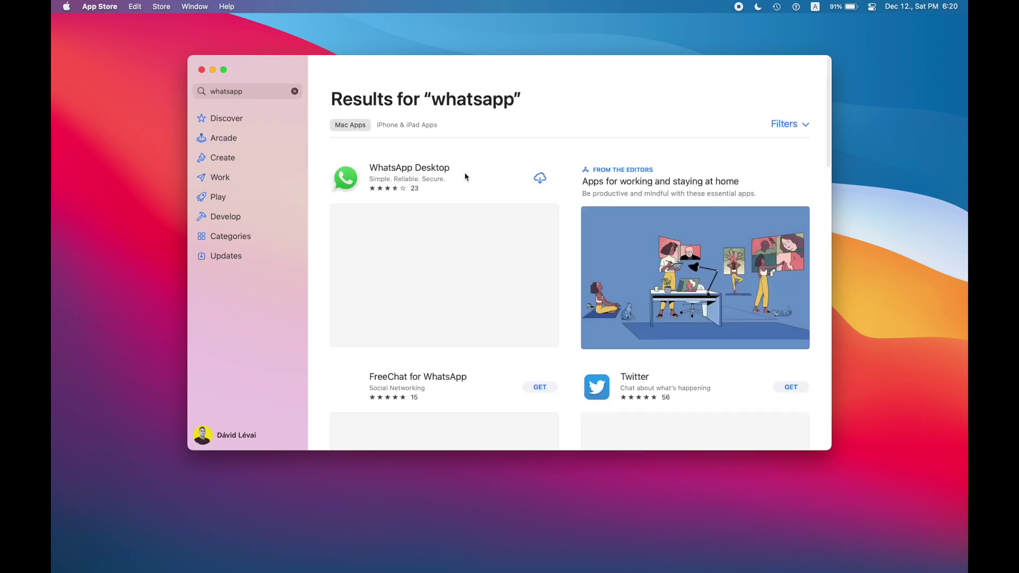
key("super+f")
type("spark")
key("Return")
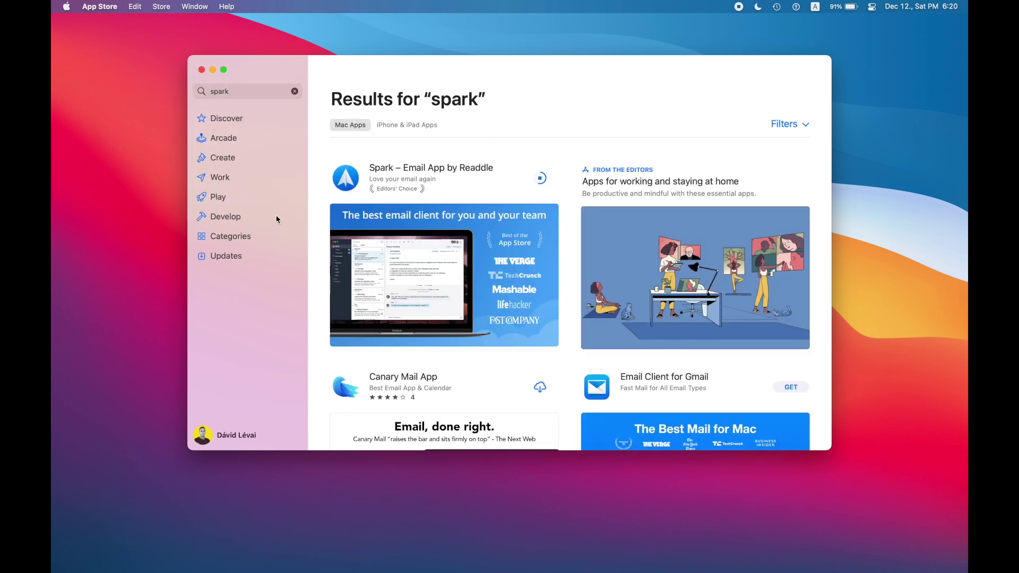
- Search for 'among us' under iPhone & iPad Apps, then return to Discover
key("super+f")
type("among us")
key("Return")
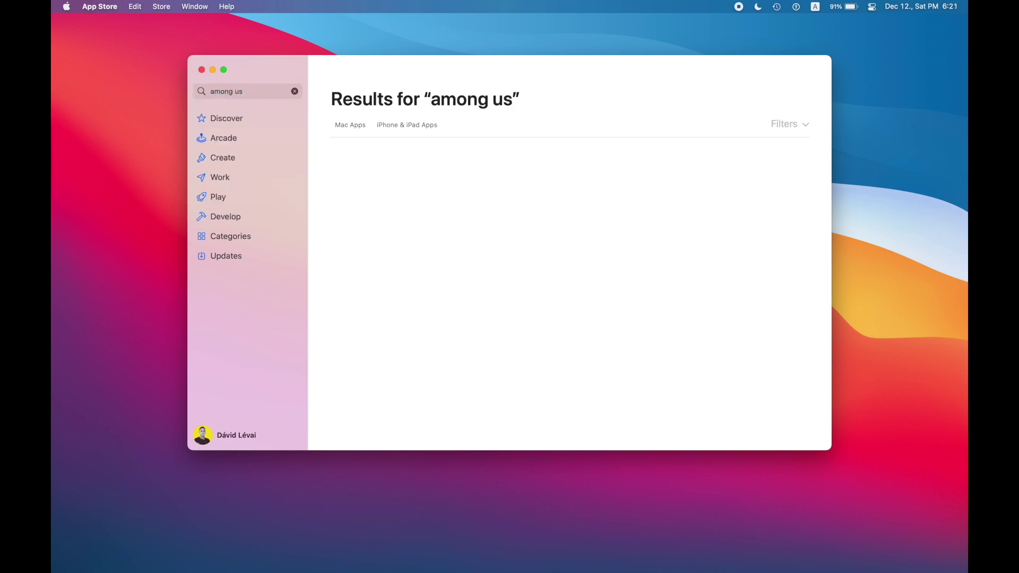
left_click(424, 126)
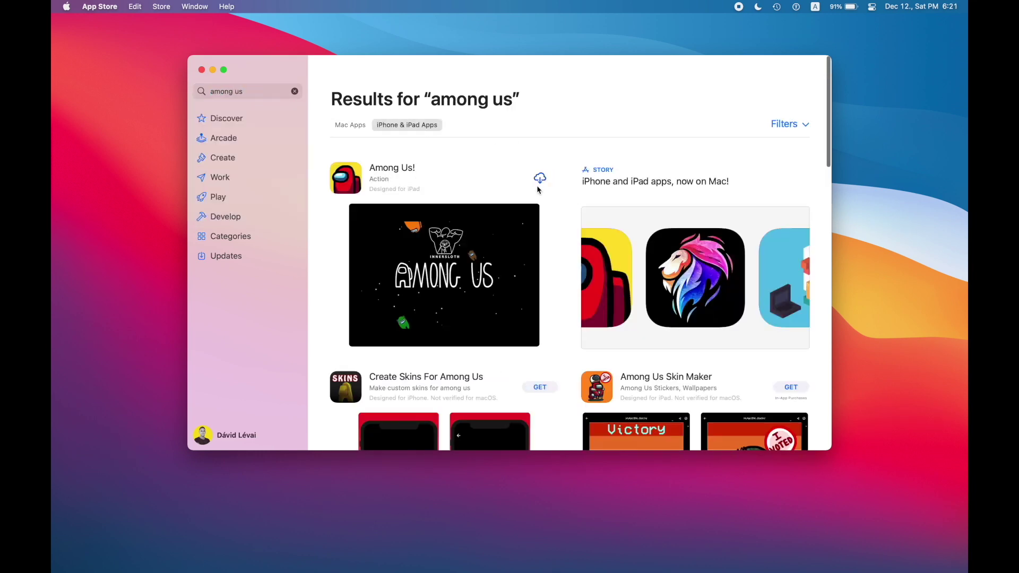
left_click(243, 119)
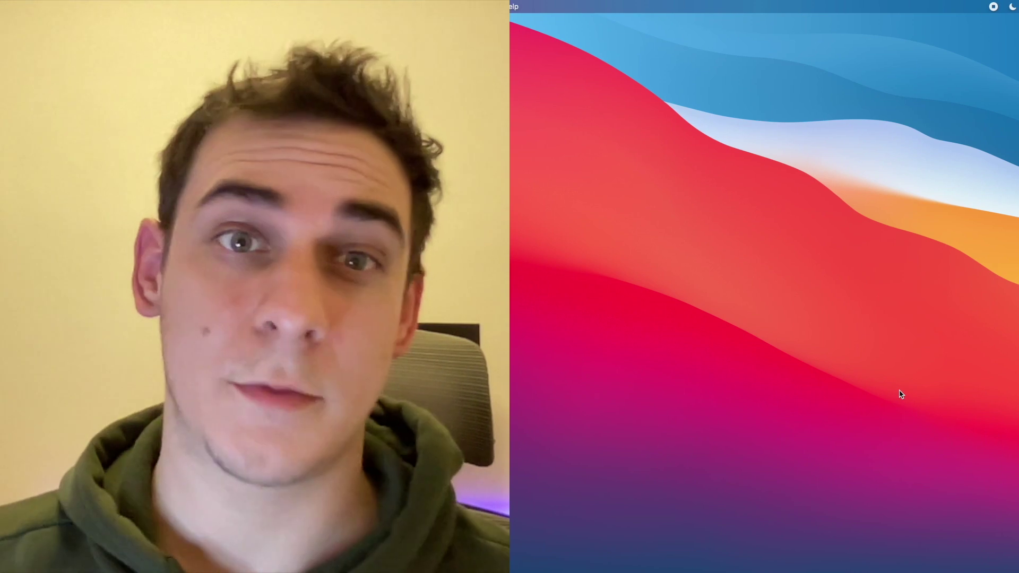
- Launch Safari and download Chrome for Mac with Apple chip, allowing downloads from google.com
key("super+space")
type("safari")
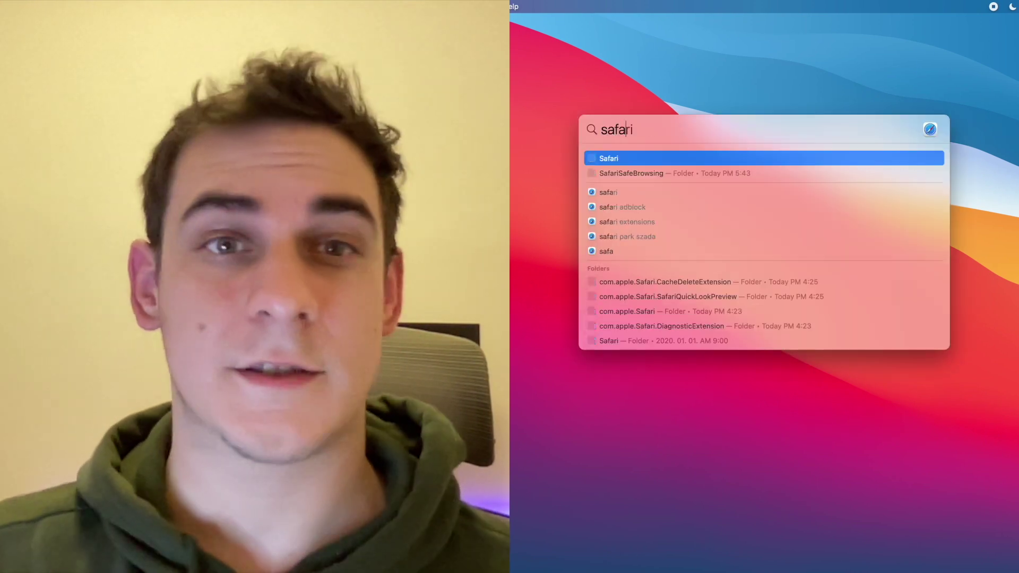
key("Return")
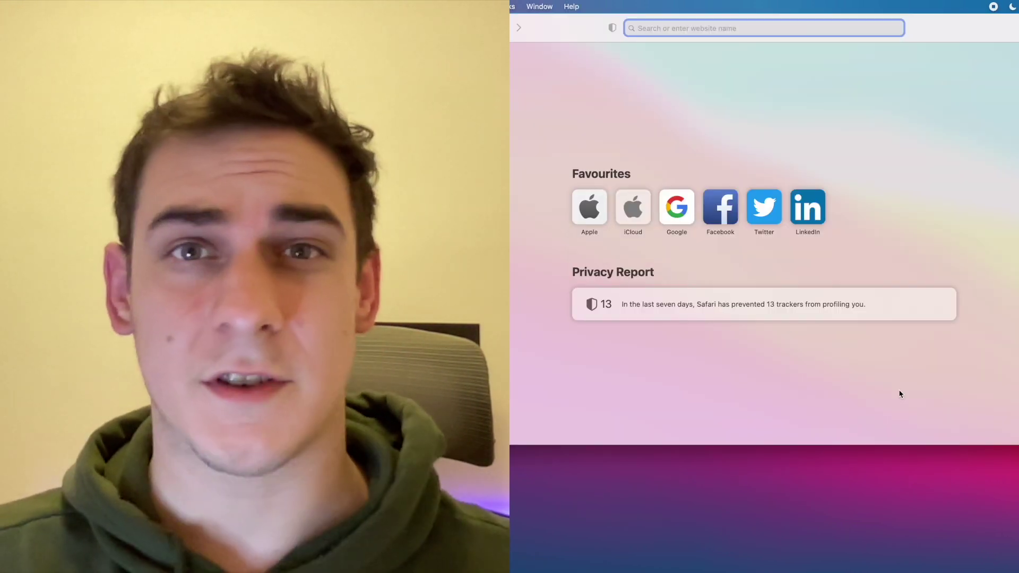
type("chrome")
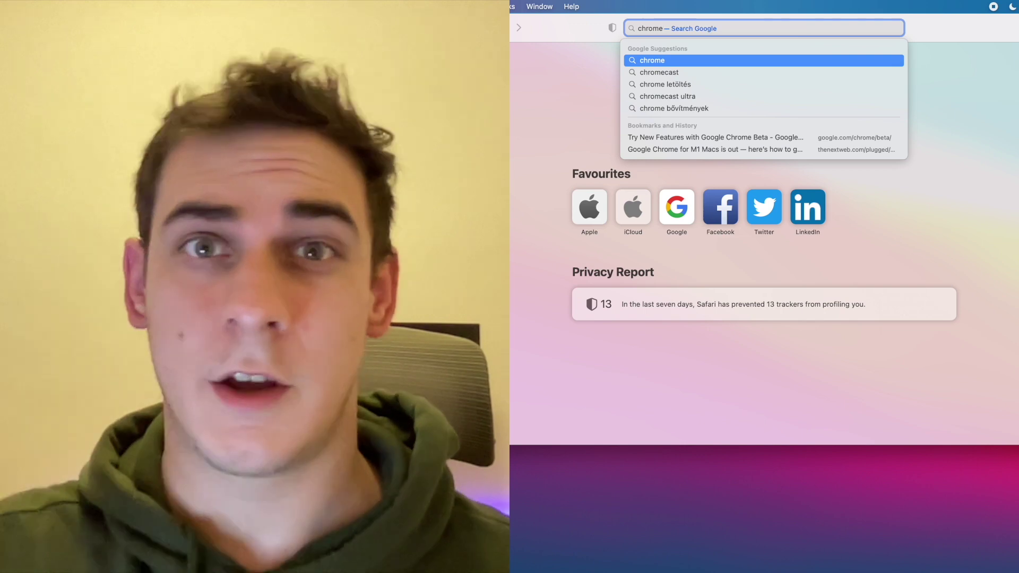
key("Return")
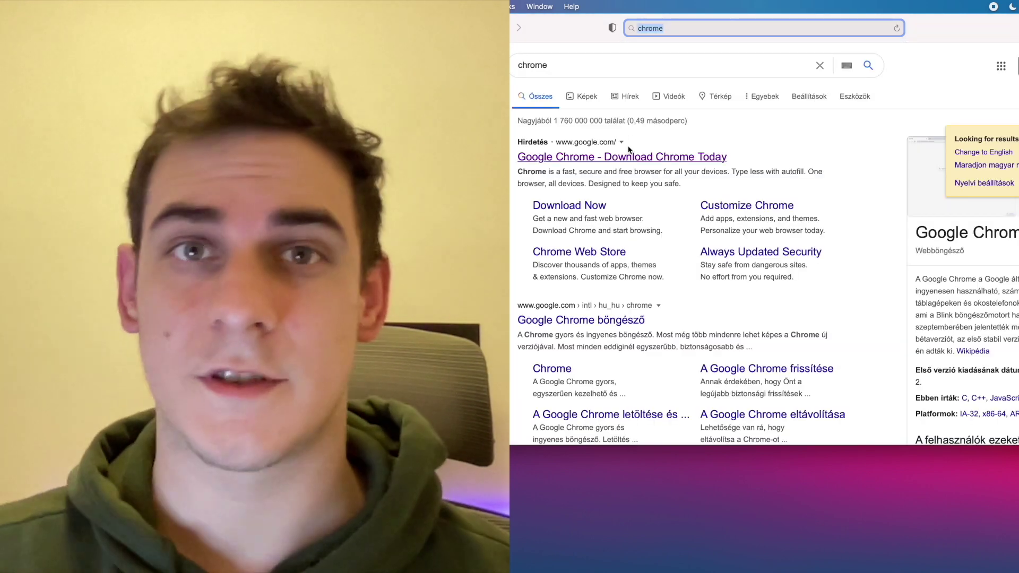
left_click(628, 157)
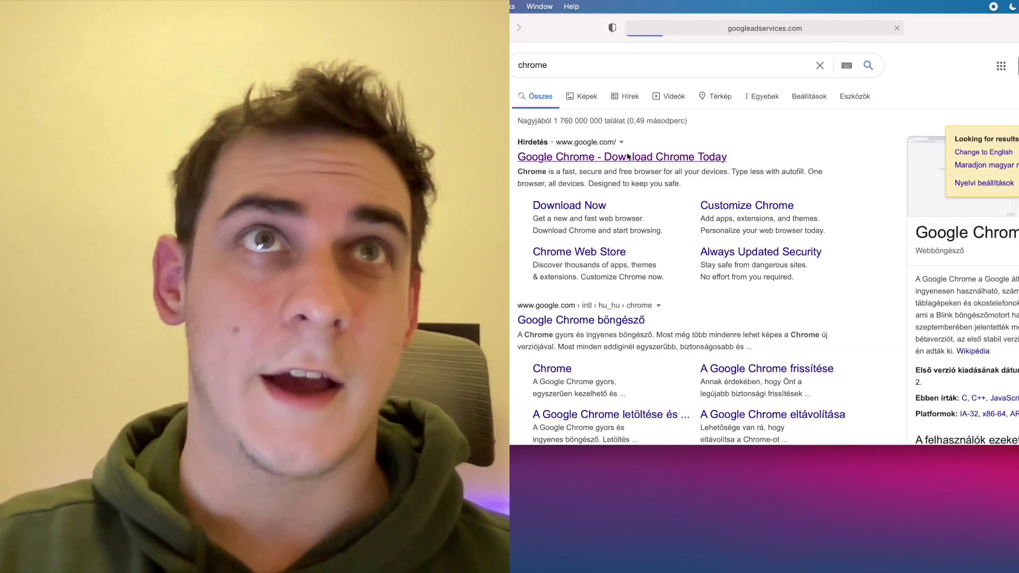
left_click(796, 325)
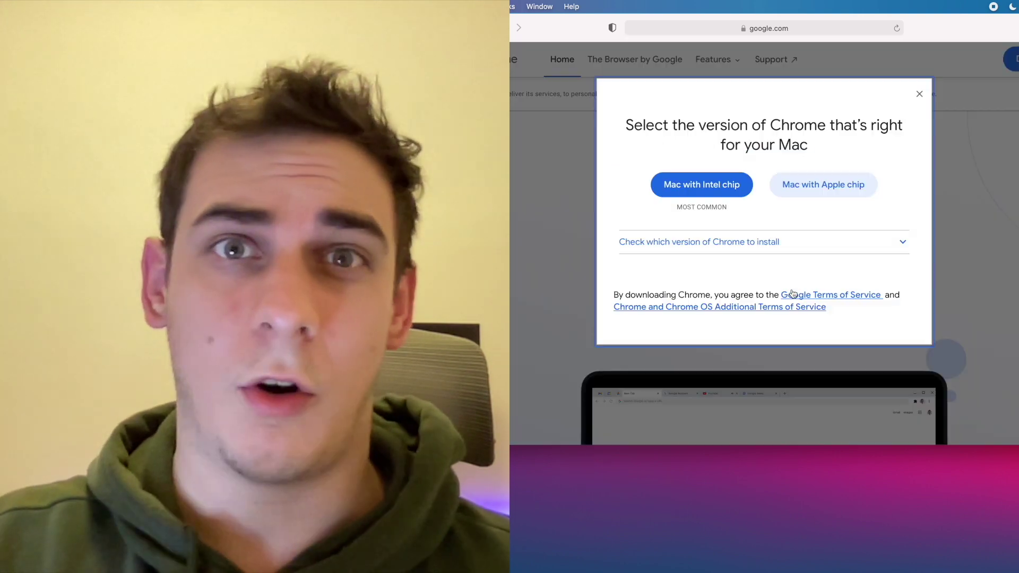
left_click(813, 187)
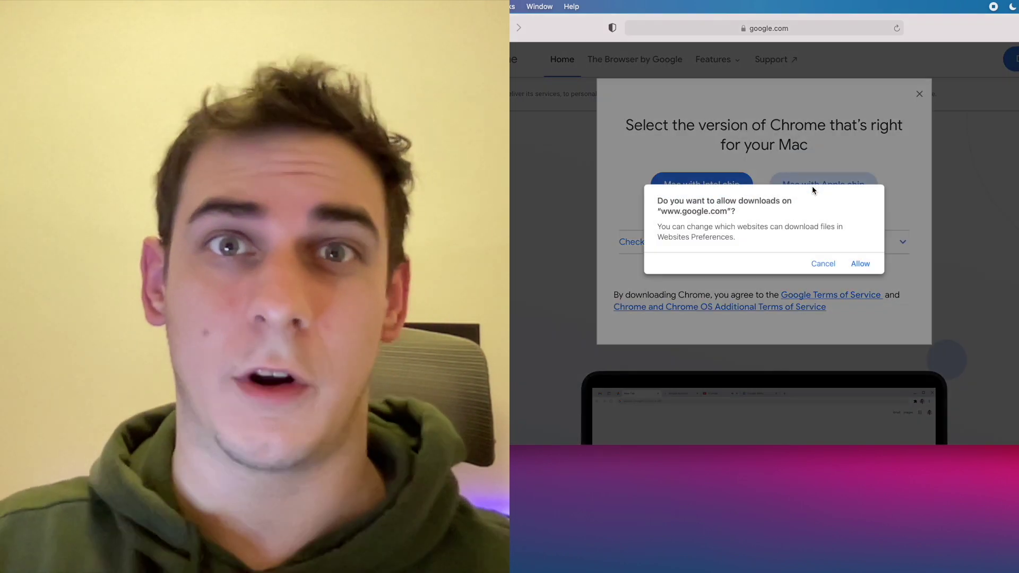
left_click(860, 264)
- Download Microsoft Edge for macOS, opting in to diagnostic data and accepting the terms
key("super+l")
type("edge browser")
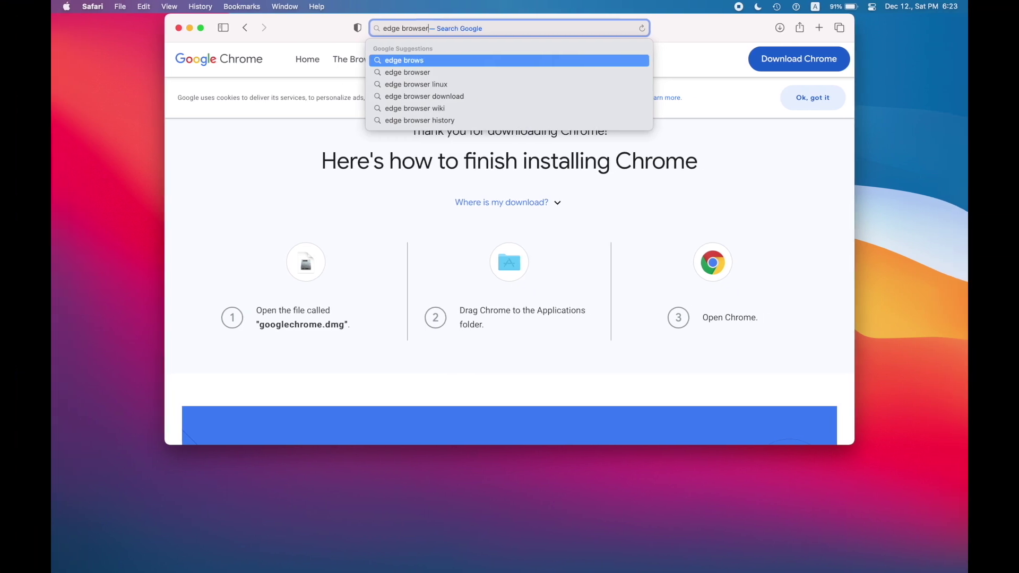
key("Return")
left_click(600, 158)
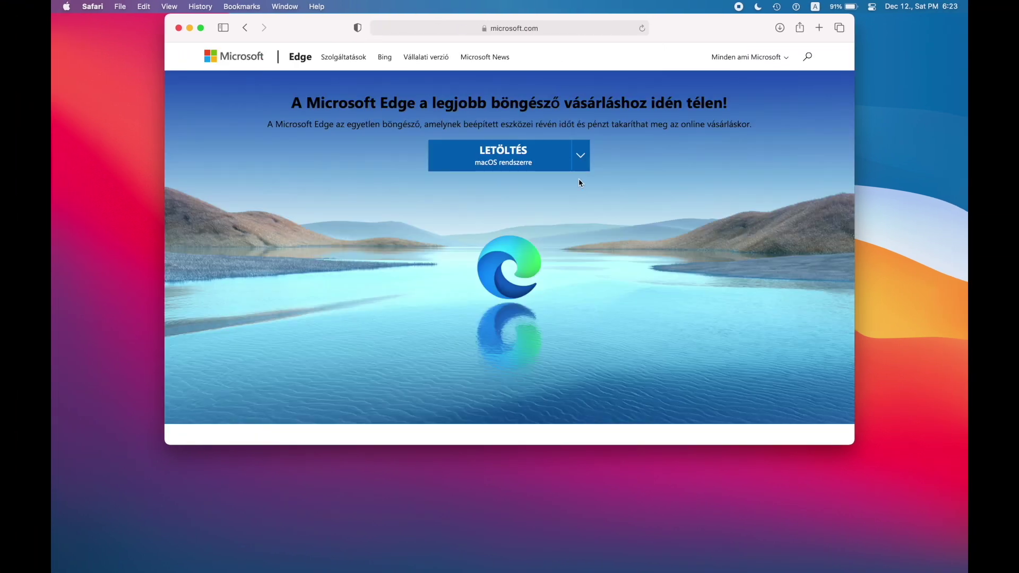
left_click(579, 180)
left_click(517, 329)
left_click(700, 372)
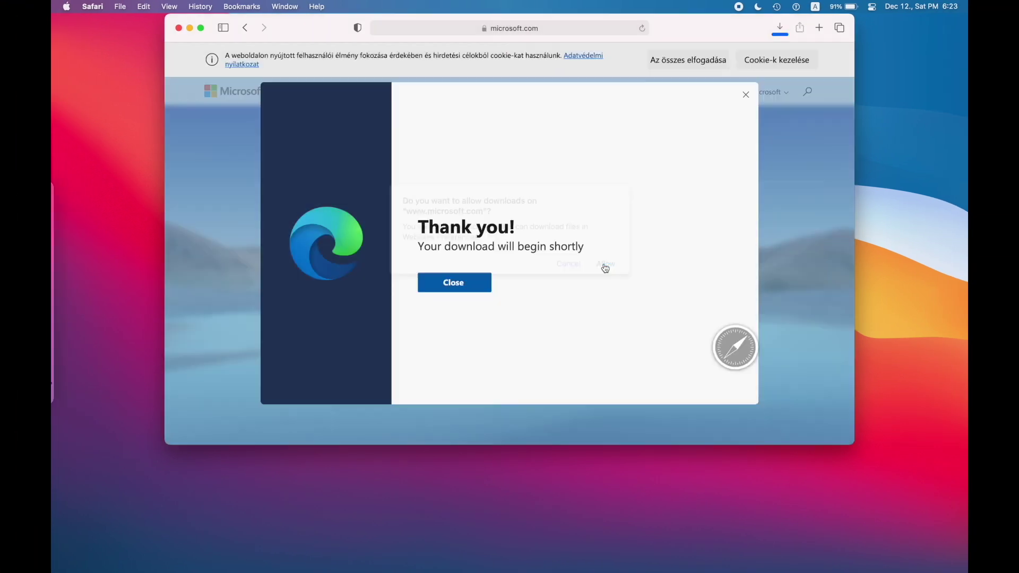
- Download the Brave browser installer, allowing downloads from the Brave site
left_click(546, 29)
type("brave browser")
key("Return")
left_click(318, 175)
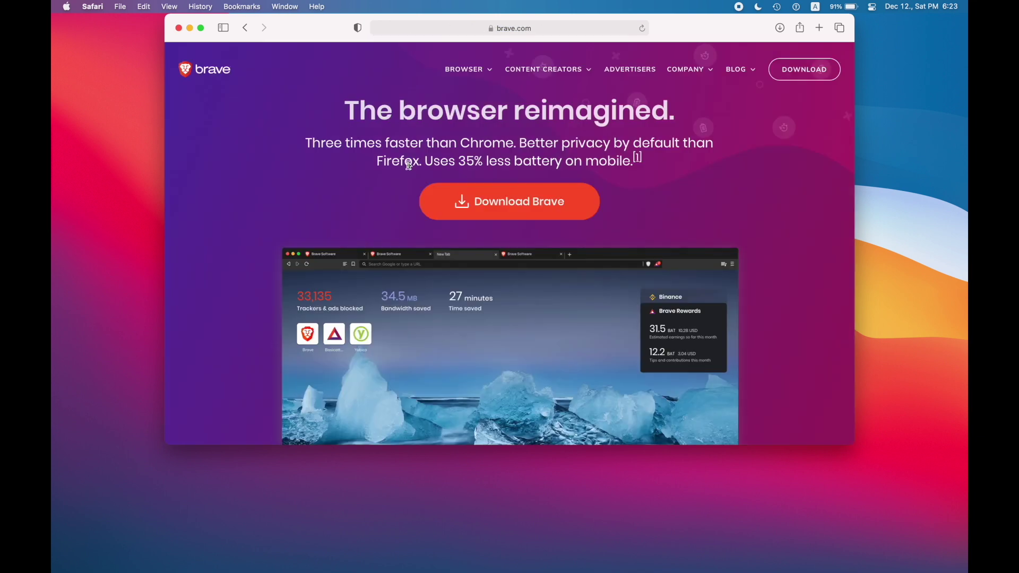
left_click(467, 206)
left_click(610, 255)
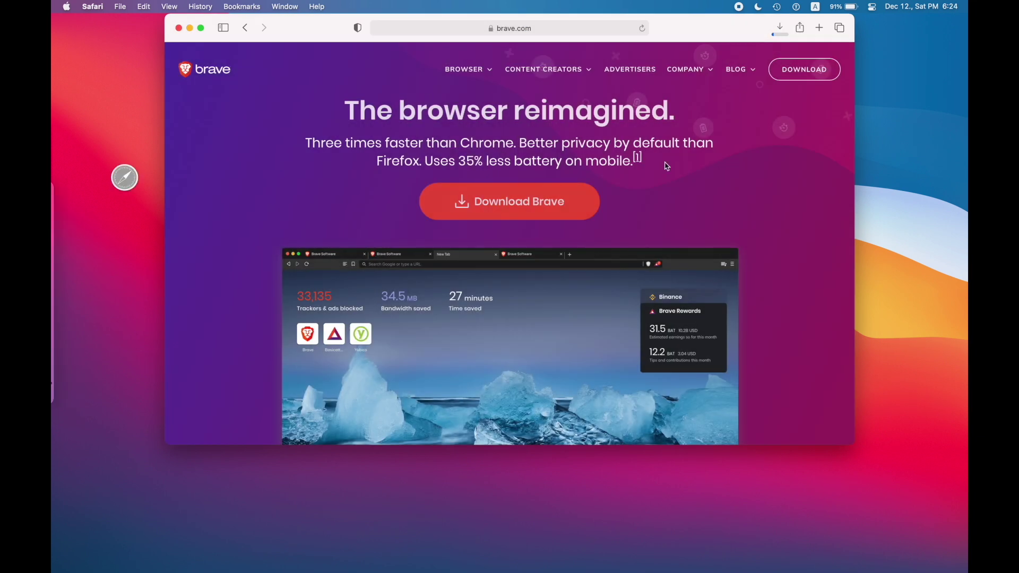
- Download Firefox from mozilla.org, then open the Microsoft Edge installer from Downloads
left_click(600, 30)
type("firefox")
key("Return")
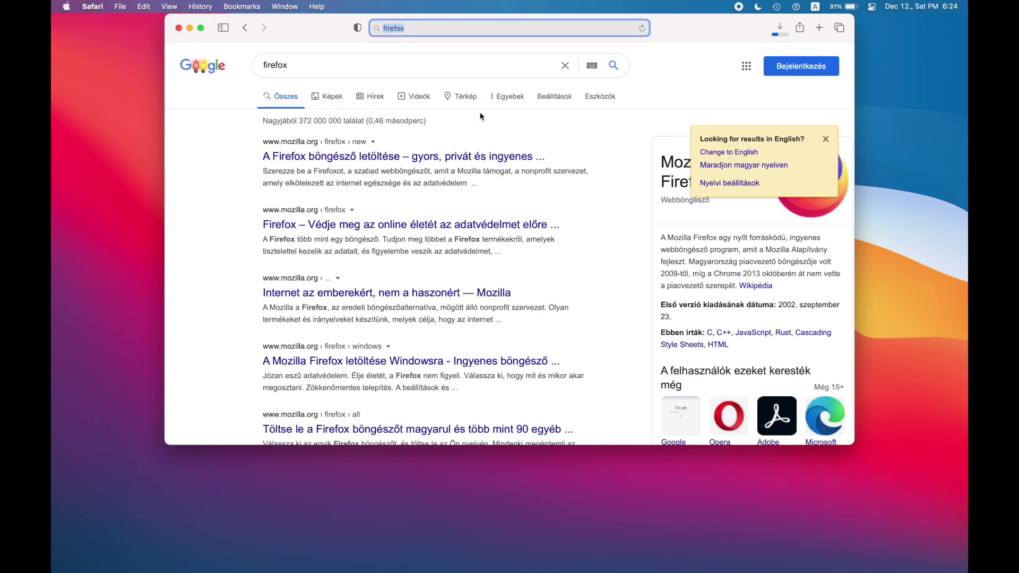
left_click(741, 152)
left_click(457, 155)
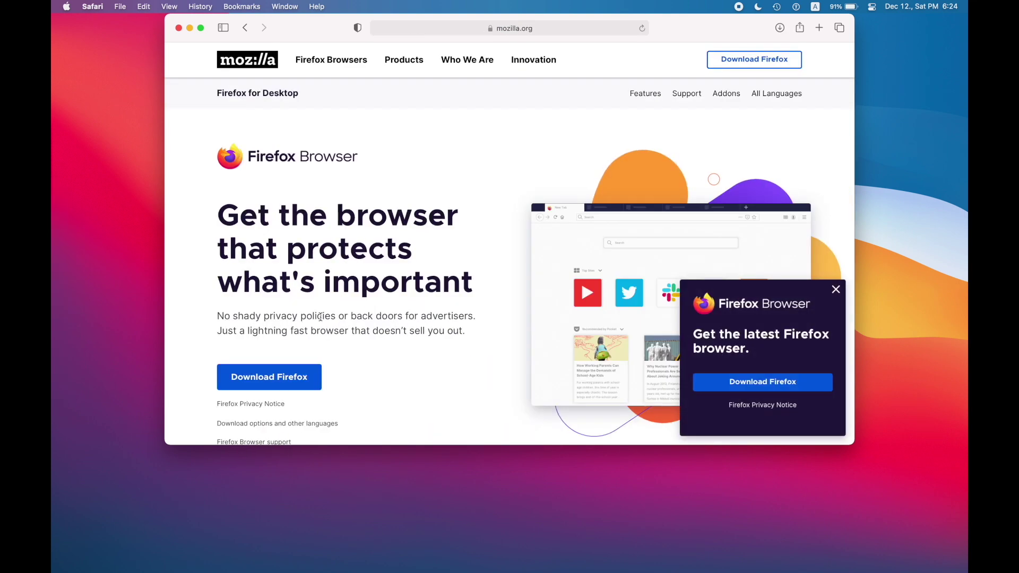
scroll(306, 349, "down", 1)
left_click(306, 349)
left_click(603, 257)
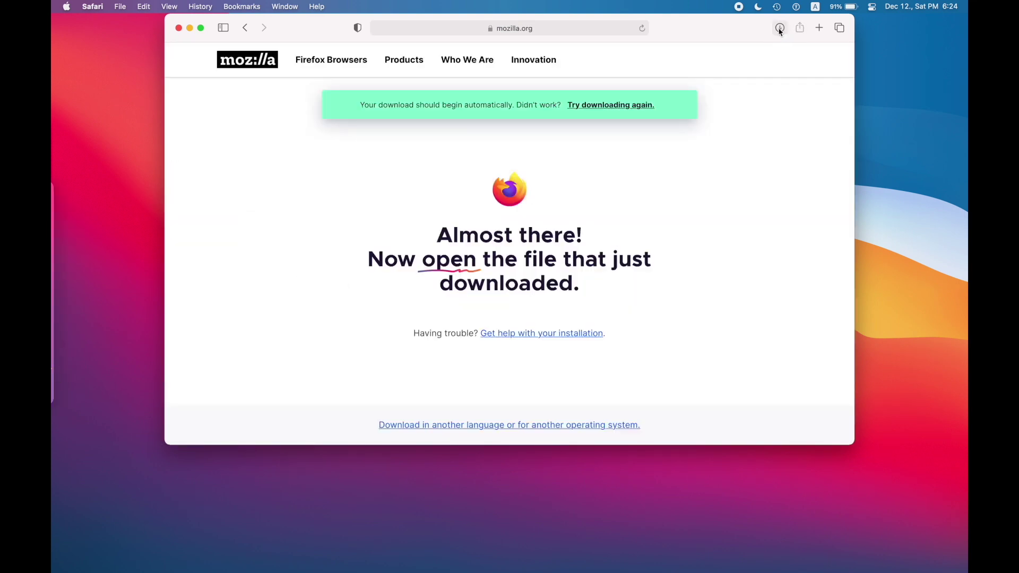
left_click(74, 368)
left_click(208, 344)
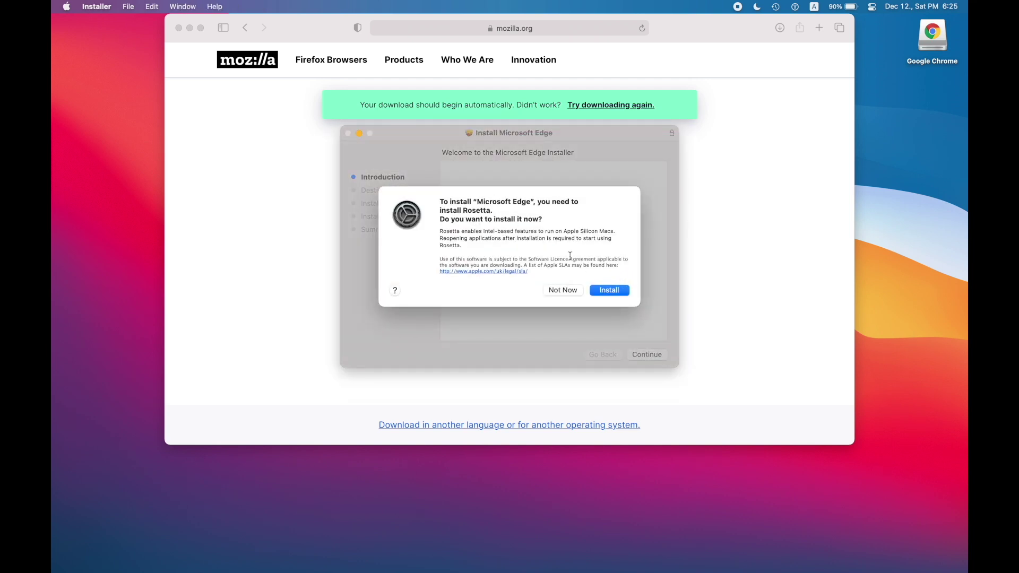
- Install Rosetta for the Edge package, then continue the Microsoft Edge installation
left_click(604, 291)
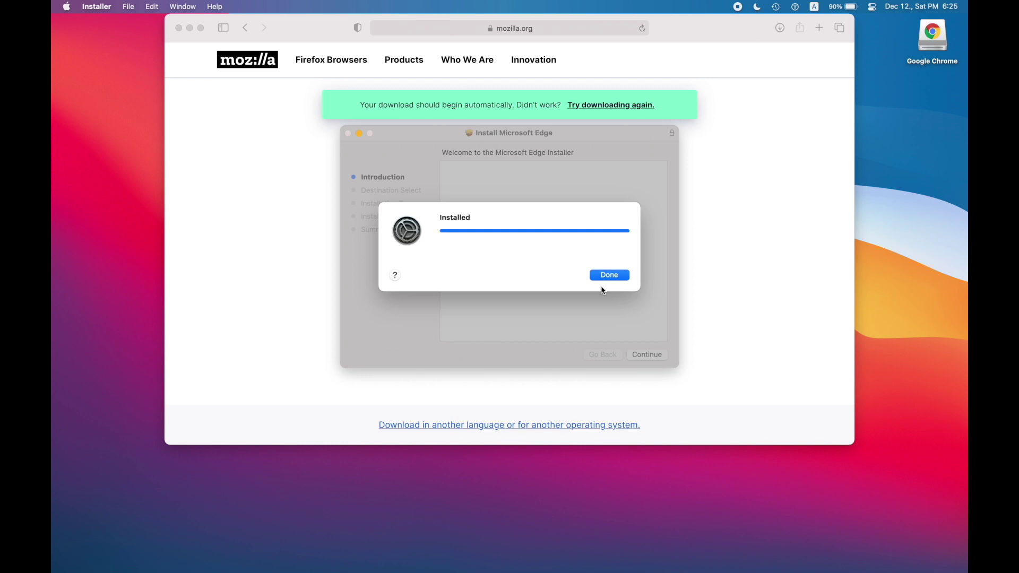
left_click(606, 276)
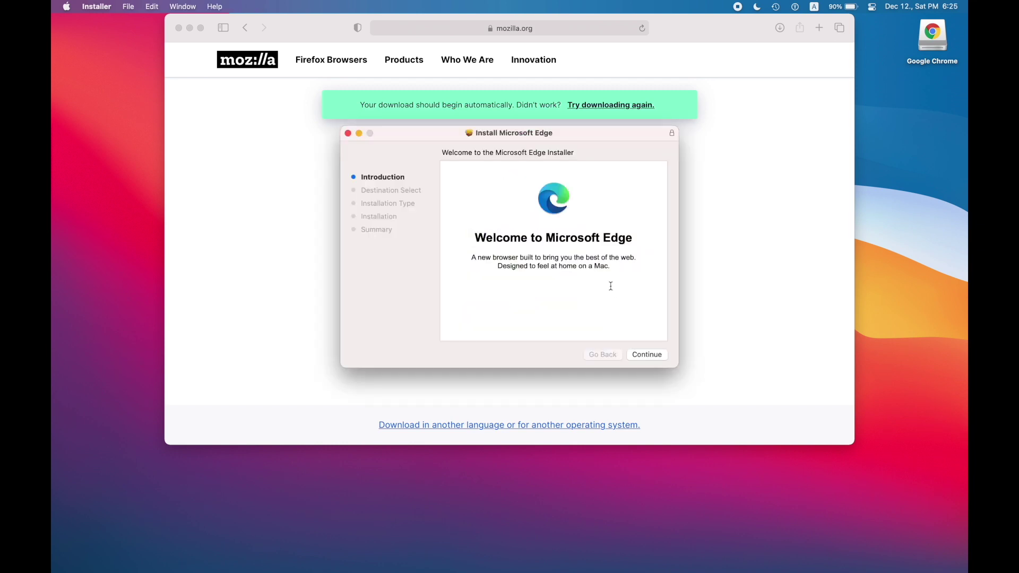
left_click(663, 355)
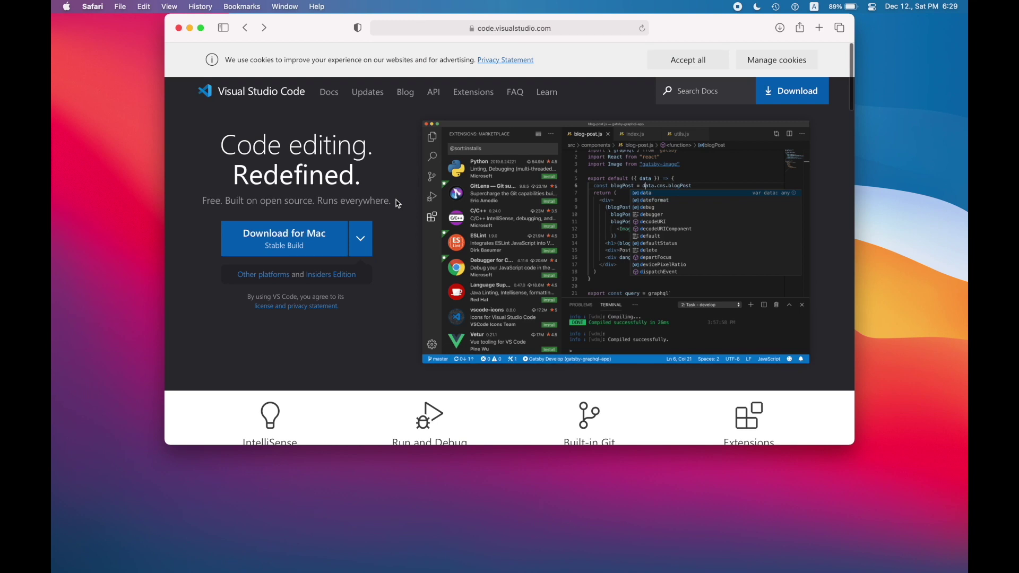
- Download the Mac ARM64 build of VS Code from its Other downloads page
left_click(369, 236)
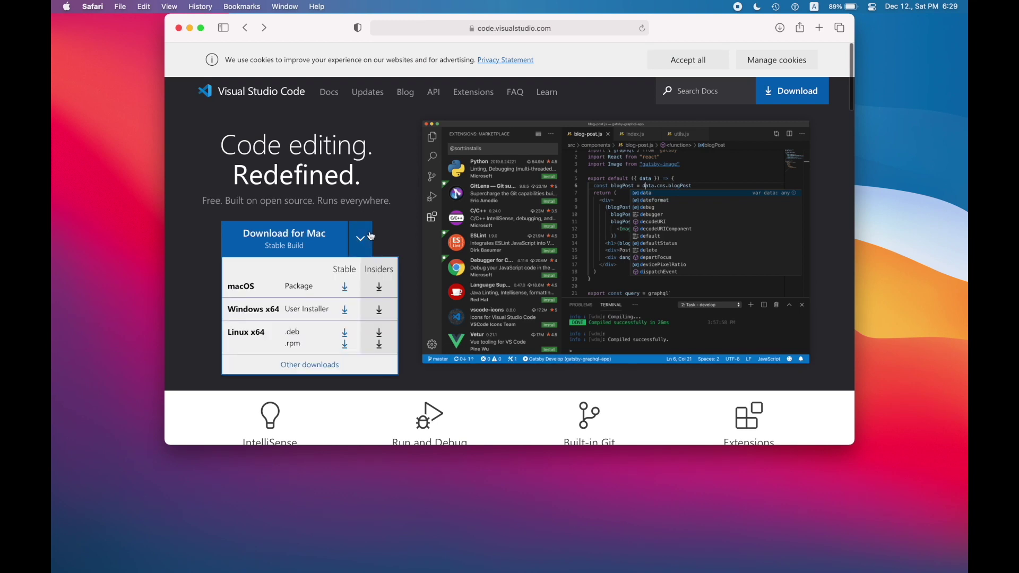
left_click(293, 374)
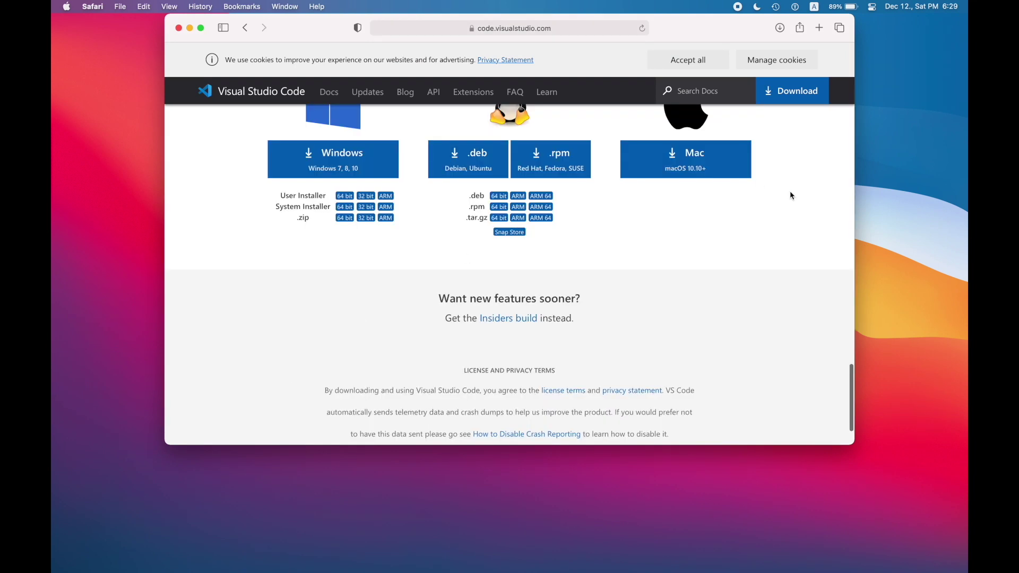
left_click(494, 324)
left_click(541, 258)
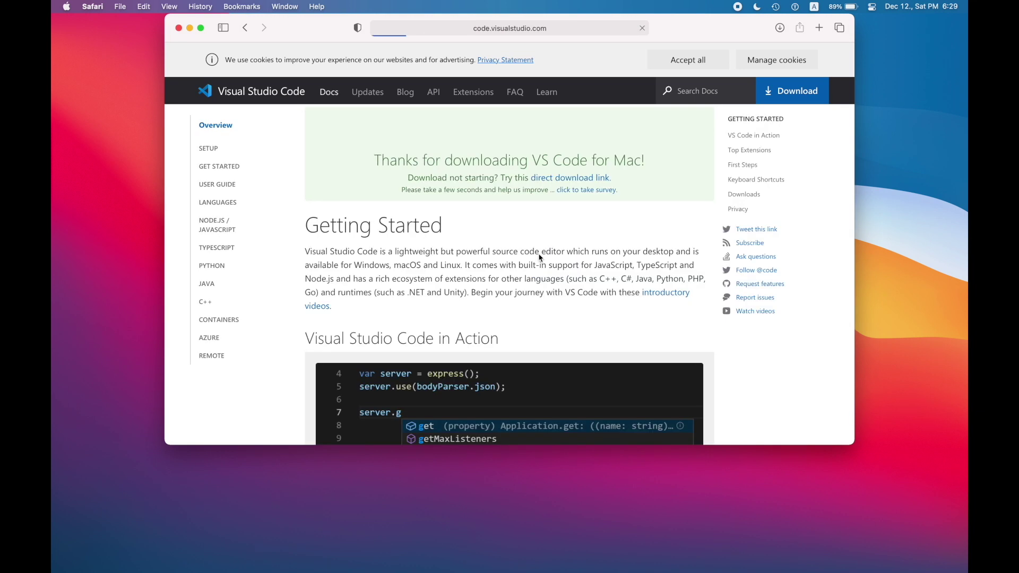
- Move Visual Studio Code - Exploration into Applications and delete the Insiders download
key("super+space")
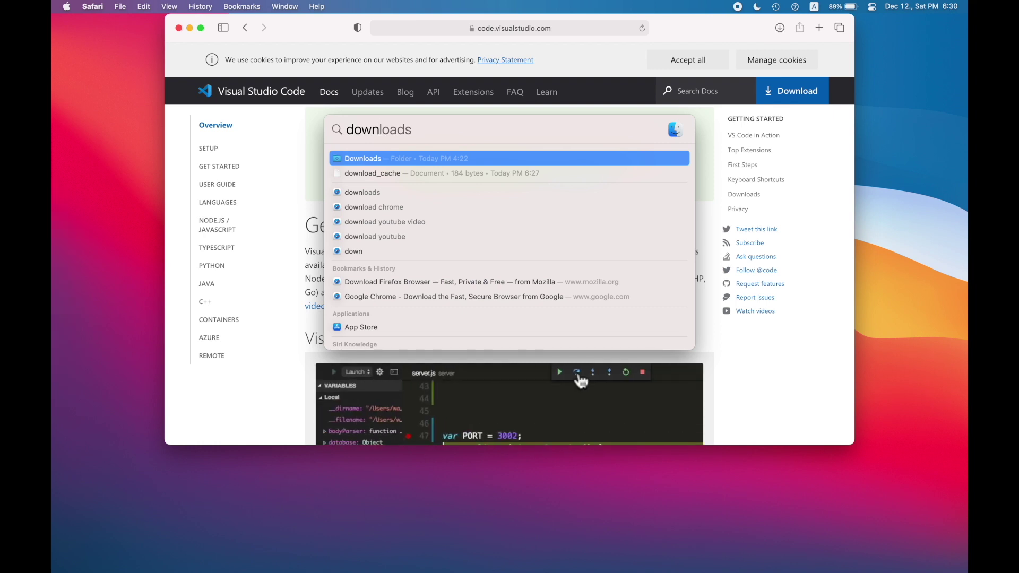
key("Return")
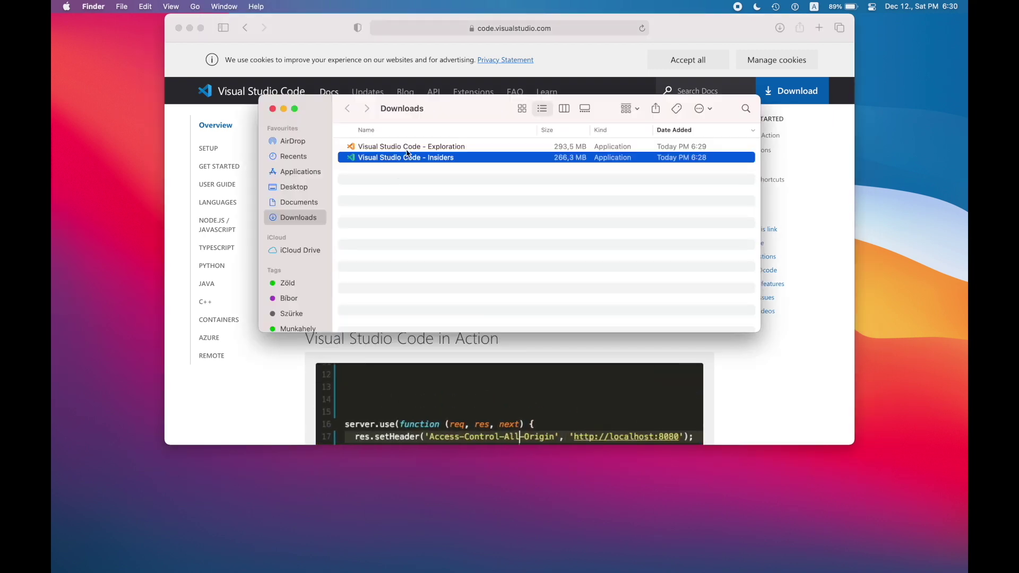
left_click(407, 147)
left_click_drag(408, 147, 325, 176)
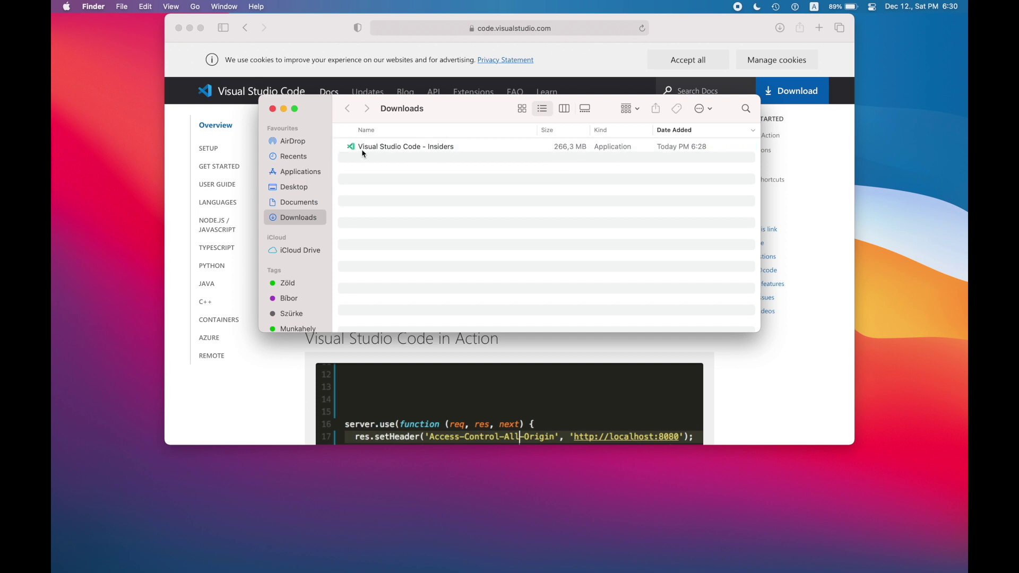
left_click(367, 148)
key("super+BackSpace")
- Launch Visual Studio Code via Spotlight 'code' and approve the internet-download warning
key("super+space")
type("code")
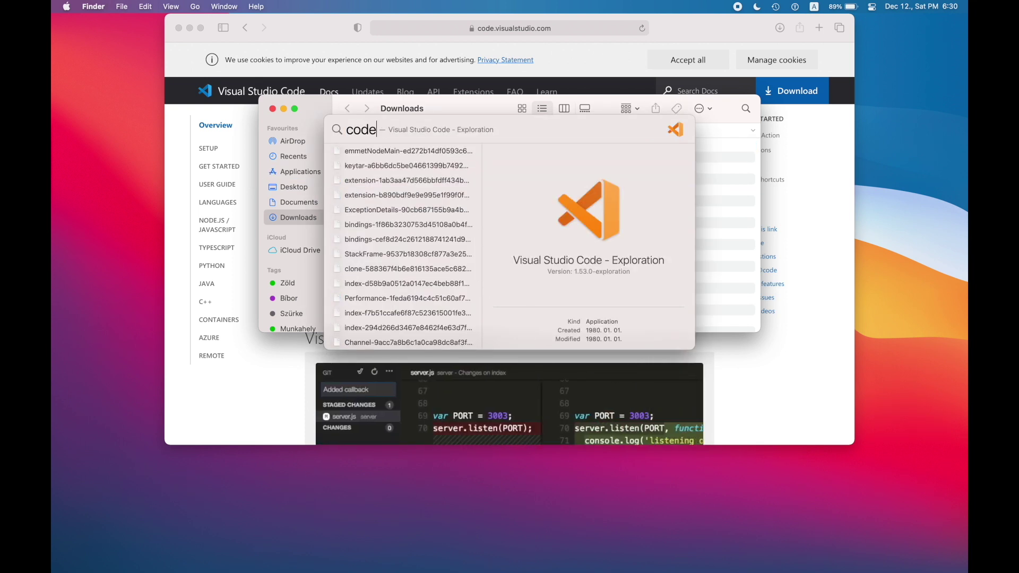
key("Return")
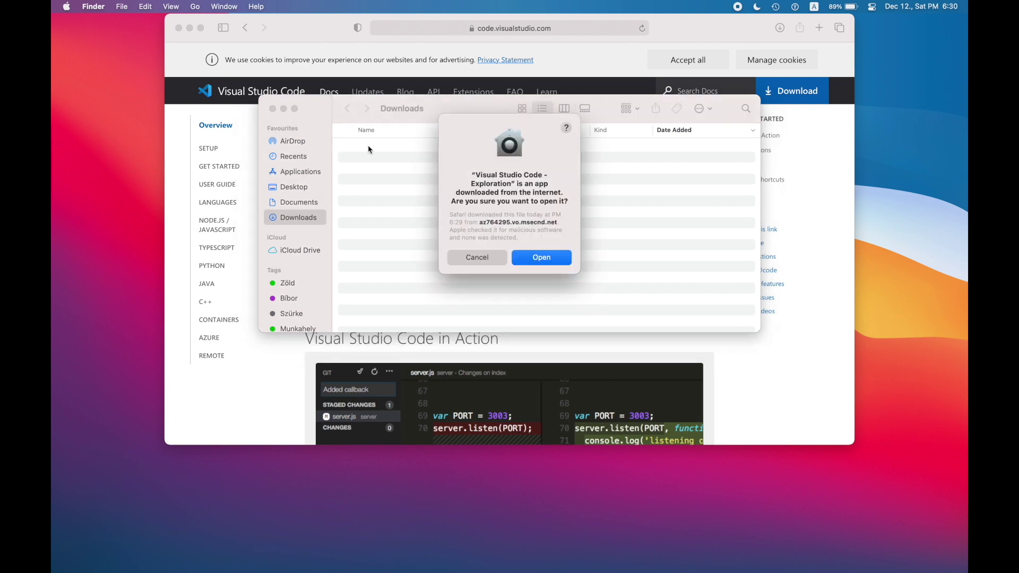
key("Return")
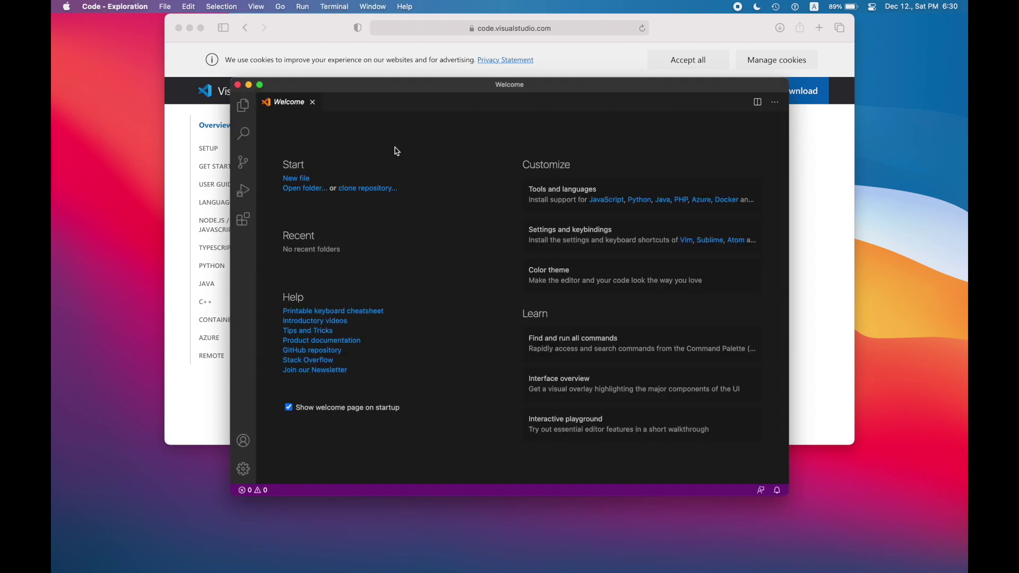
- Install the code-exploration shell command in PATH with administrator password, dismissing both notifications
key("super+shift+p")
type("code pat")
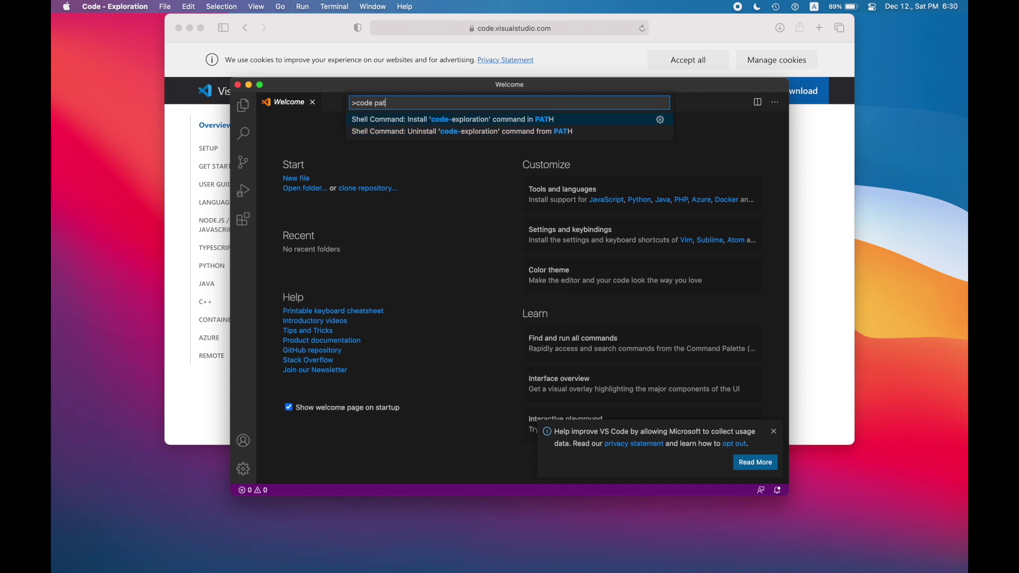
key("Return")
left_click(564, 340)
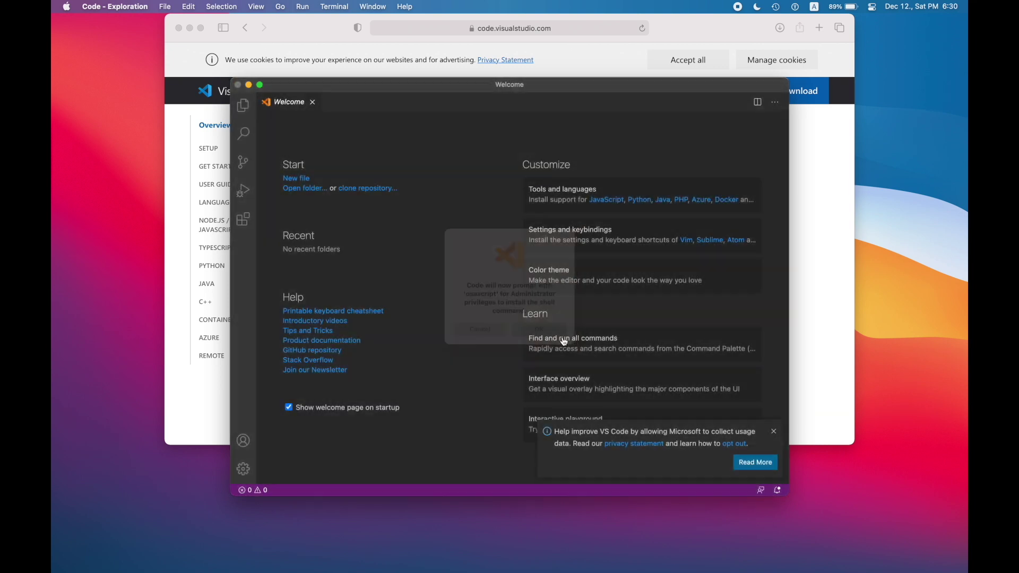
key("Return")
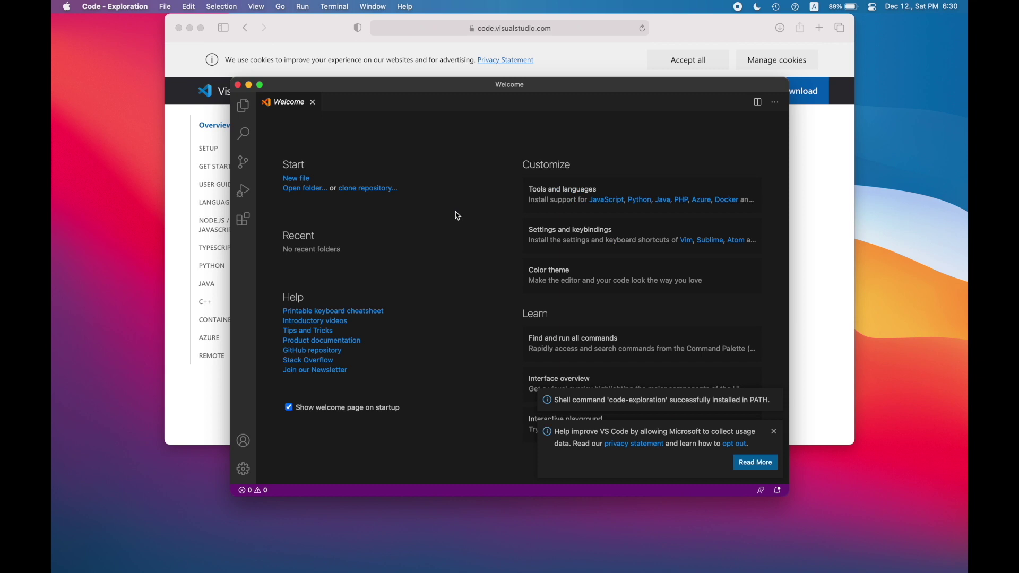
left_click(773, 432)
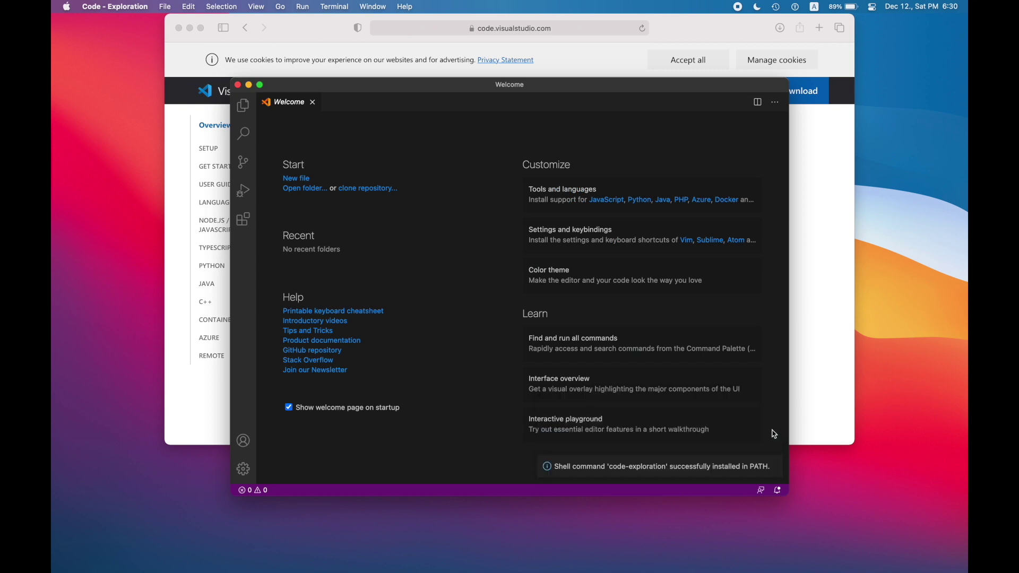
left_click(774, 466)
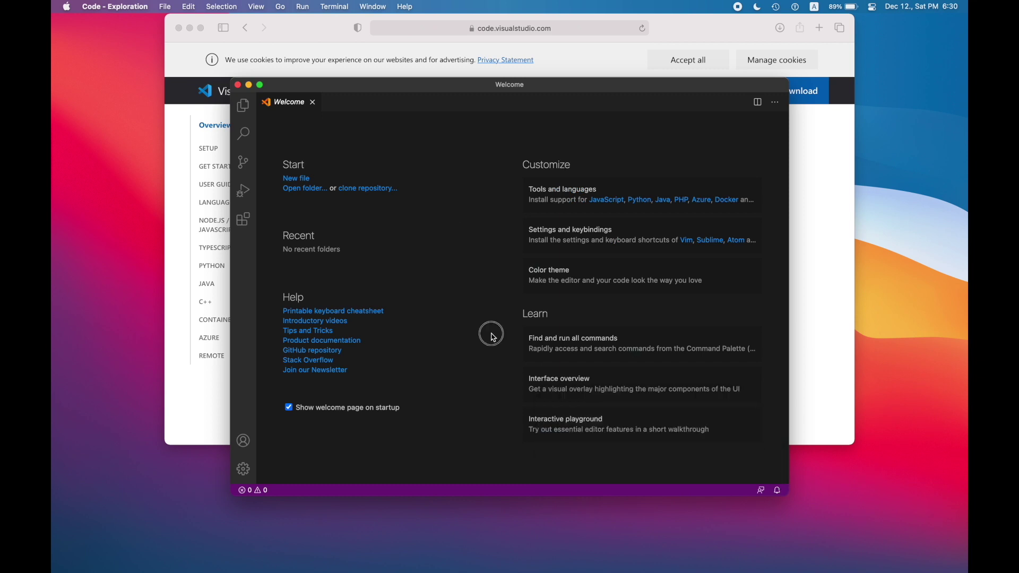
- Turn on Settings Sync from the gear menu and sign in
left_click(244, 469)
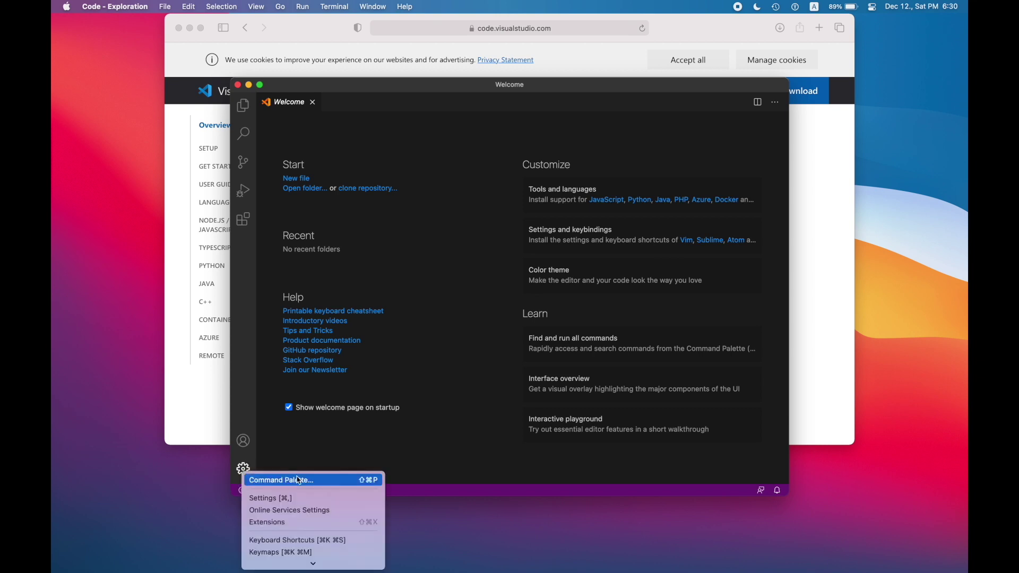
left_click(314, 545)
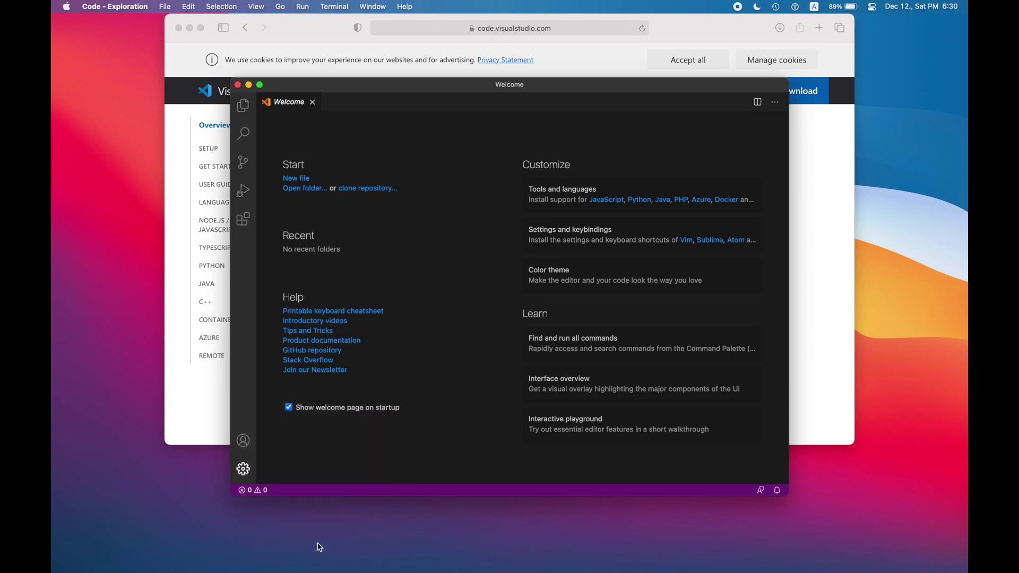
left_click(496, 313)
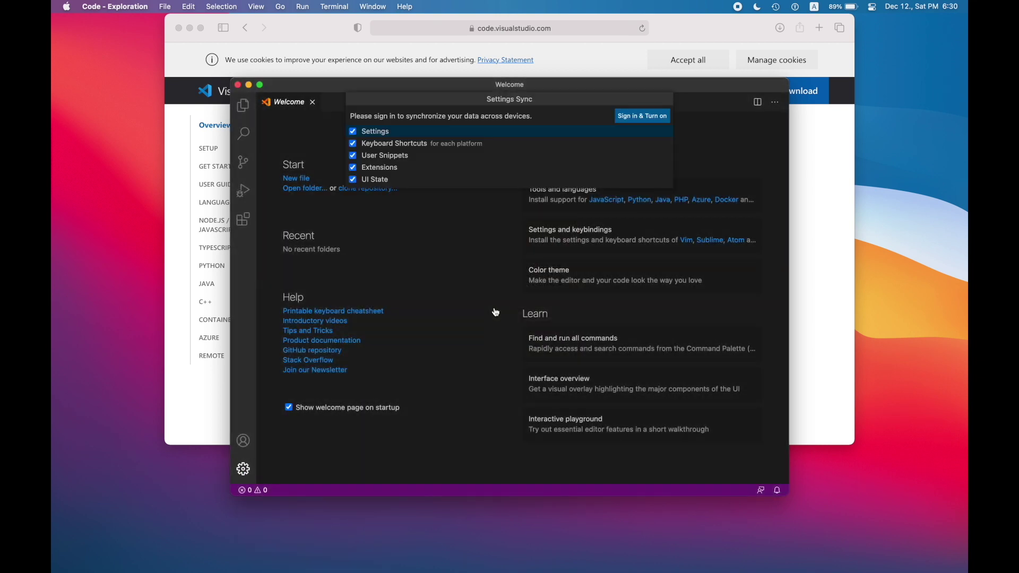
left_click(662, 123)
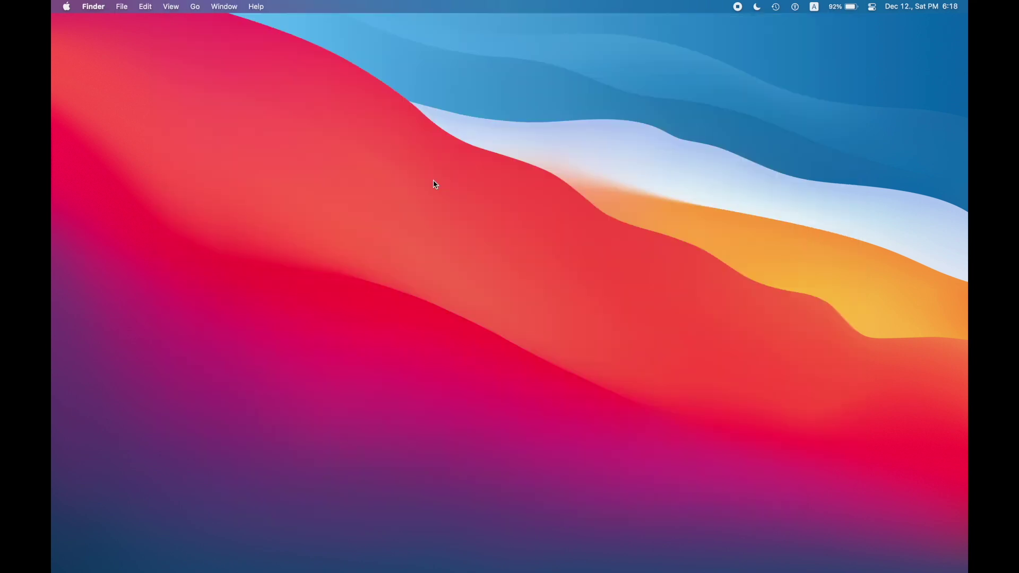
key("super+space")
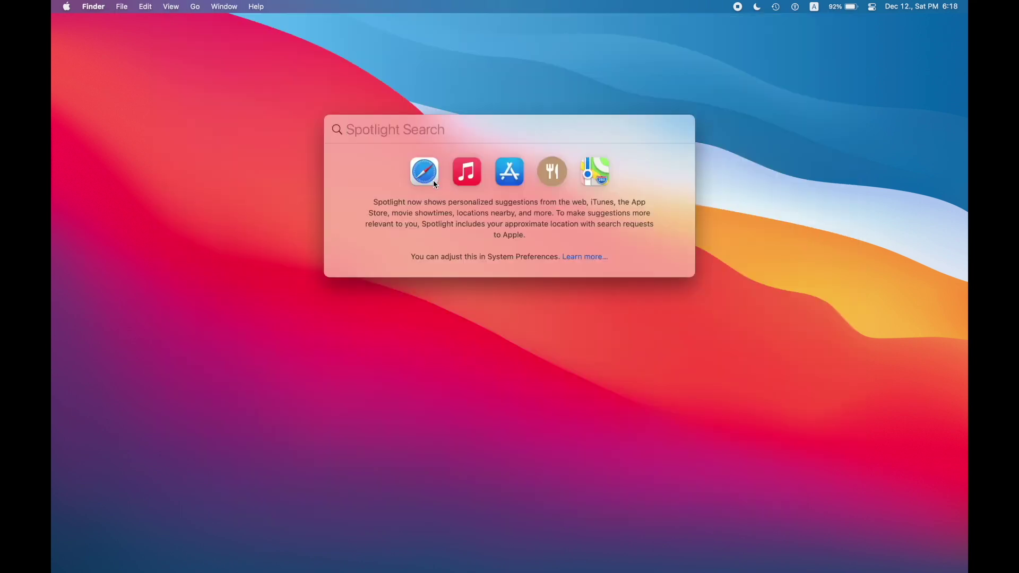
- Open Terminal and run 'defaults write com.apple.Finder AppleShowAllFiles true'
type("terminal")
key("Return")
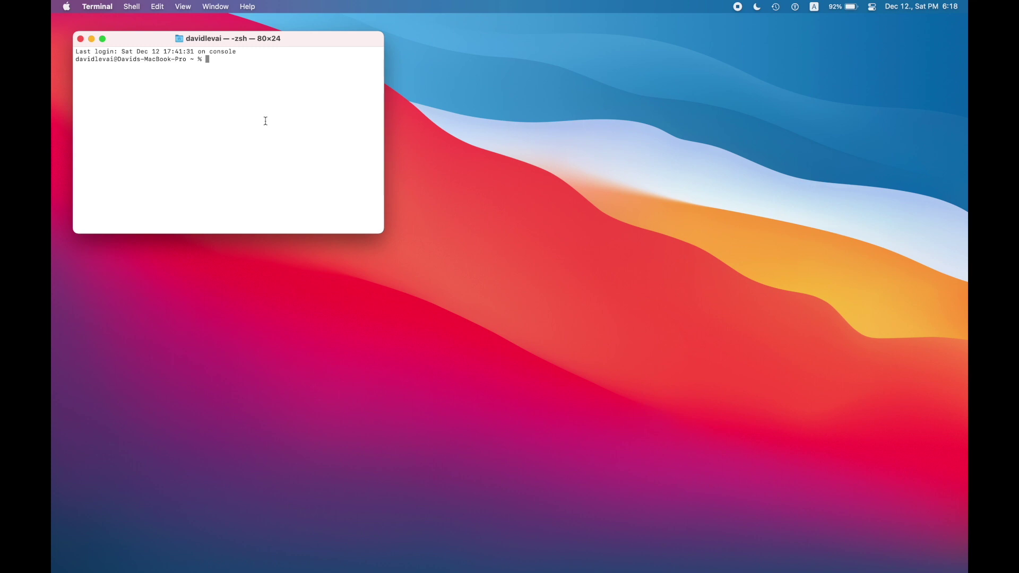
type("defaults write com.apple.Finder AppleShowAllFiles true")
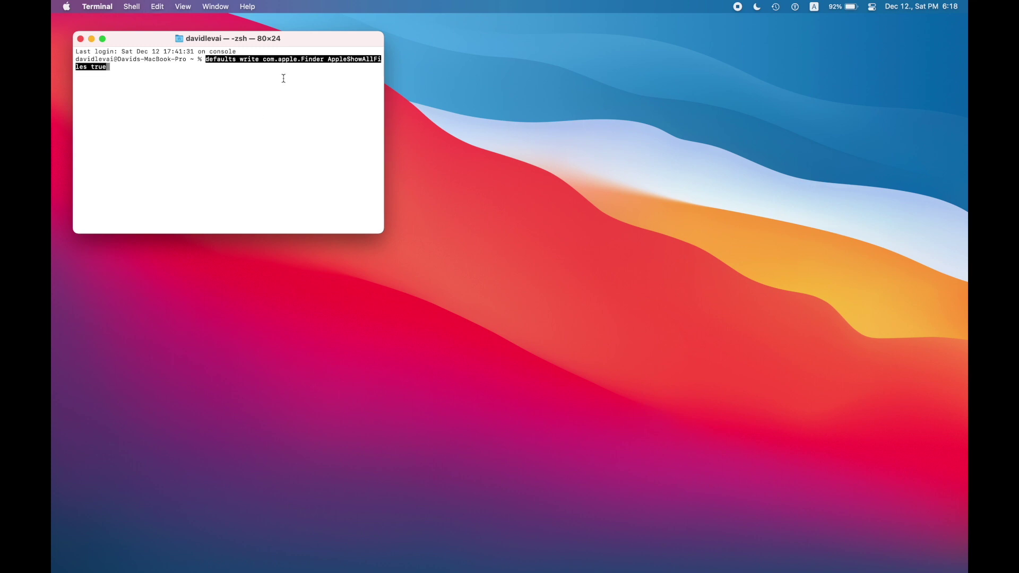
key("Return")
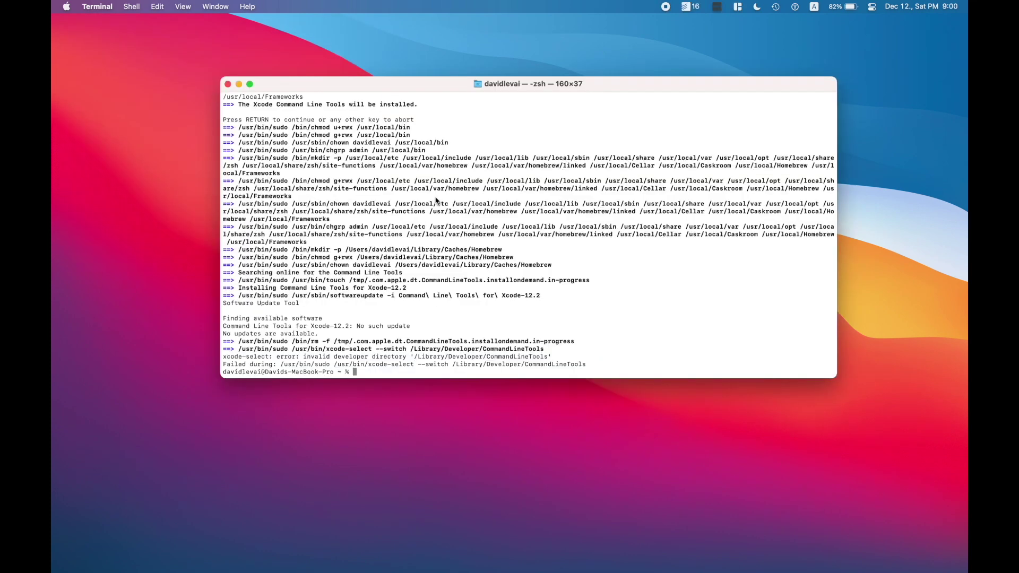
- Launch Xcode, agree to the Xcode and Apple SDKs license, and install components with password
key("super+space")
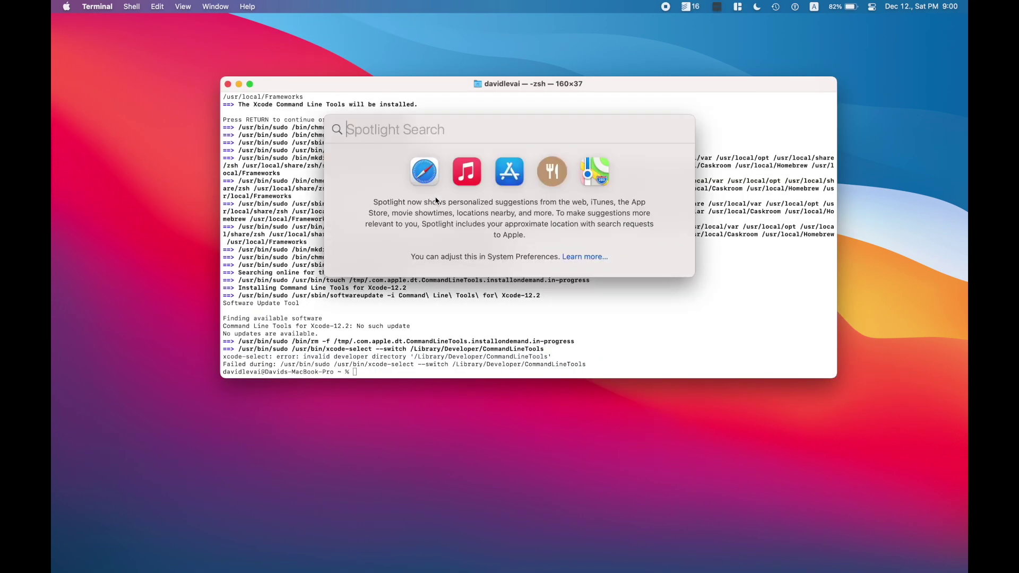
type("xcod")
key("Escape")
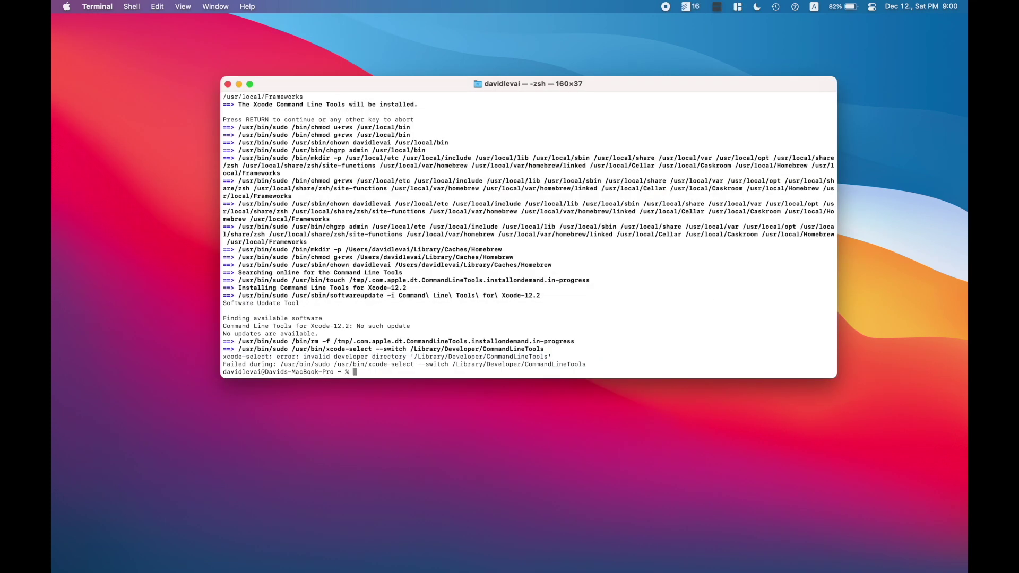
key("super+space")
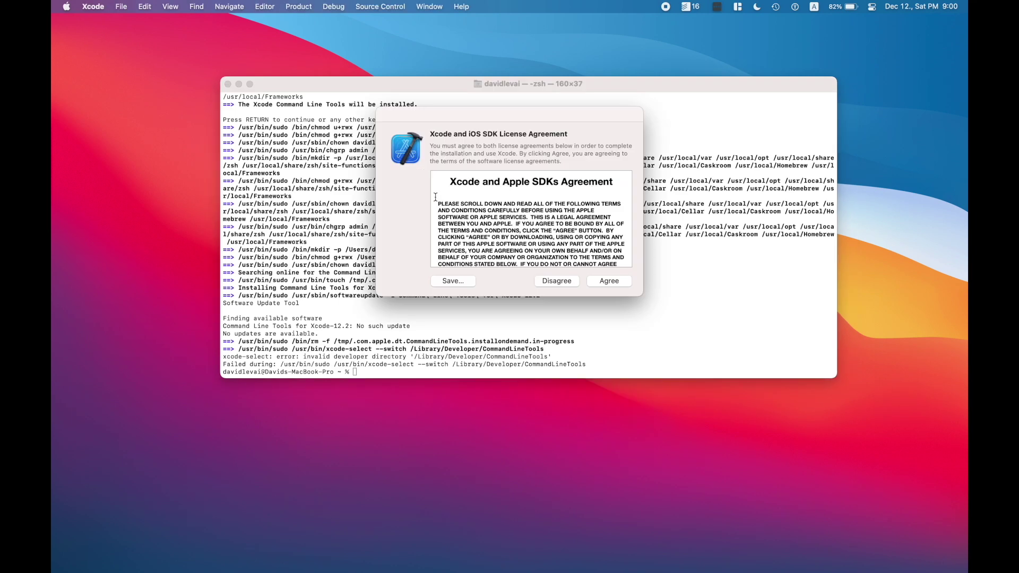
left_click(622, 282)
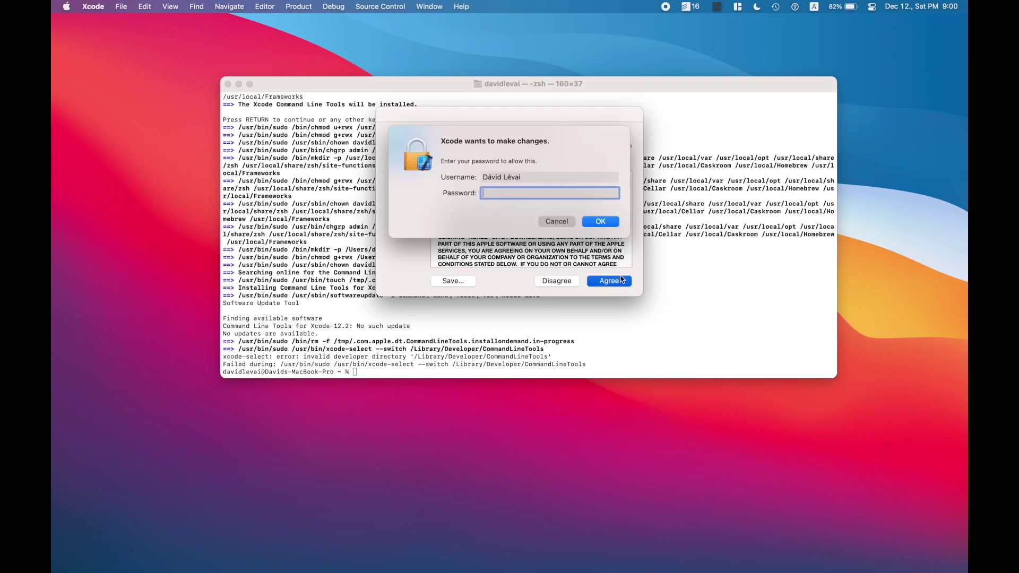
key("Return")
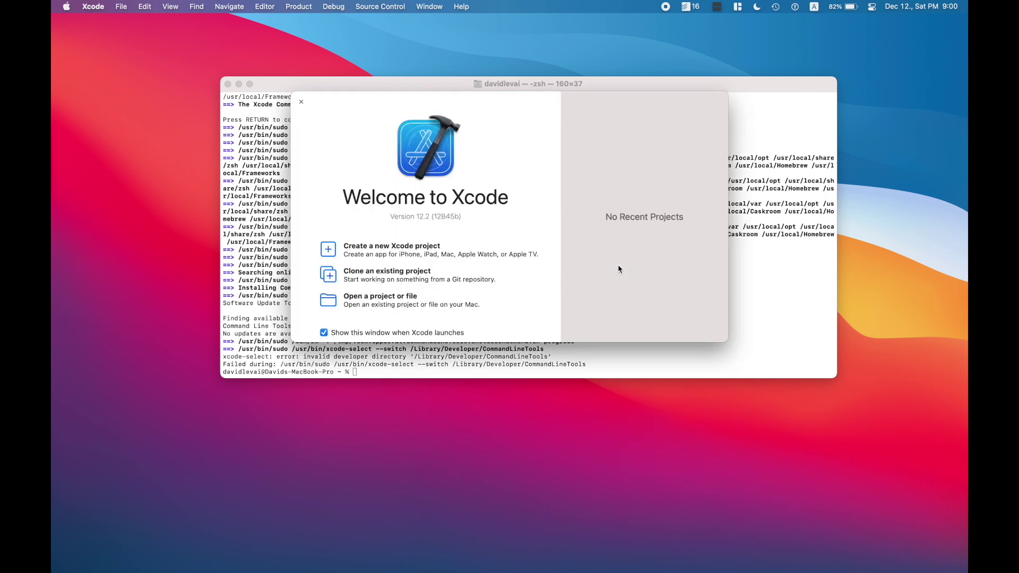
- Set Command Line Tools to Xcode 12.2 (12B45b) in Locations preferences, then quit Xcode
key("super+comma")
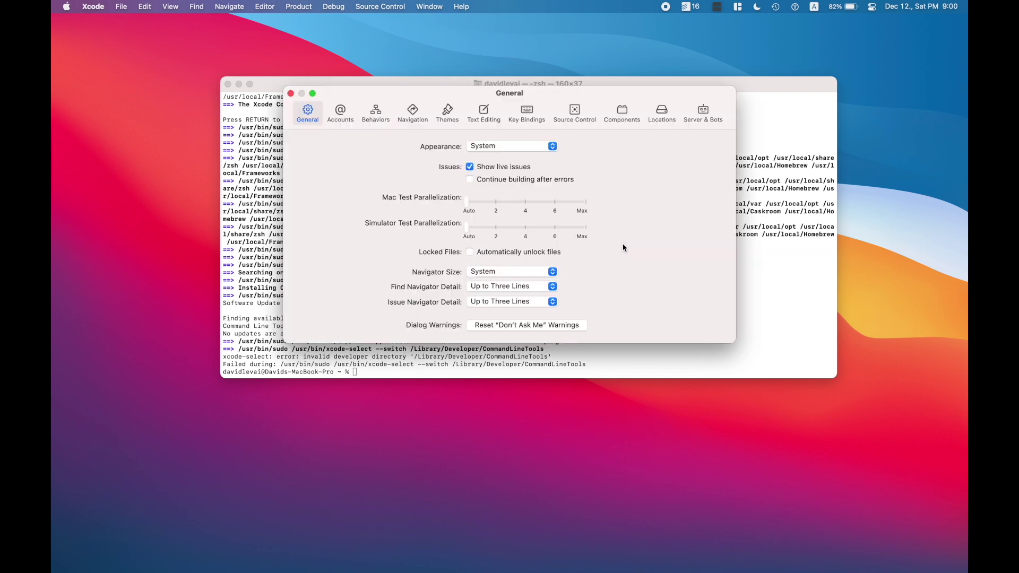
left_click(622, 115)
left_click(661, 115)
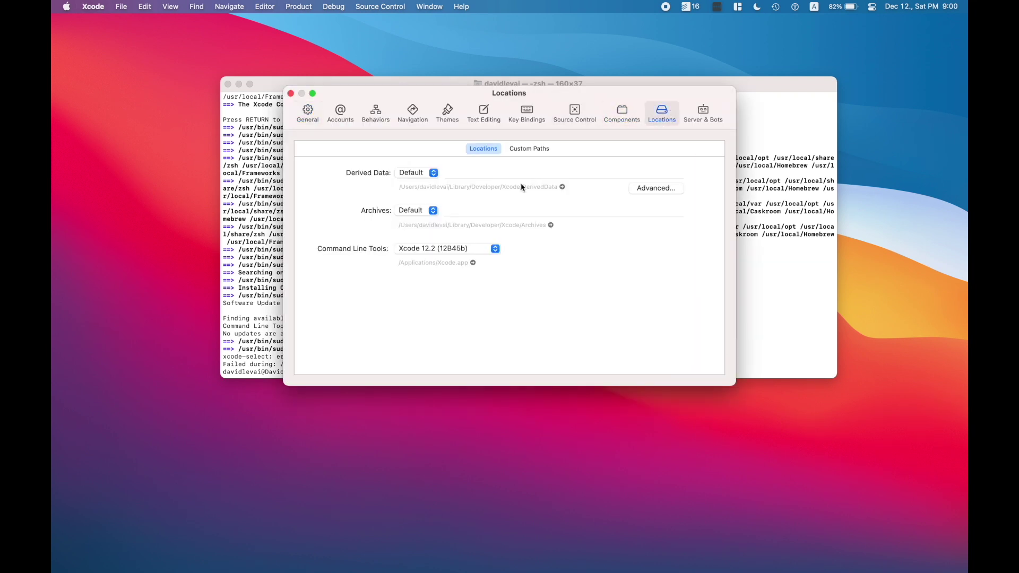
left_click(455, 250)
left_click(456, 253)
key("cmd+q")
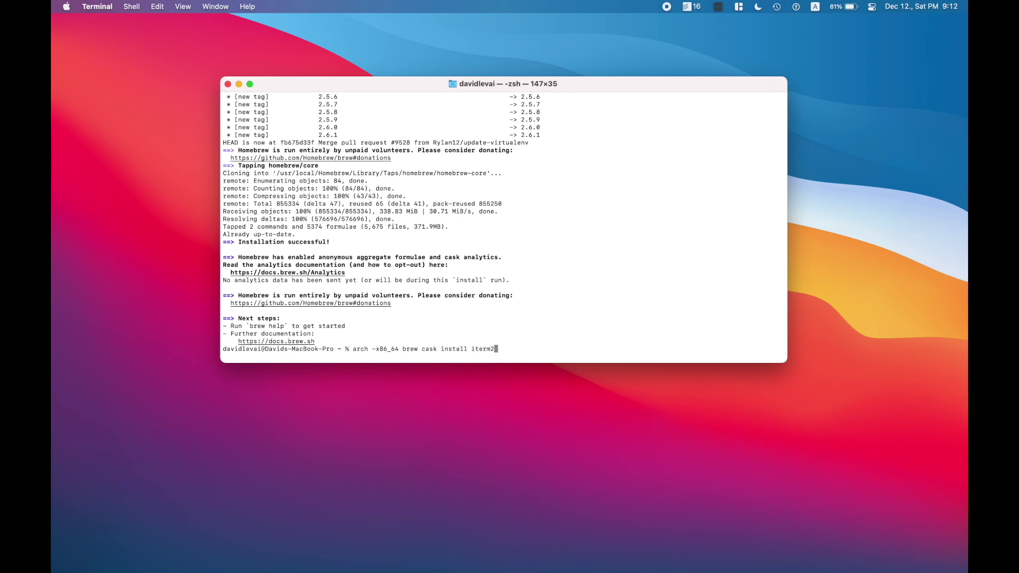
- Install iTerm2 with 'arch -x86_64 brew cask install iterm2' and stage the x86_64 Oh My Zsh installer
key("Return")
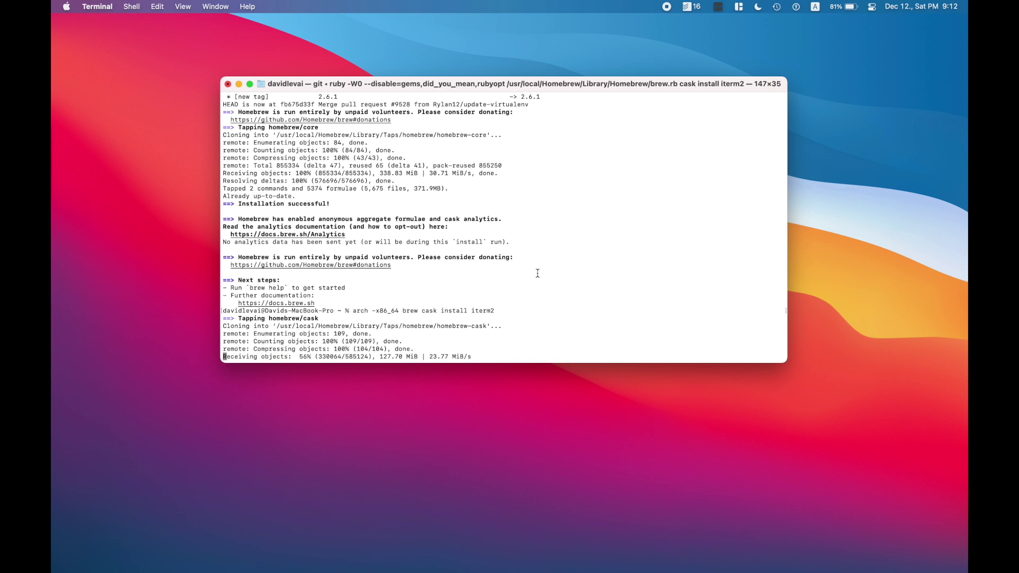
type("a")
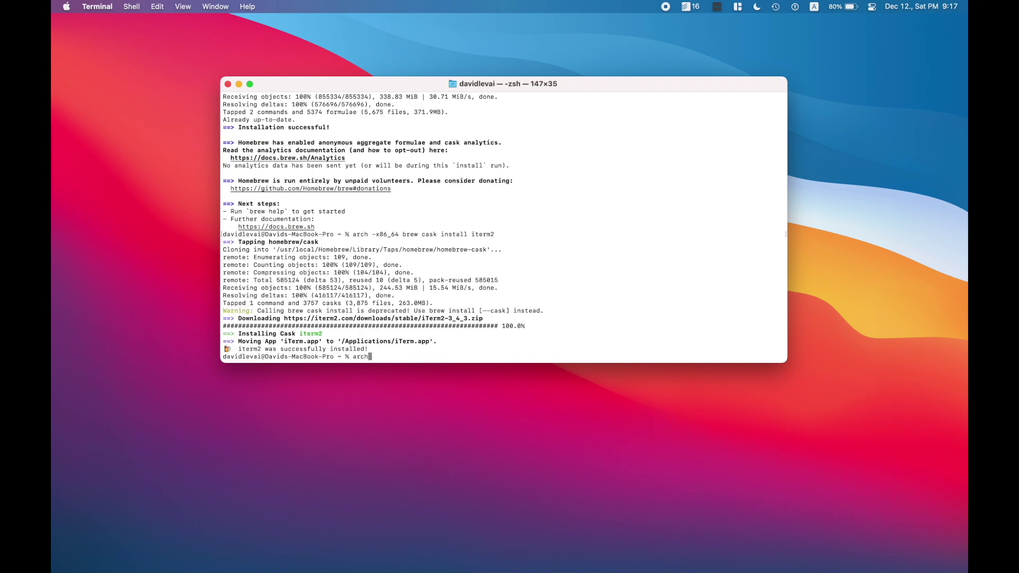
type("rch")
key("Up")
type("sh -c \"$(curl -fsSL https://raw.githubusercontent.com/robbyrussell/oh-my-zsh/master/tools/install.sh)\"")
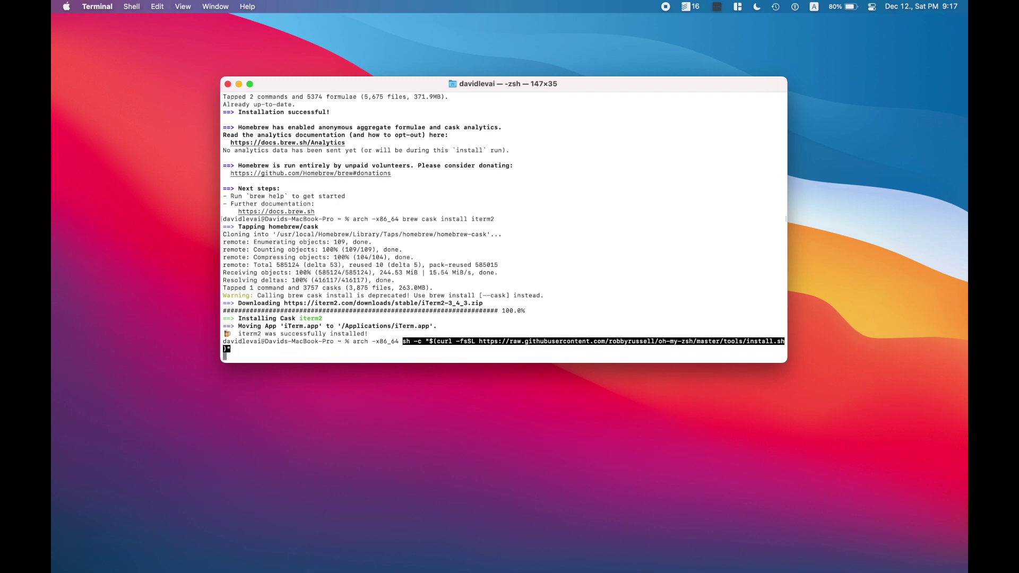
- Run the Oh My Zsh installer, clone powerlevel10k into custom themes, then paste an 'arch -x86_64' prefix
key("Return")
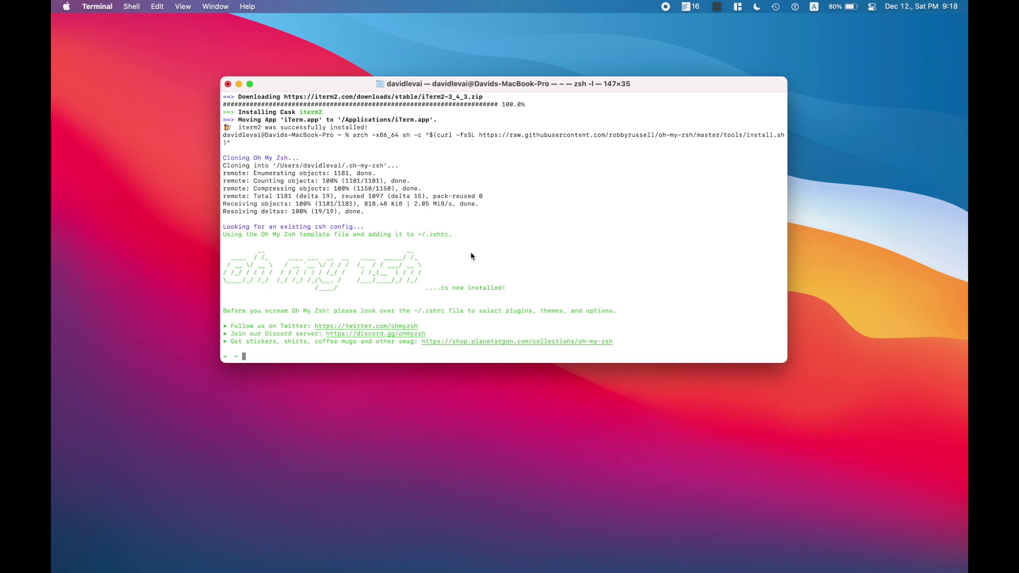
type("git clone https://github.com/romkatv/powerlevel10k.git $ZSH_CUSTOM/themes/powerlevel10k")
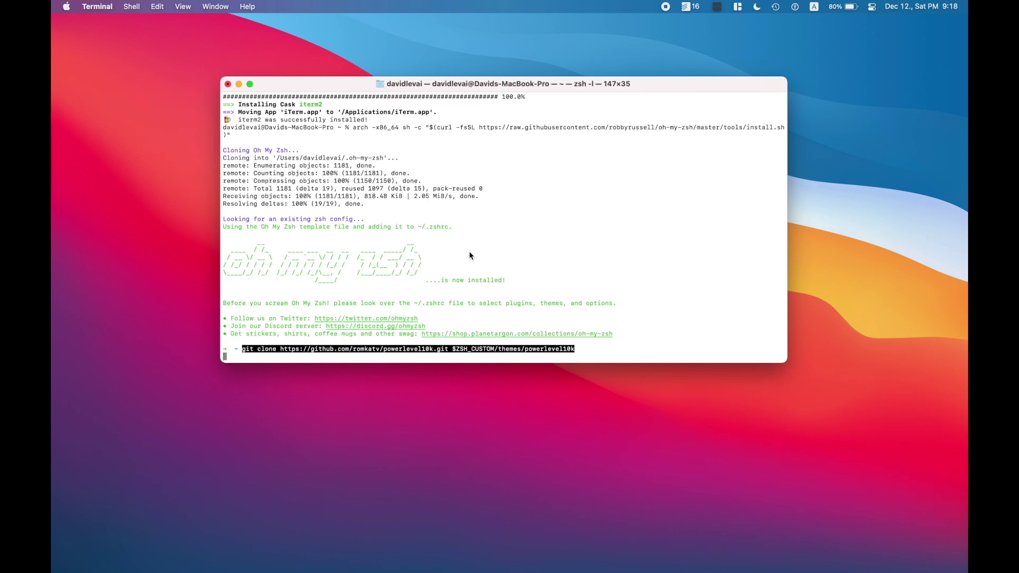
key("Return")
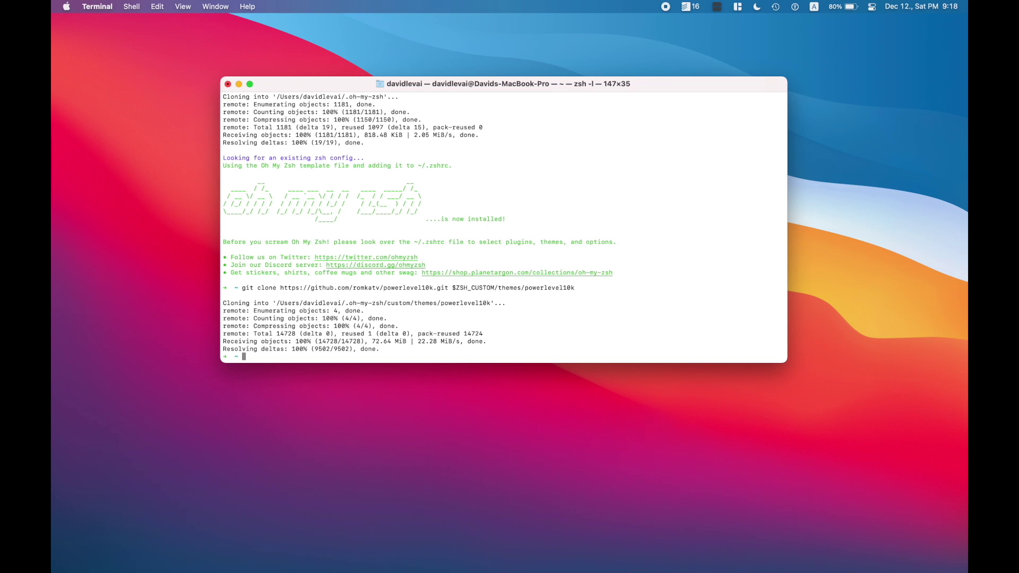
type("arch -x86_64")
type("brew install zsh-syntax-highlighting")
- Install zsh-syntax-highlighting under x86_64, clone zsh-autosuggestions, and open ~/.zshrc with code-exploration
key("Return")
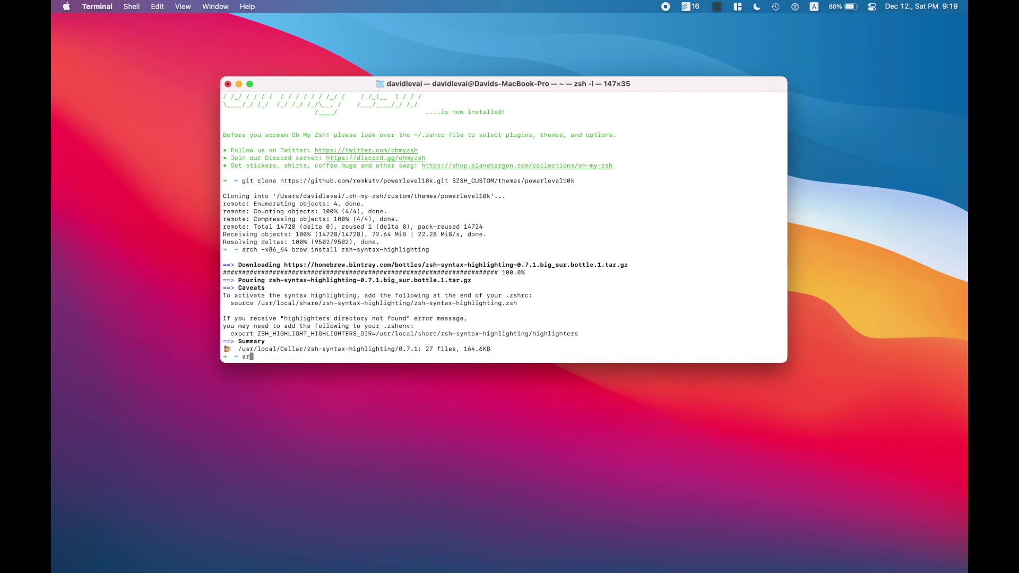
type("6_64")
type("git clone https://github.com/zsh-users/zsh-autosuggestions ${ZSH_CUSTOM:-~/.oh-my-zsh/custom}/plugins/zsh-autosuggestions")
key("Return")
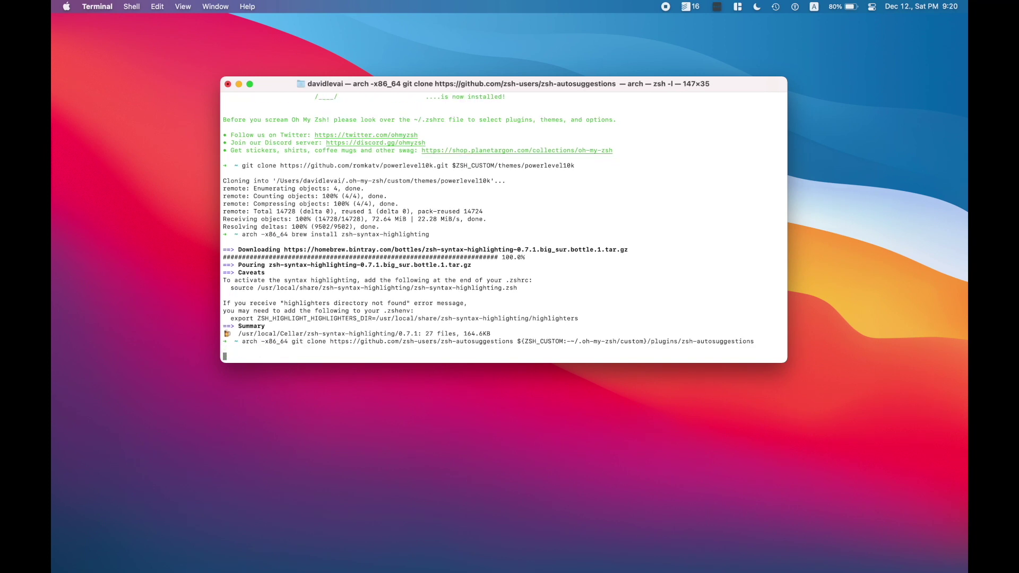
type("code-exploration")
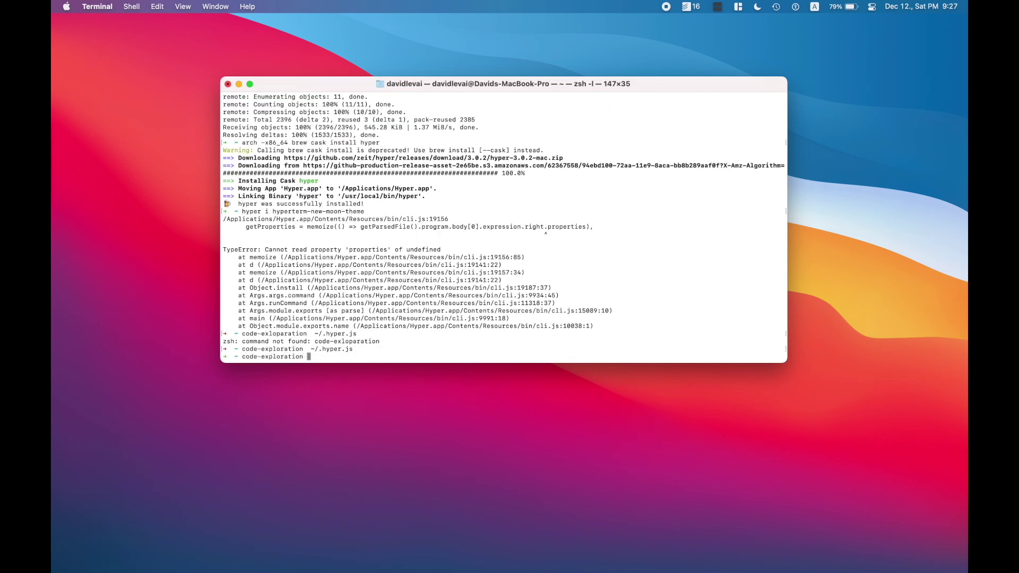
type(" ~/.zshrc")
key("Return")
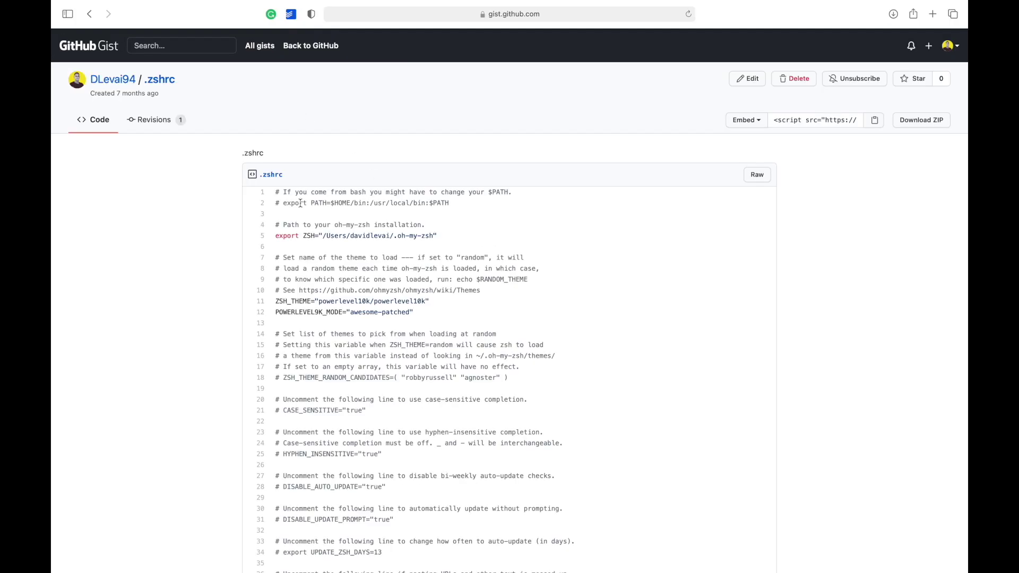
- View the gist's .zshrc as raw text, copy all of it, and return to VS Code
left_click(759, 175)
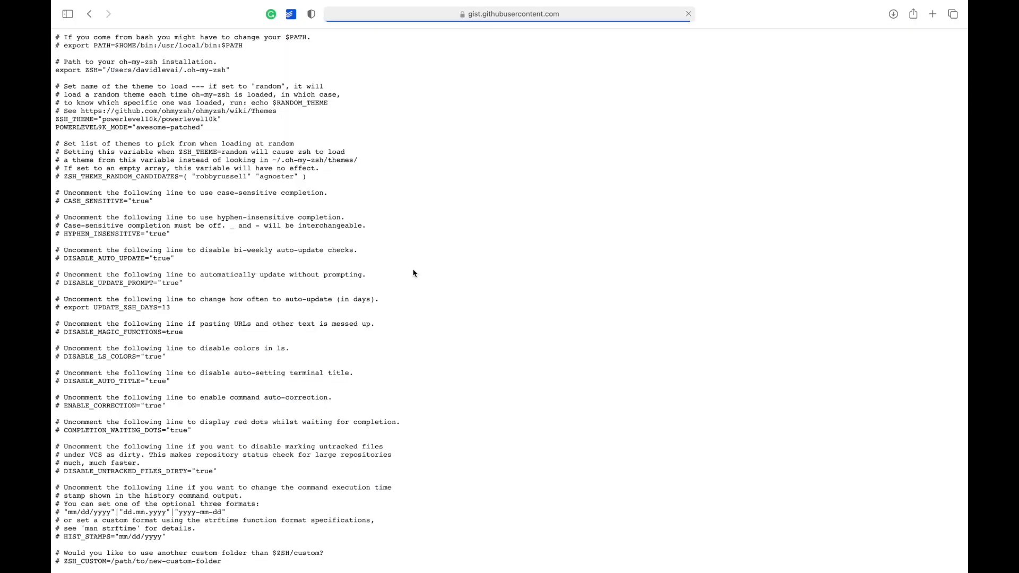
key("super+a")
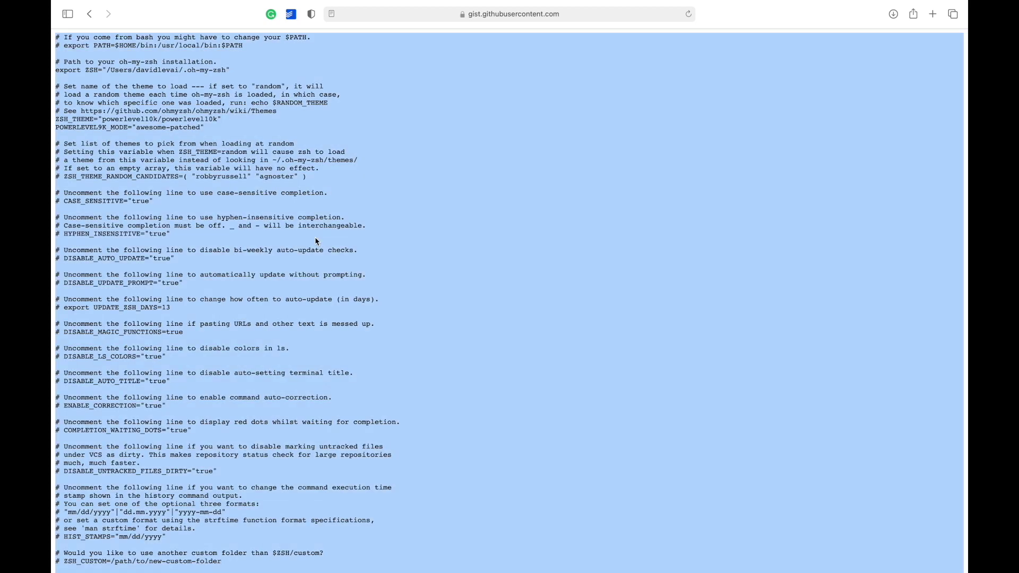
key("super+Tab")
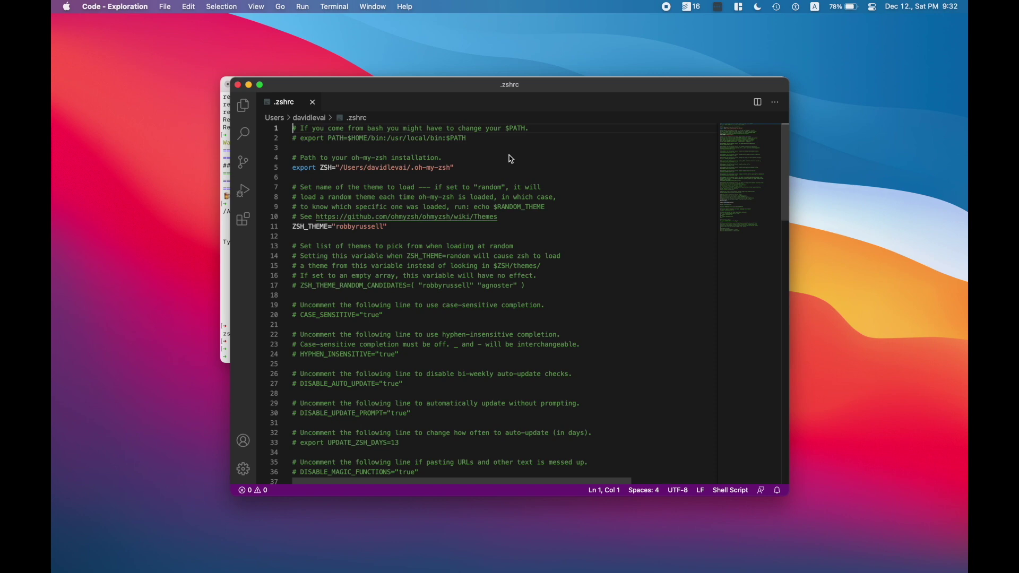
- Replace the .zshrc contents with the copied gist config and check the ZSH_THEME line
key("super+a")
scroll(511, 160, "down", 10)
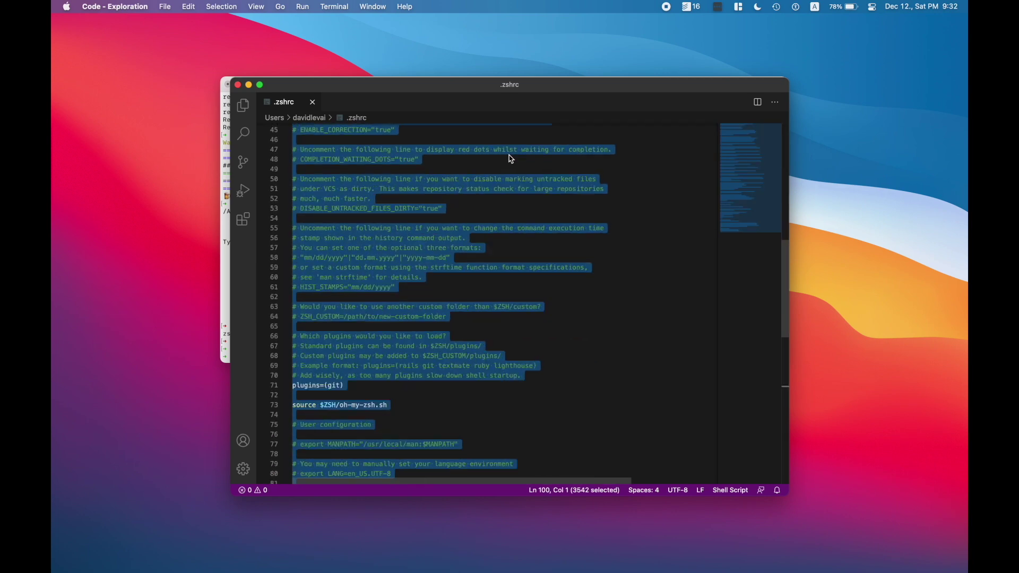
key("super+v")
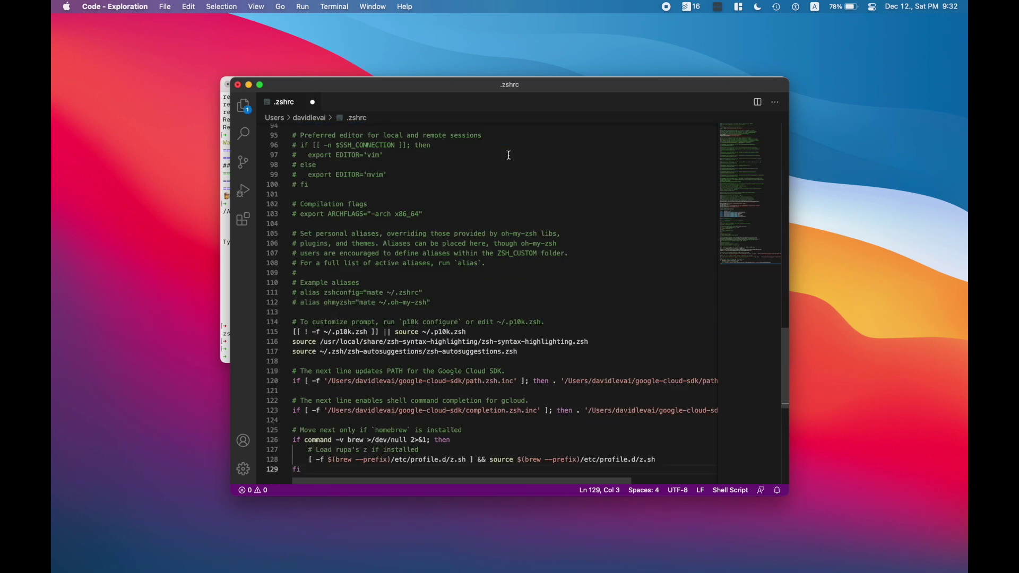
scroll(509, 155, "up", 20)
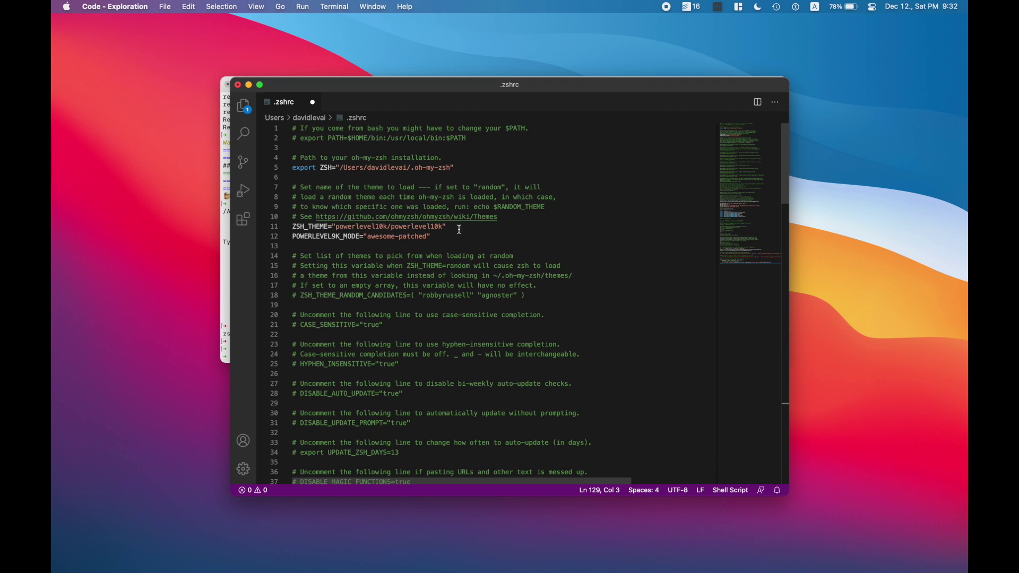
left_click(453, 226)
scroll(450, 241, "down", 5)
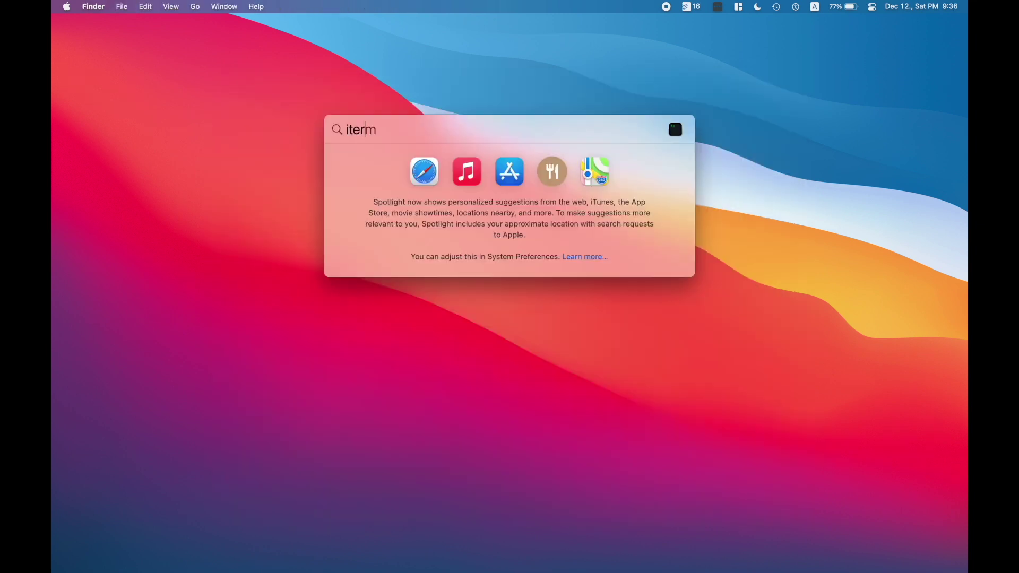
- Launch iTerm2, accept installing the Meslo Nerd Font, then quit iTerm2
key("Return")
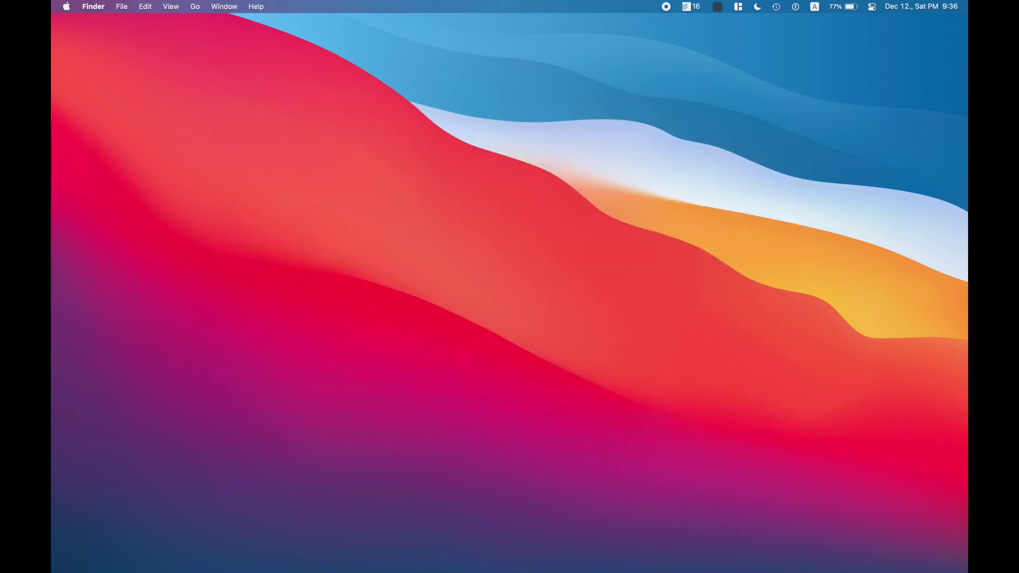
left_click(561, 208)
key("y")
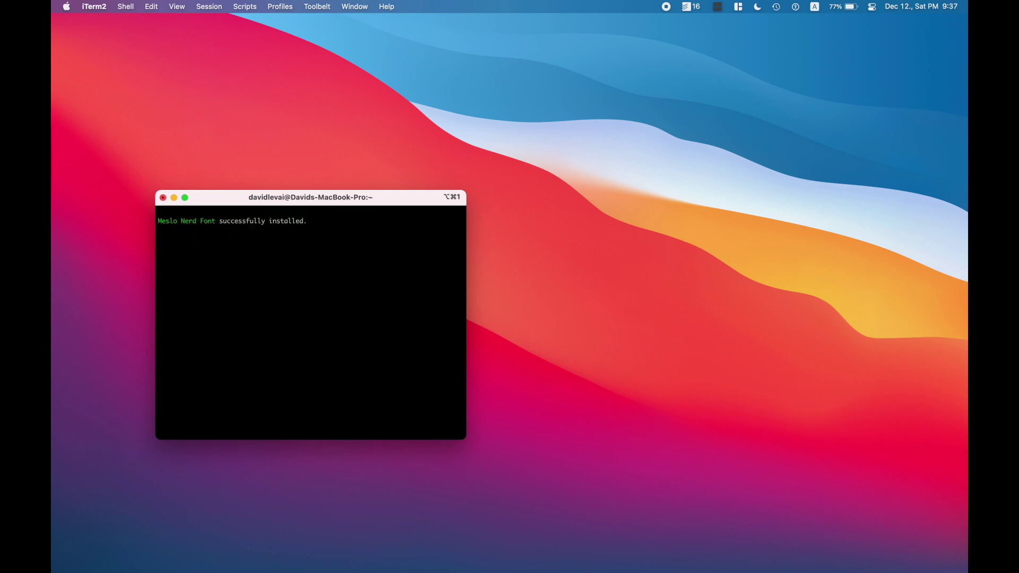
key("super+q")
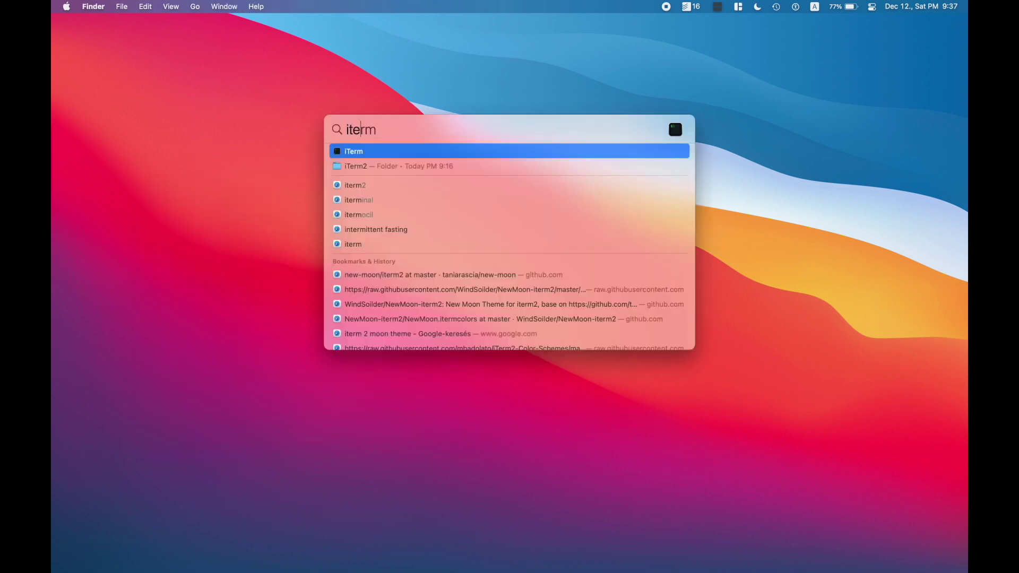
- Relaunch iTerm2 and choose a Rainbow, Unicode, no-time, slanted, sharp-headed, one-line prompt
key("Return")
key("y")
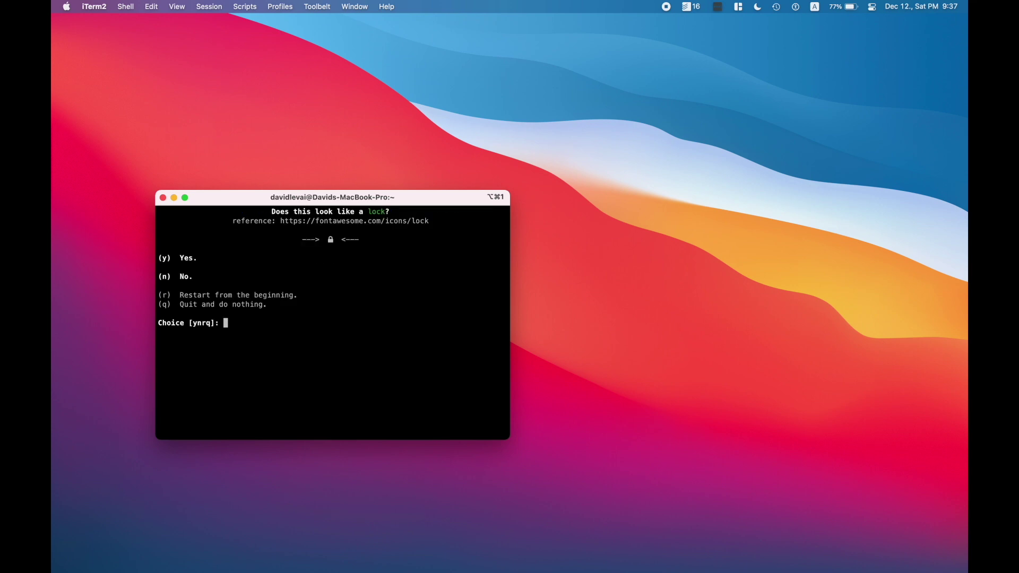
key("y")
key("y")
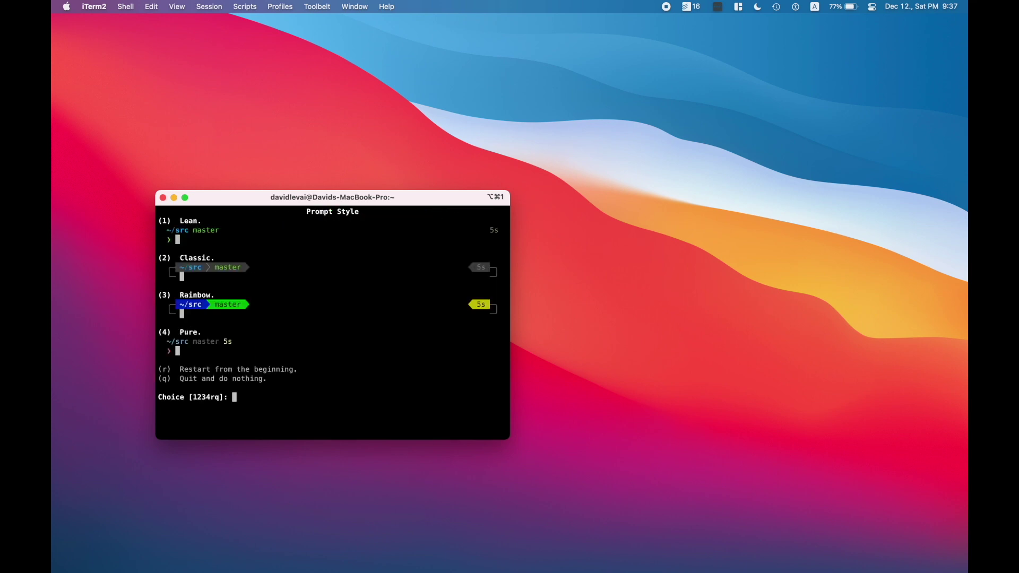
key("3")
key("1")
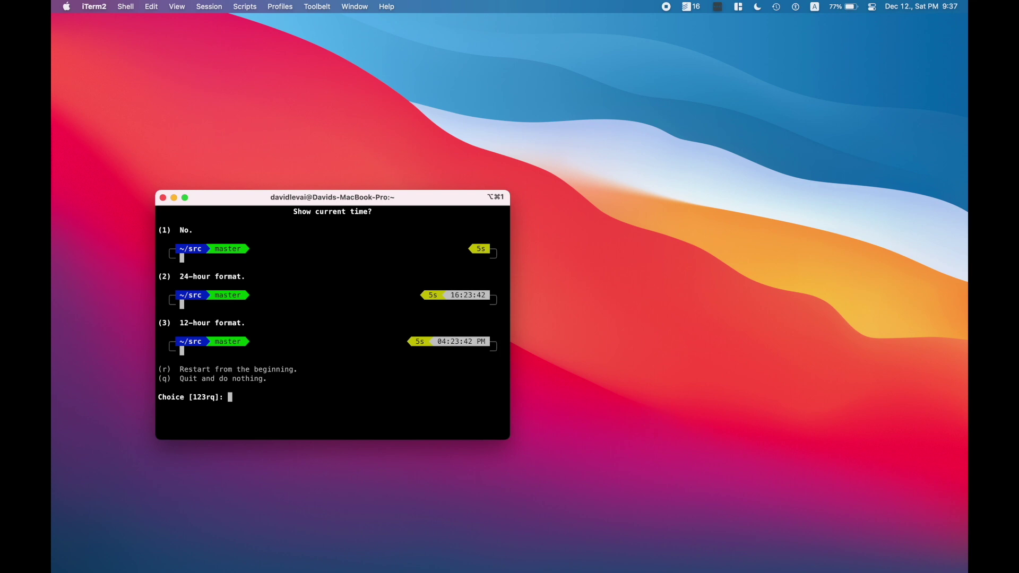
key("1")
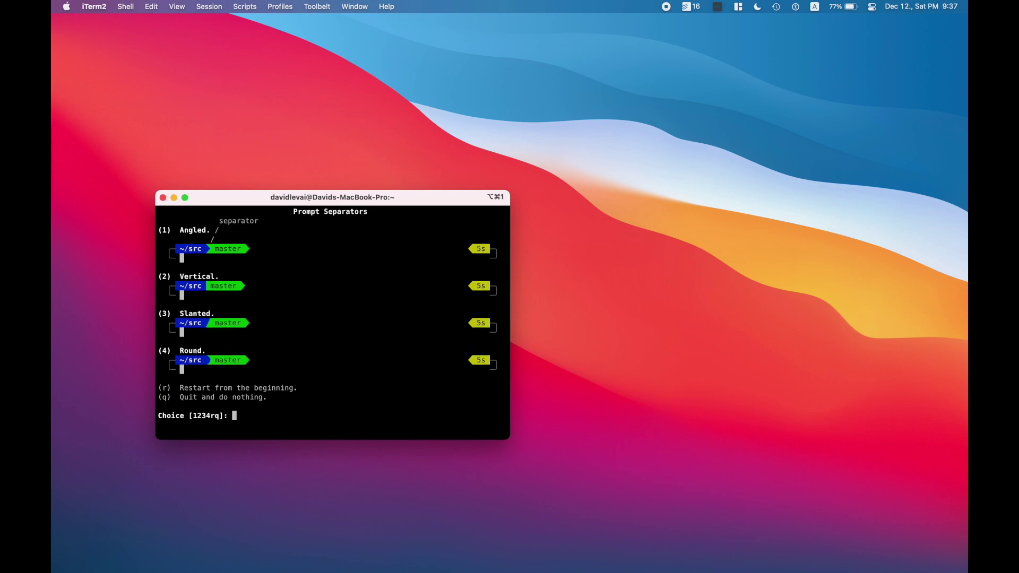
key("3")
key("1")
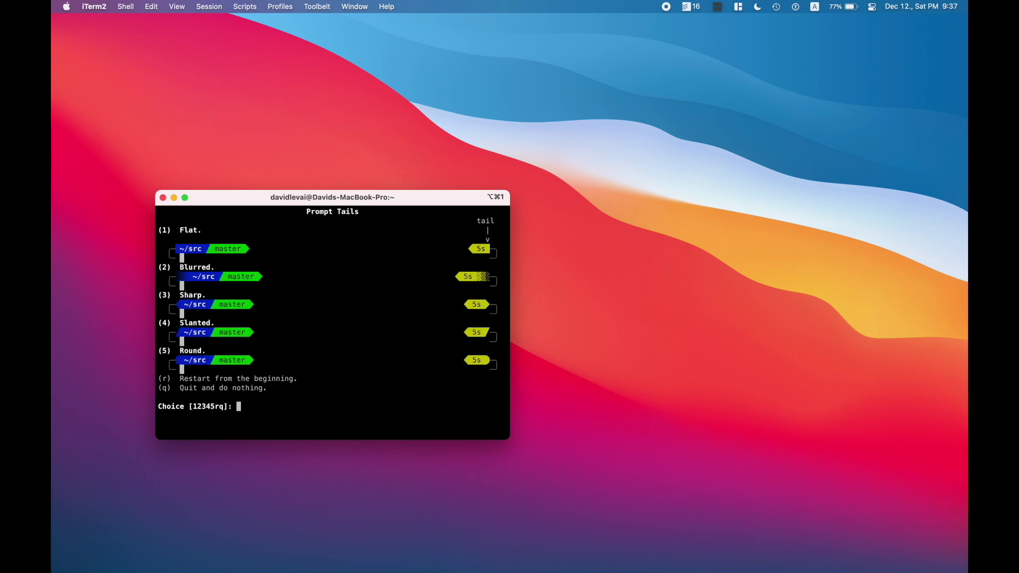
key("4")
key("1")
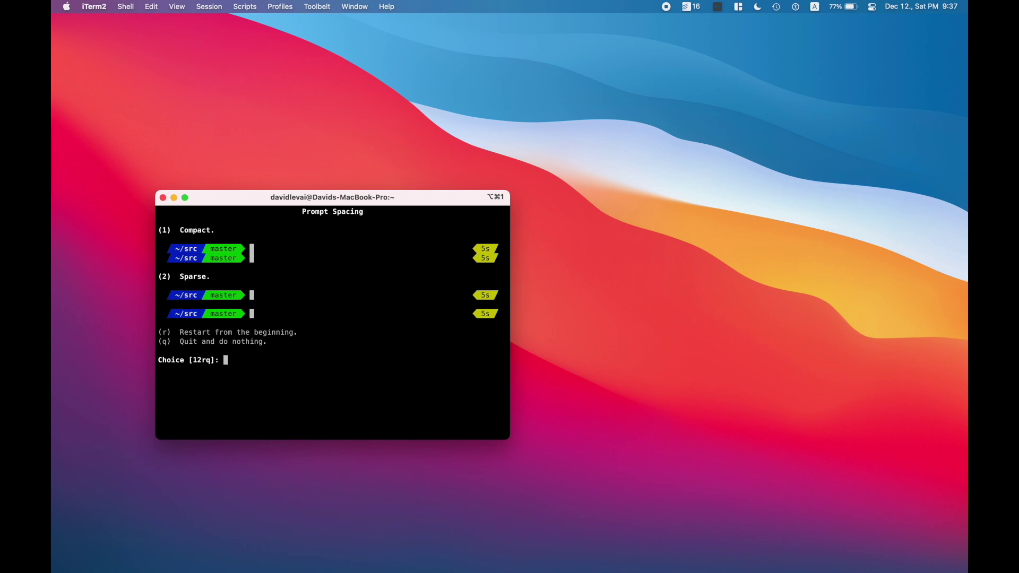
- Answer the spacing, flow, transient and instant prompt questions, apply to ~/.zshrc, and clear
key("2")
key("2")
key("1")
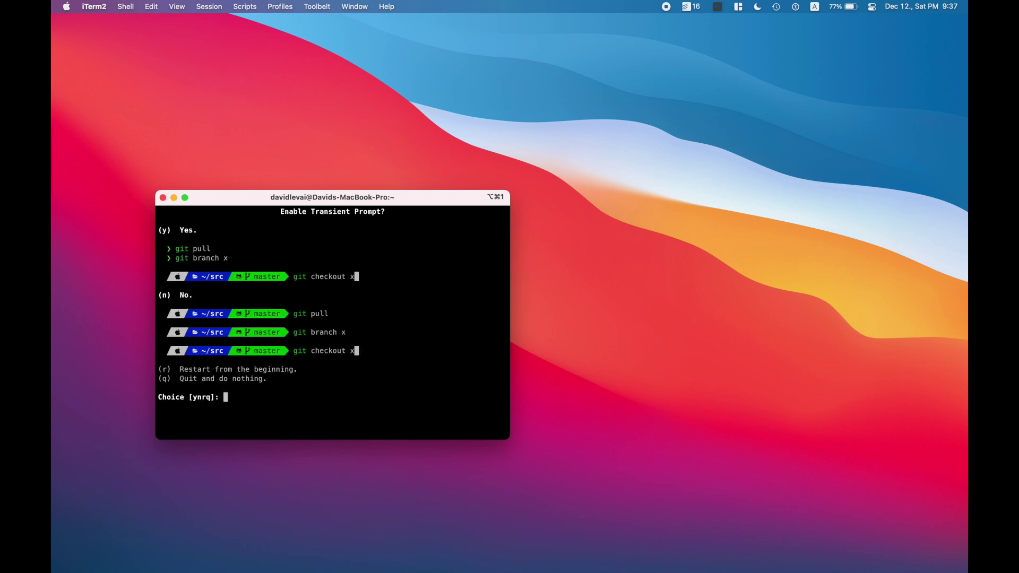
key("y")
key("1")
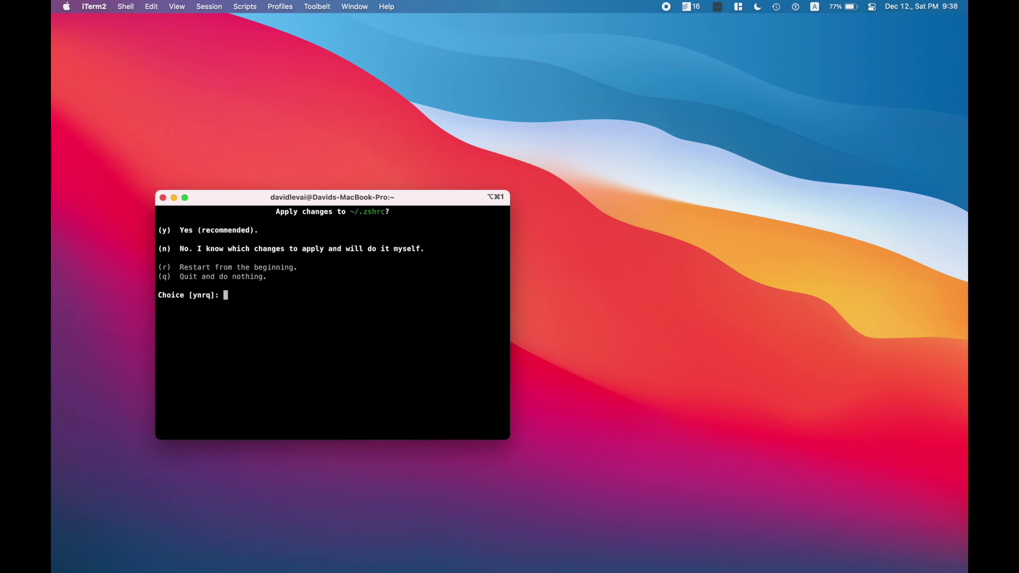
key("y")
key("ctrl+l")
- Open iTerm2 Preferences to the Default profile's Colors settings
triple_click(430, 292)
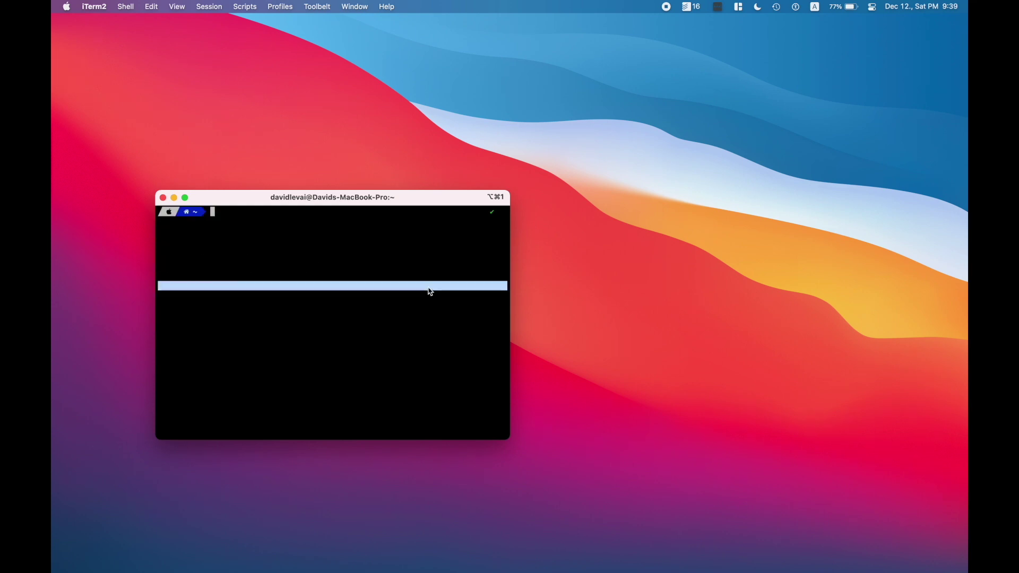
left_click(430, 291)
key("super+comma")
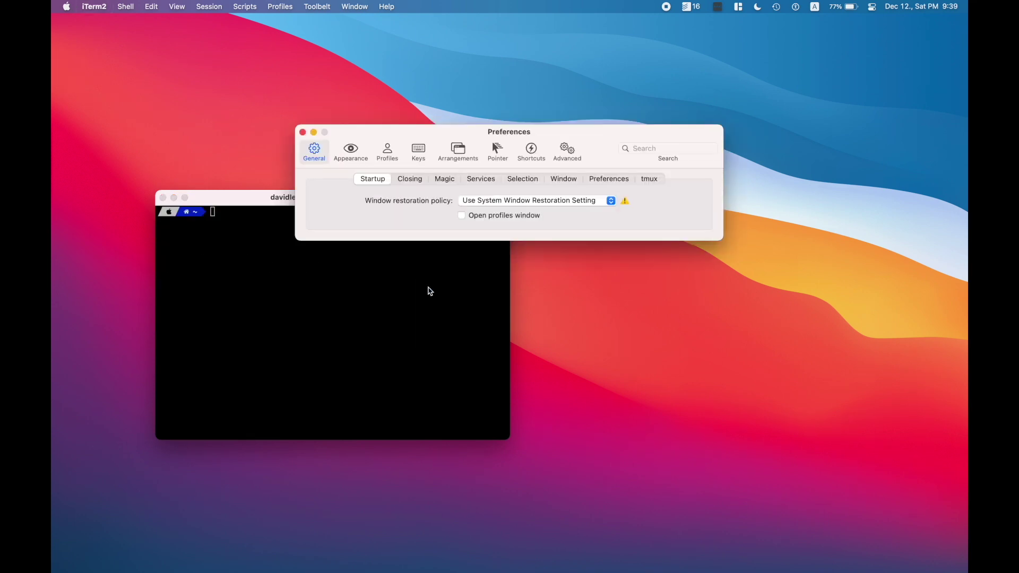
left_click(387, 151)
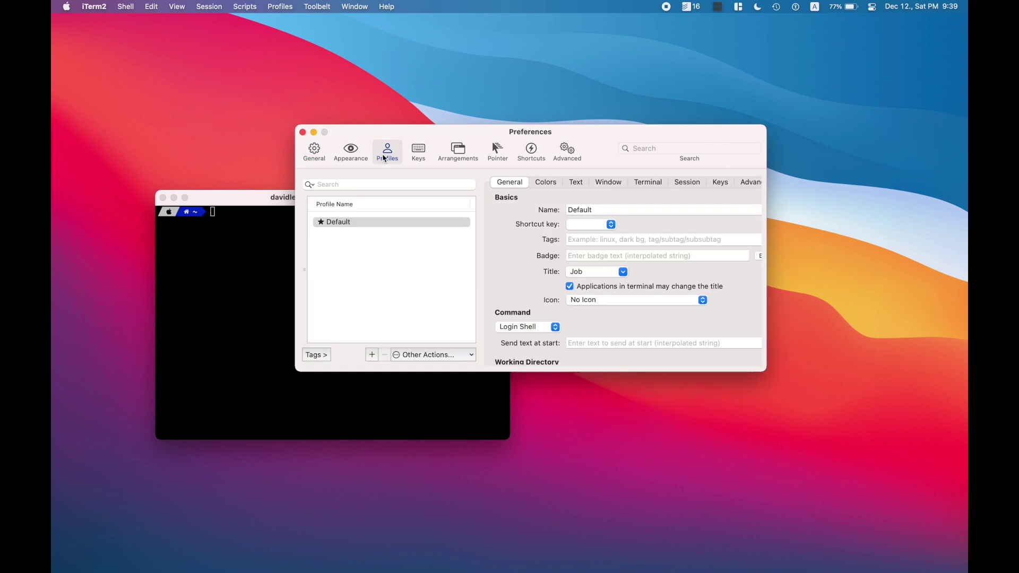
left_click(552, 182)
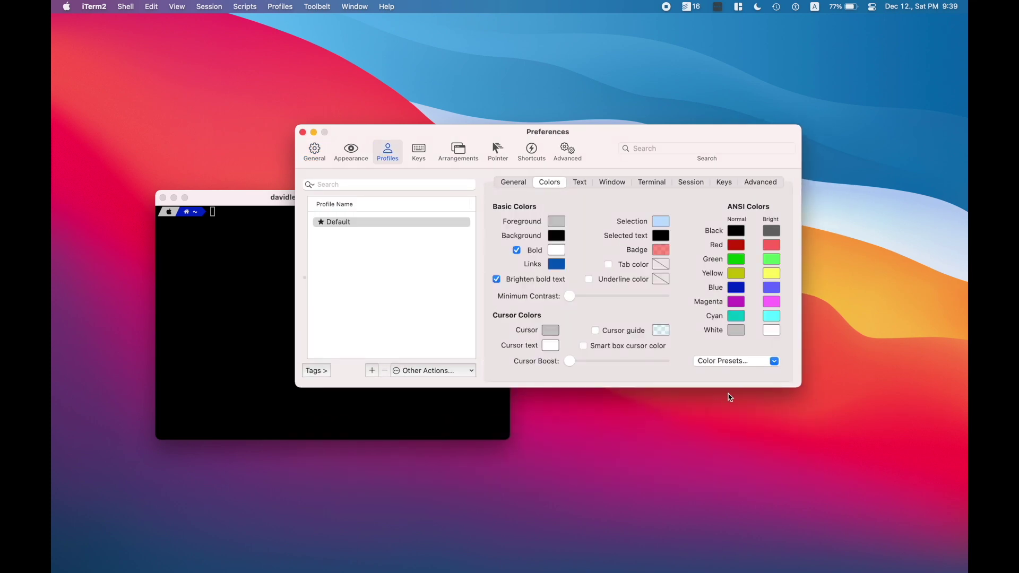
- Import newmoon.itermcolors from the home folder and apply the newmoon colour preset
left_click(731, 362)
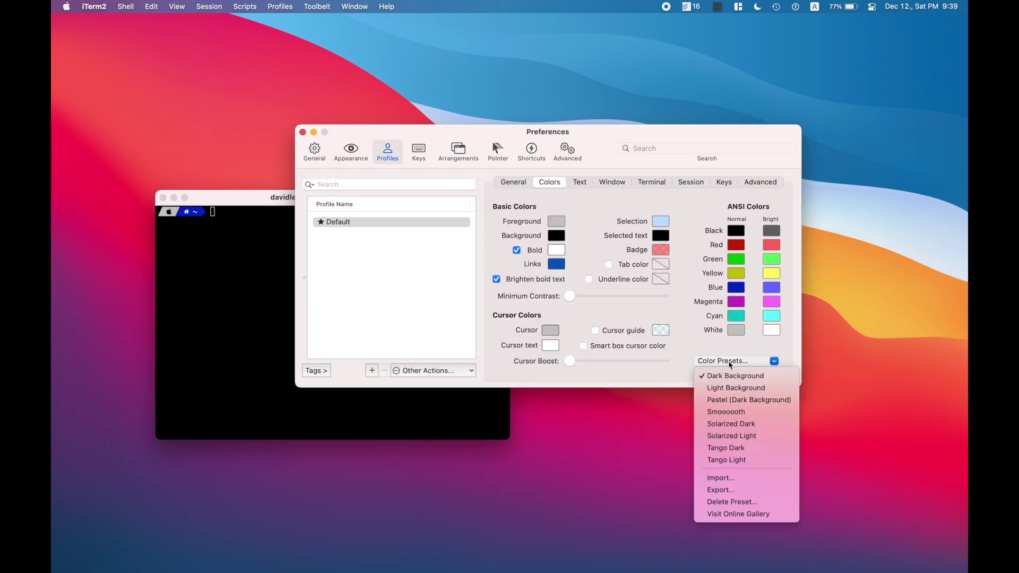
left_click(766, 484)
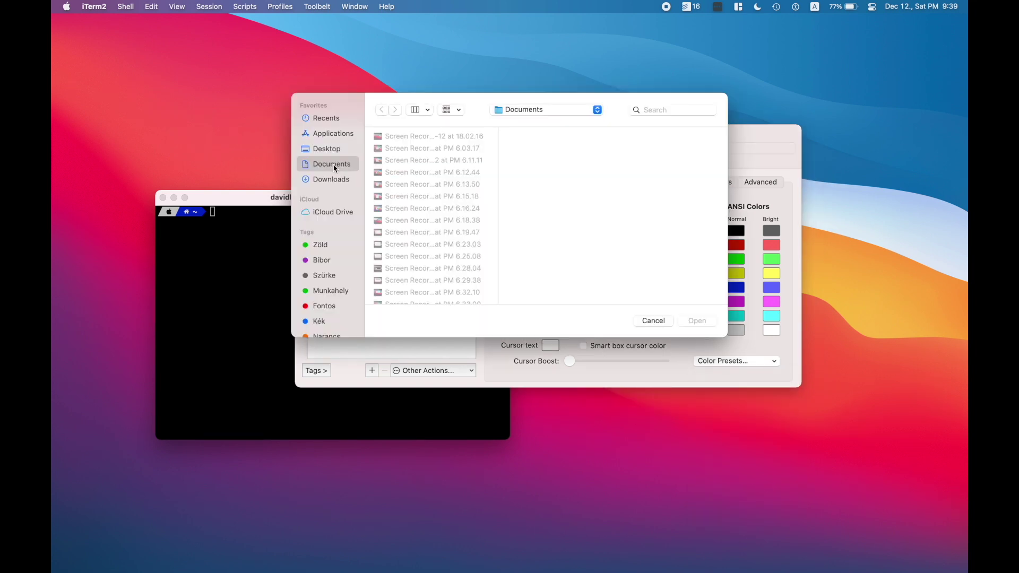
left_click(343, 181)
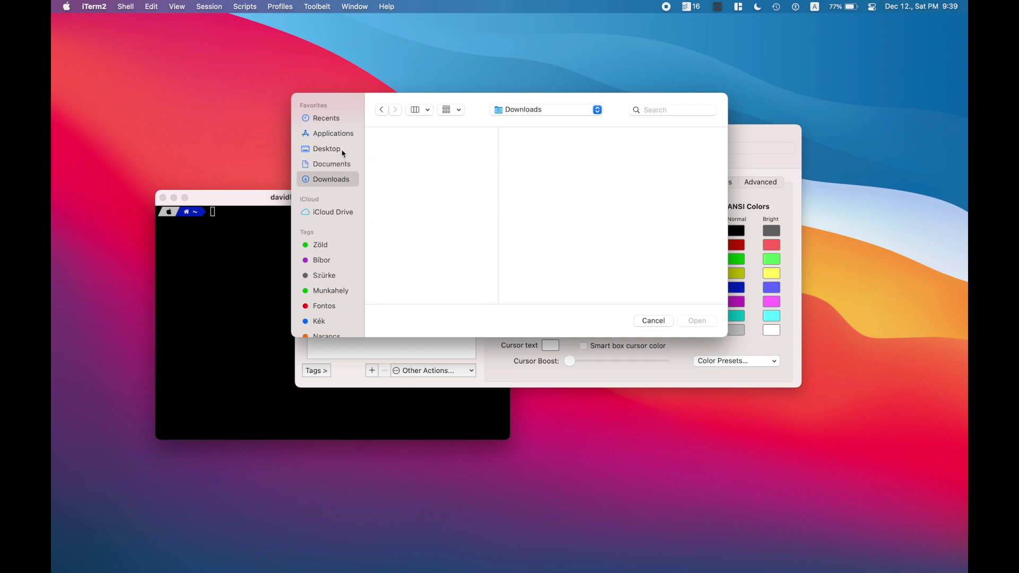
left_click(502, 110)
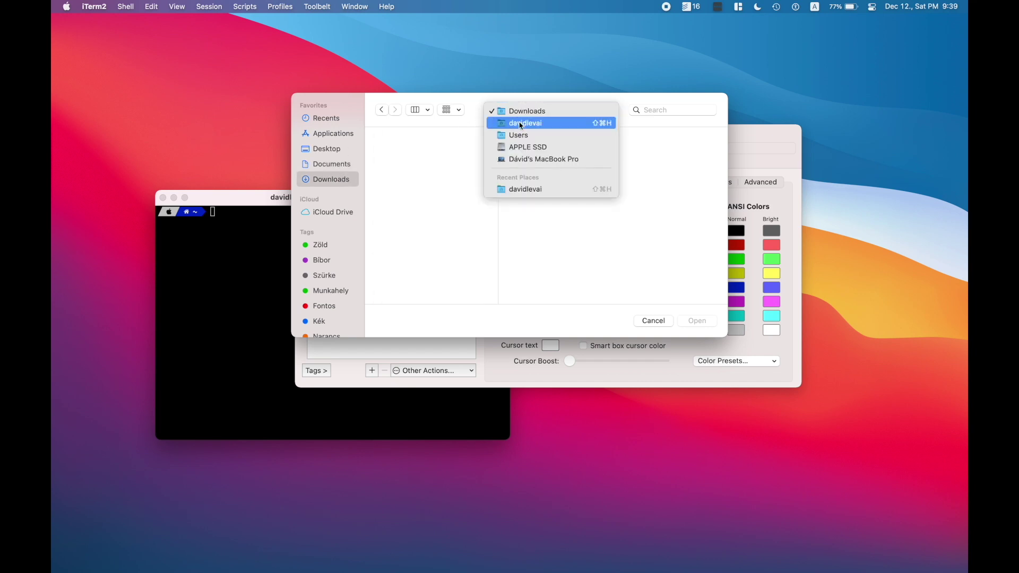
left_click(522, 126)
left_click(451, 200)
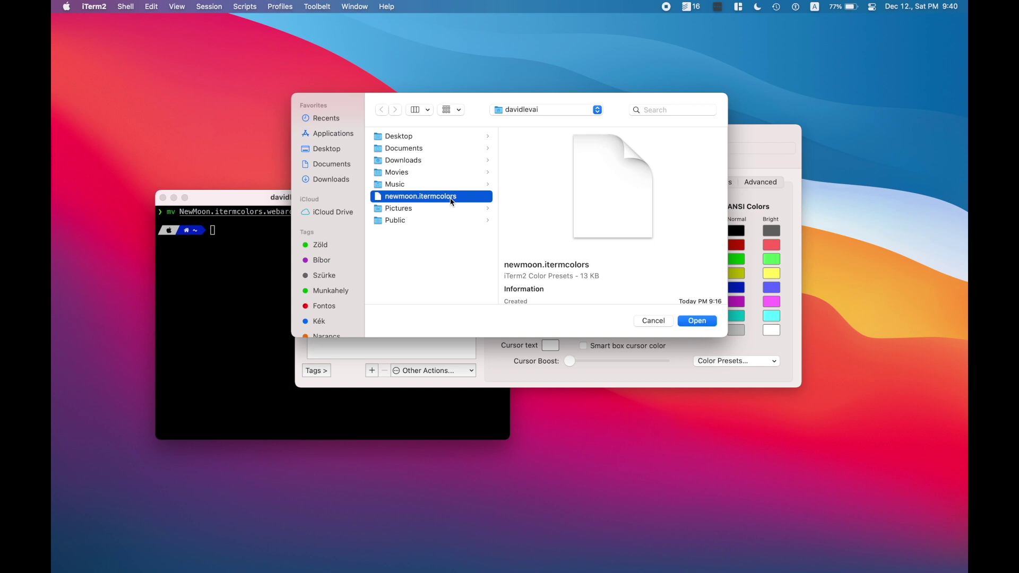
double_click(450, 200)
left_click(774, 361)
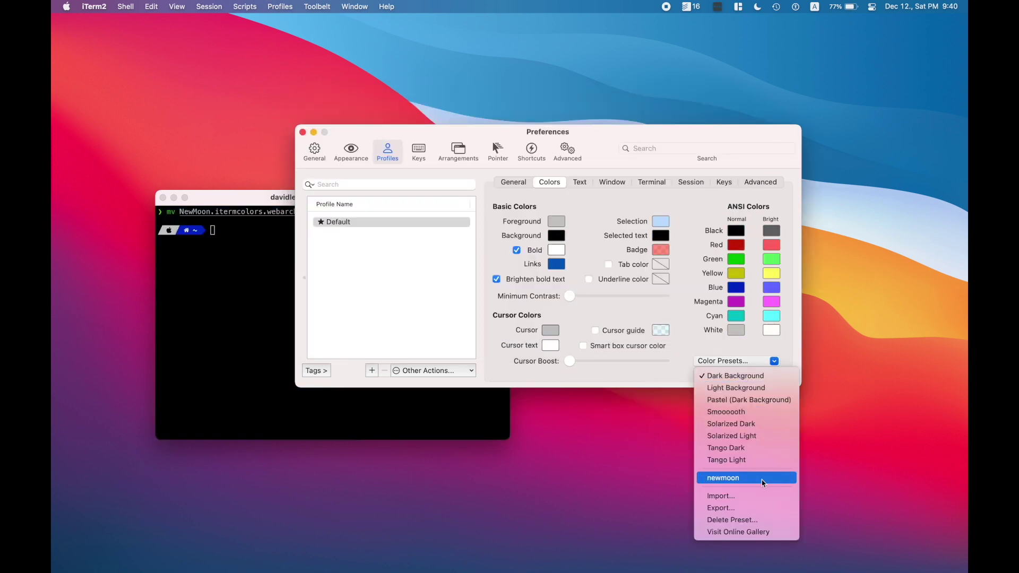
left_click(764, 480)
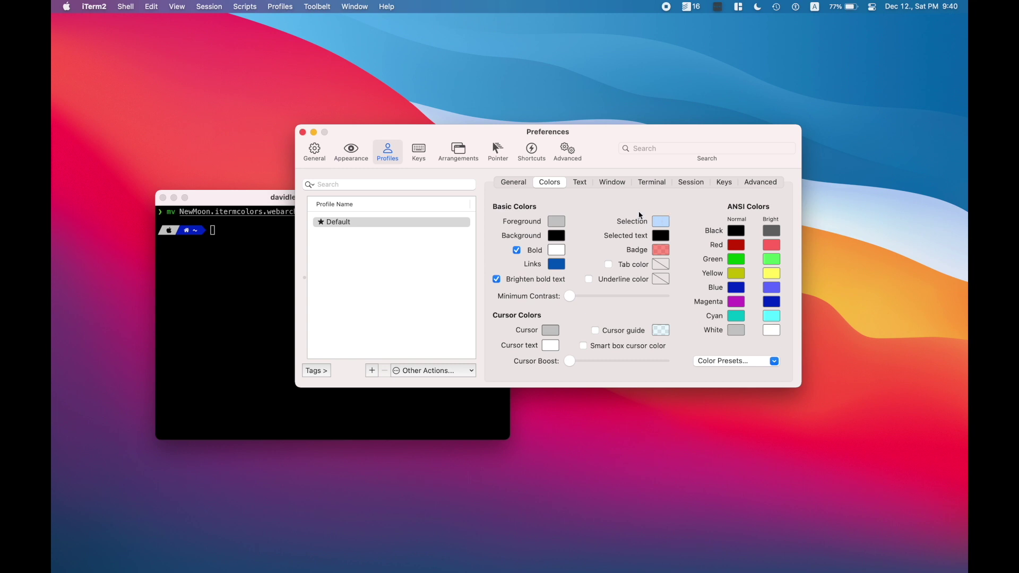
- Set the profile's new window size to 120 columns by 45 rows
left_click(582, 186)
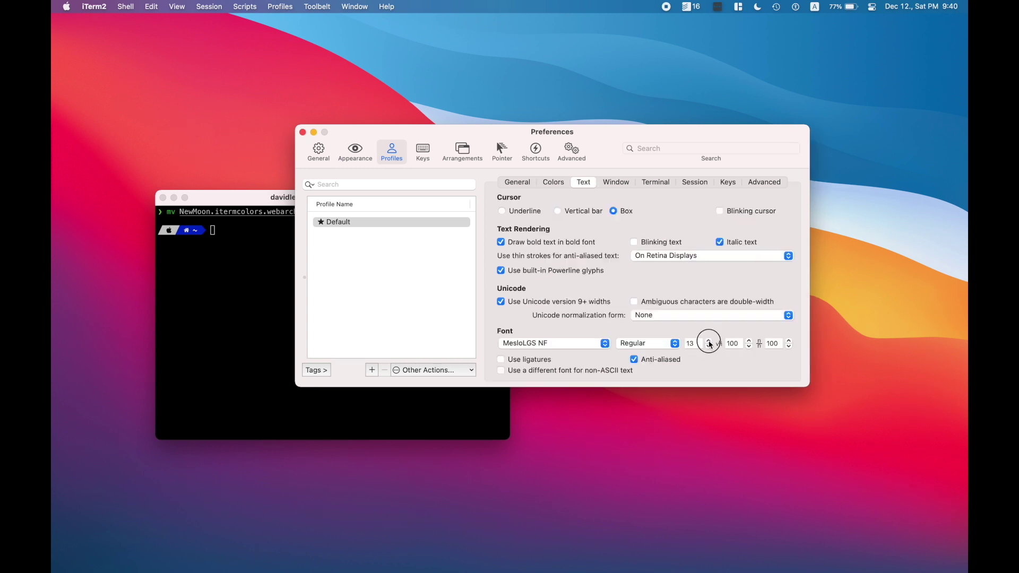
left_click(611, 182)
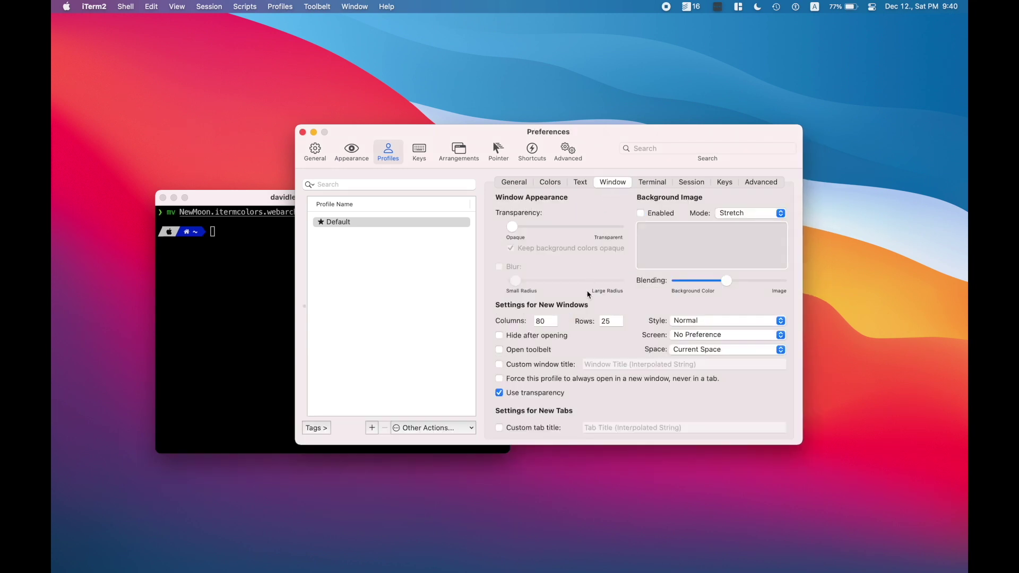
left_click(547, 320)
type("120")
key("Tab")
type("45")
- Load the Natural Text Editing key preset, keeping existing mappings, and close Preferences
left_click(723, 183)
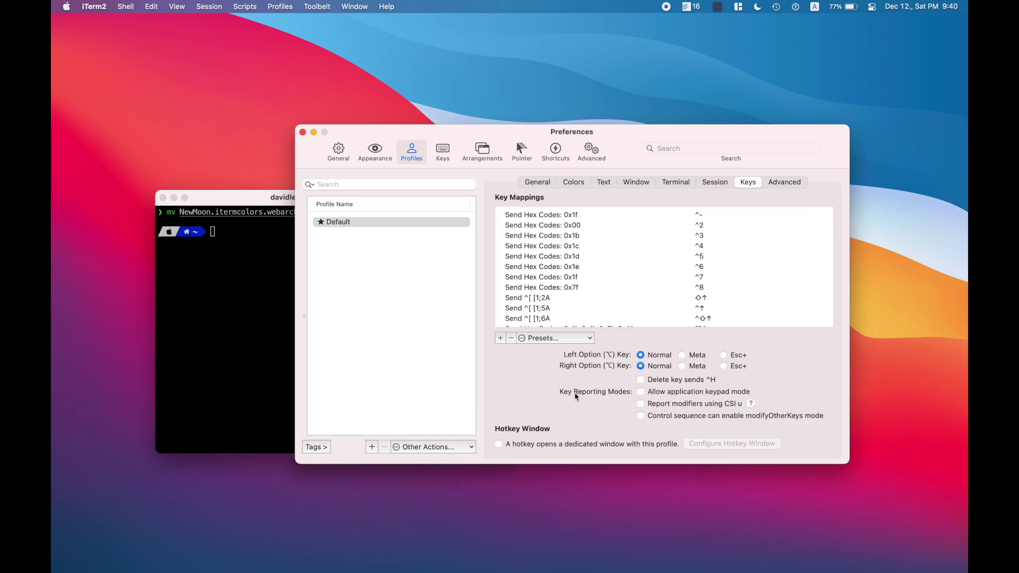
left_click(572, 339)
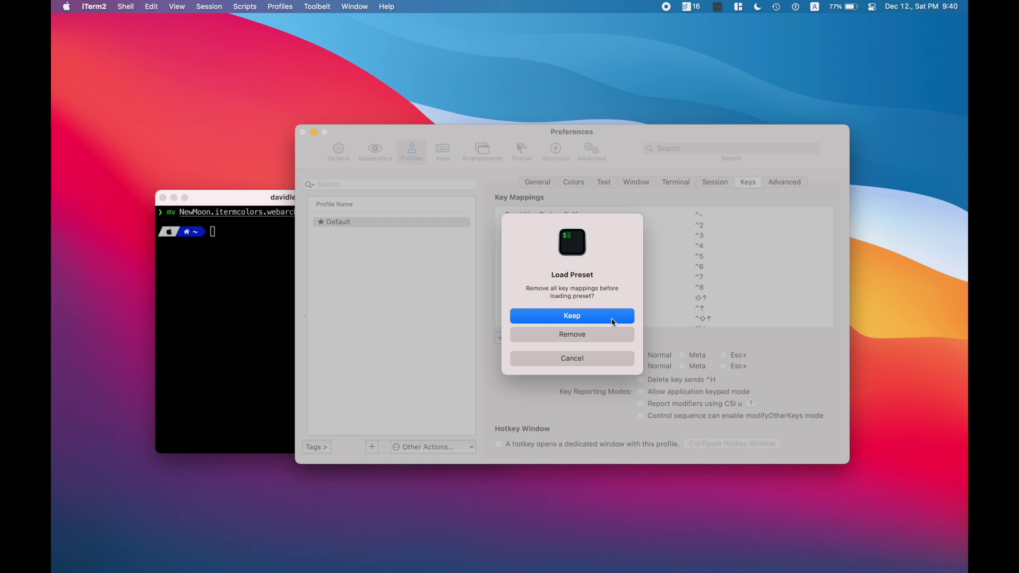
left_click(612, 318)
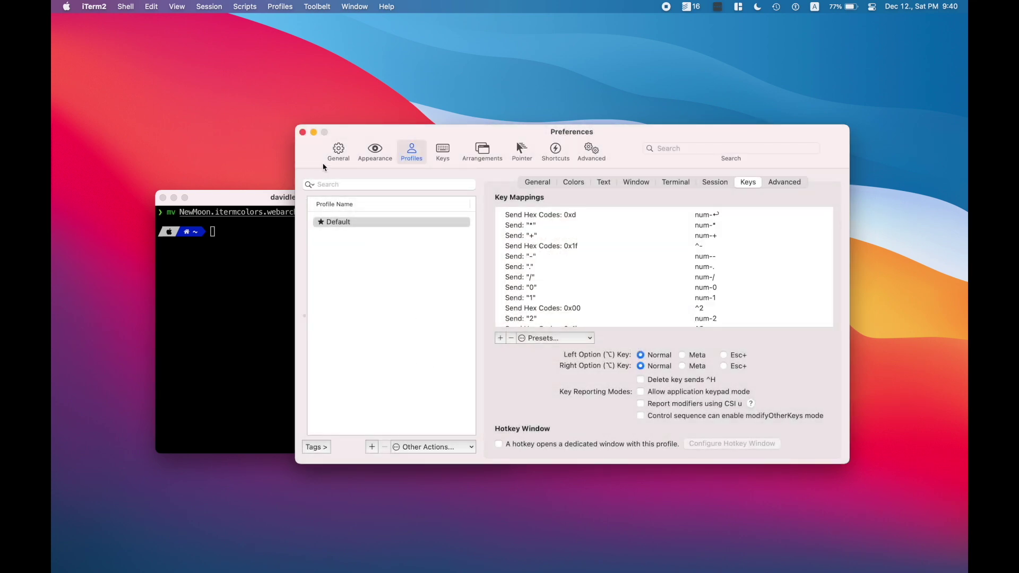
left_click(303, 132)
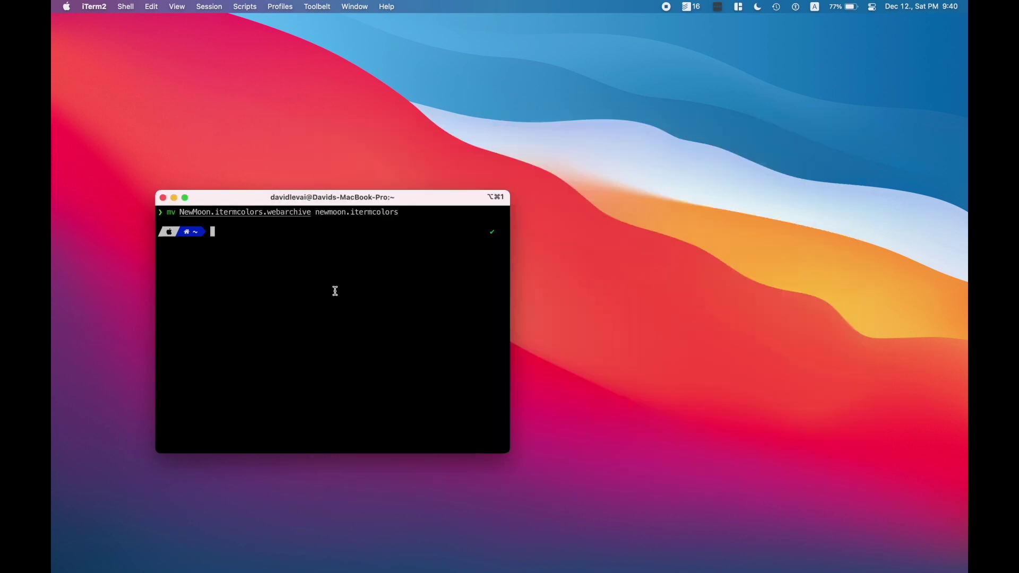
- Quit iTerm2 and relaunch it through Spotlight
key("super+q")
key("Return")
key("super+space")
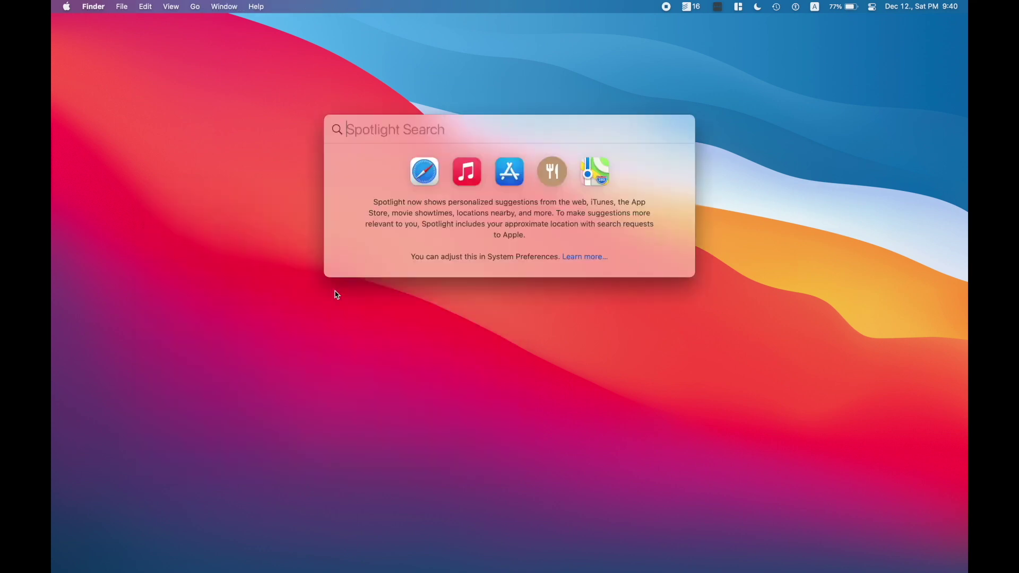
type("iterm")
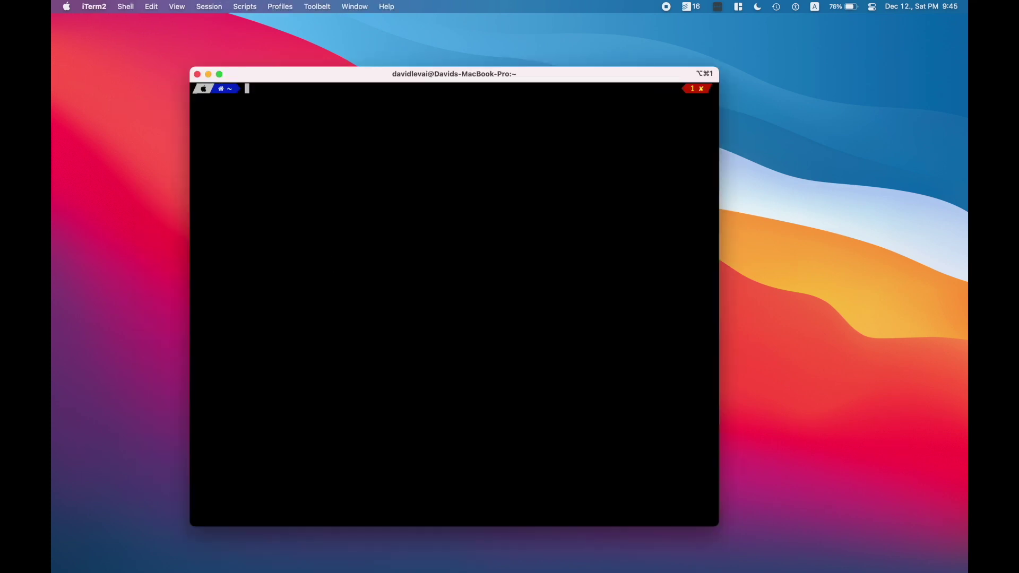
- Install the latest Node.js (v15.4.0) with 'sudo n install latest'
type("sudo n install latest")
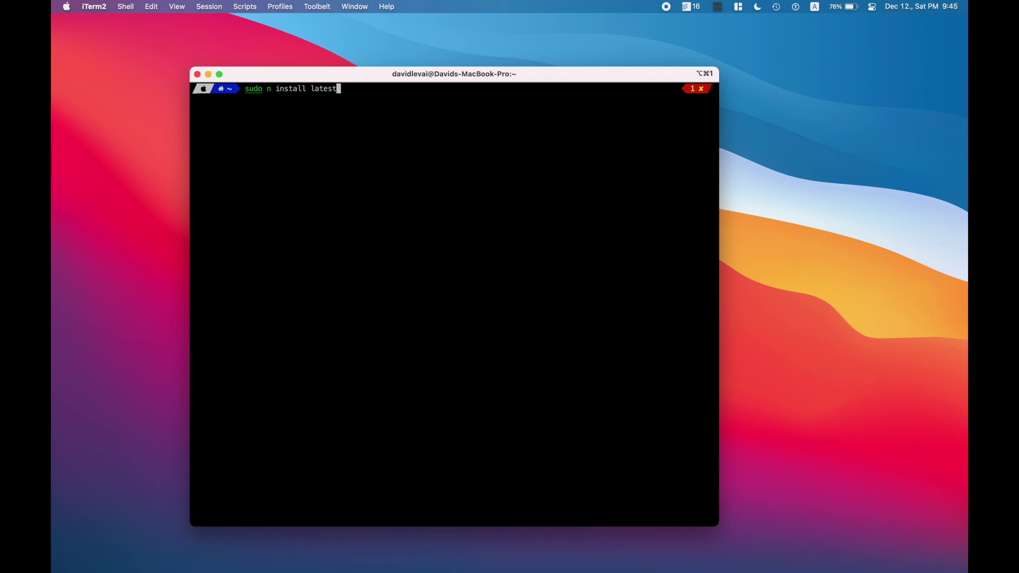
key("Return")
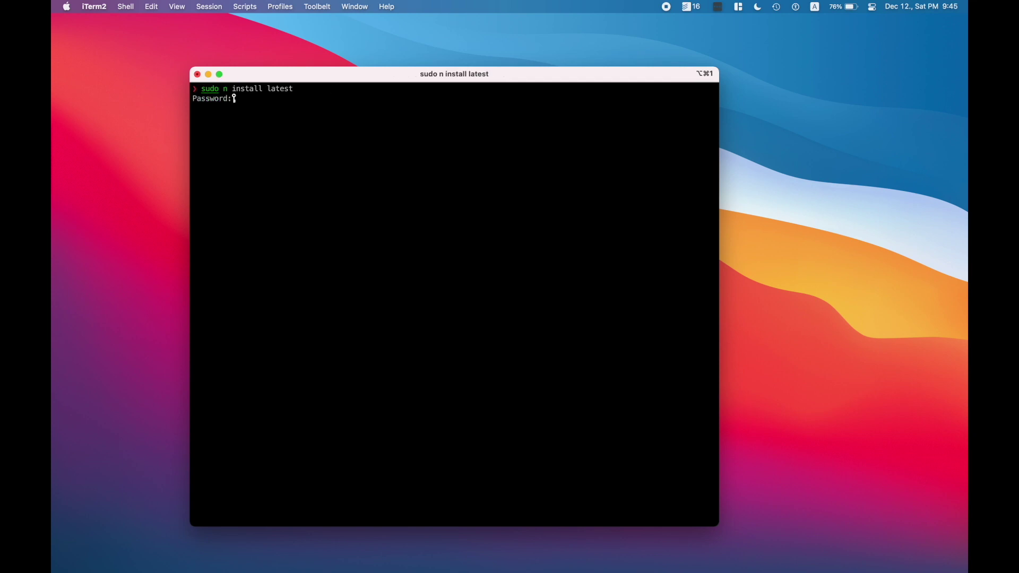
key("Return")
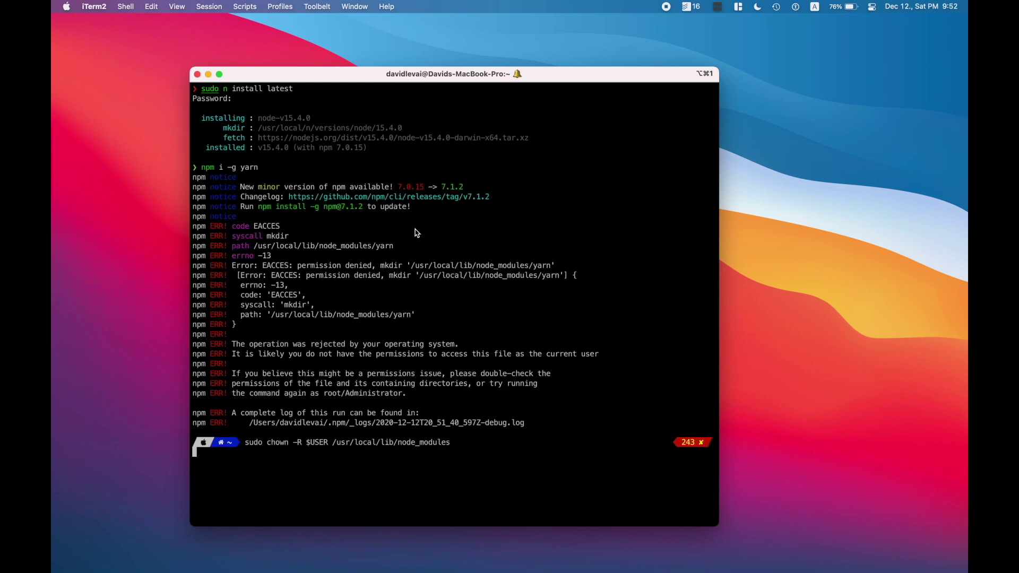
- Take ownership of /usr/local/lib/node_modules with chown and retry the global yarn install
key("Return")
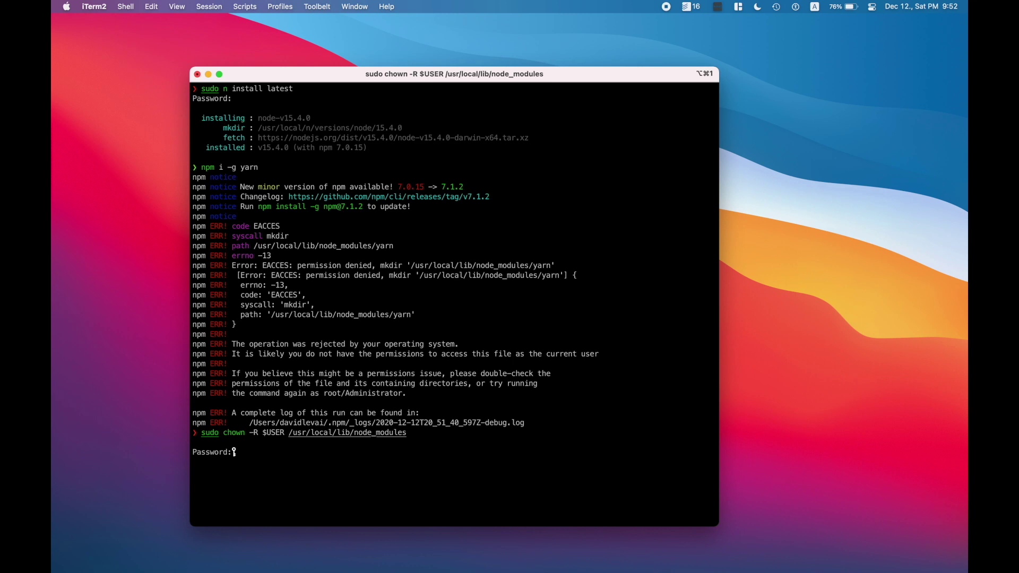
key("Return")
key("Up")
key("Up")
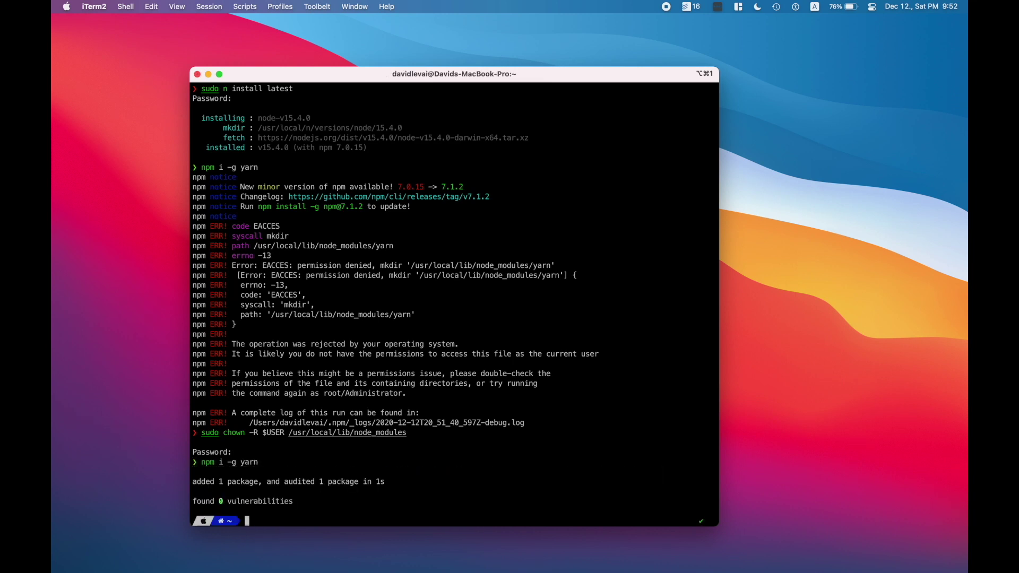
- Install create-next-app globally and start installing docker with 'ibrew install docker'
type("npm i -g create-next-app")
key("Return")
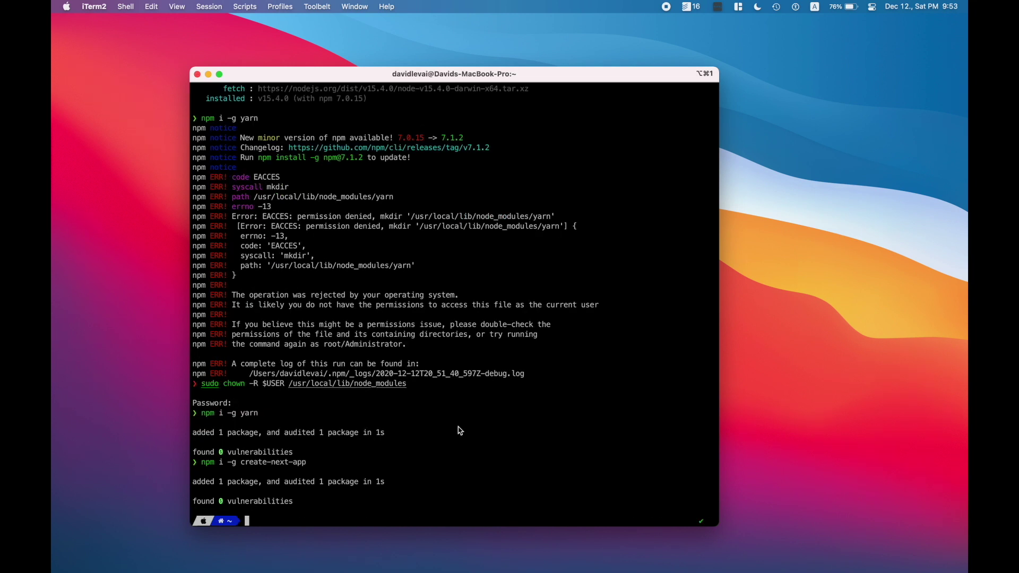
type("ibrew install docker")
key("Return")
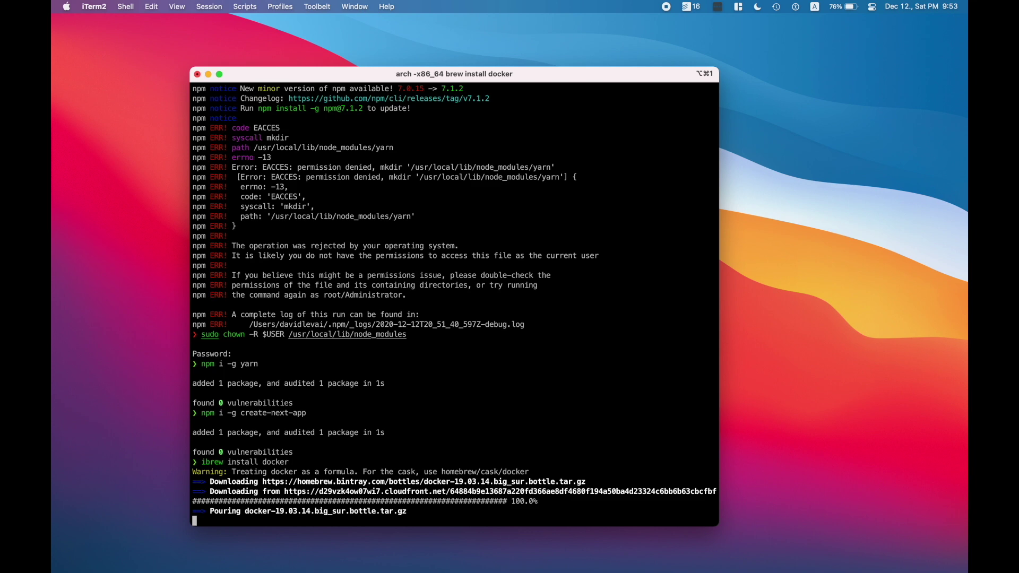
- Create the testm1 Next.js app with create-next-app and move into its folder
type("create-next-app")
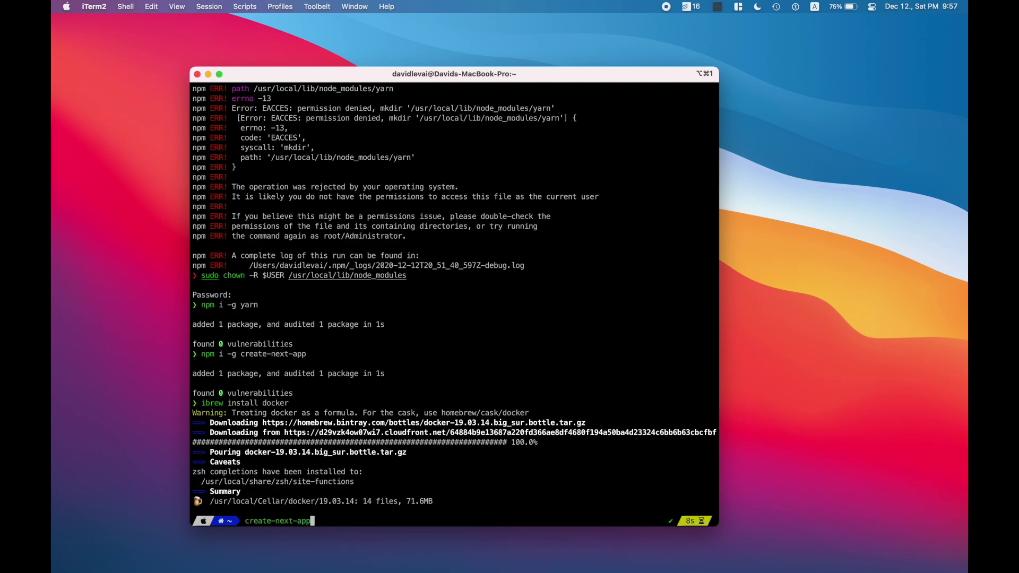
type(" testm1")
key("Return")
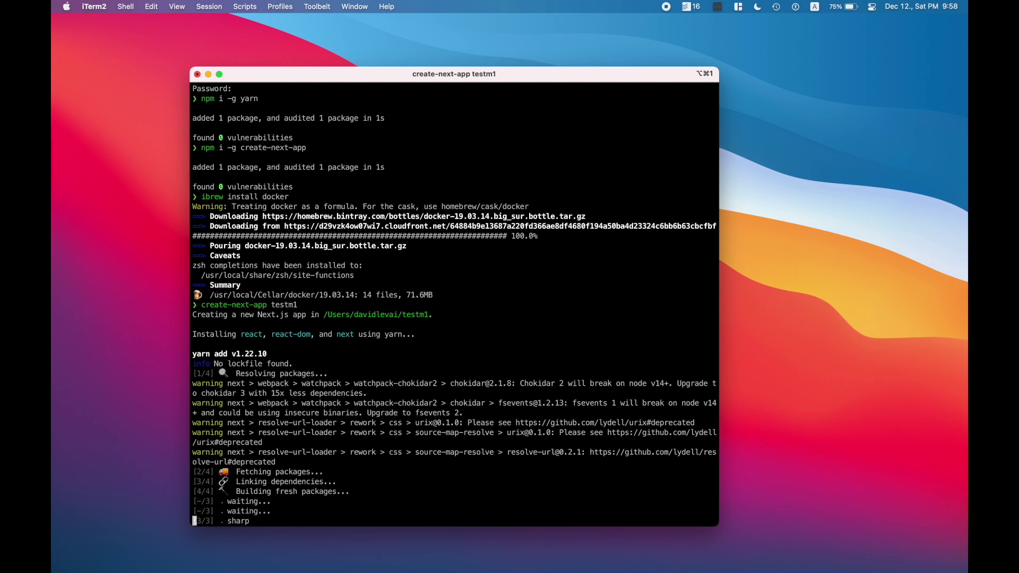
type("cd testm1")
key("Return")
- Open the testm1 project folder in VS Code with 'code-exploration ./'
type("code-exploration ./.zs")
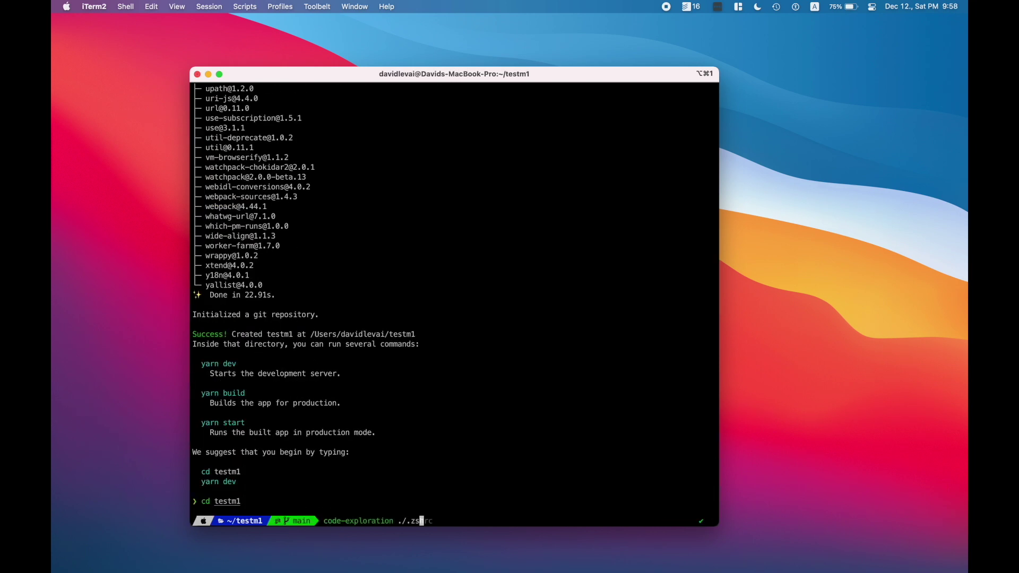
key("BackSpace")
key("BackSpace")
key("BackSpace")
key("Return")
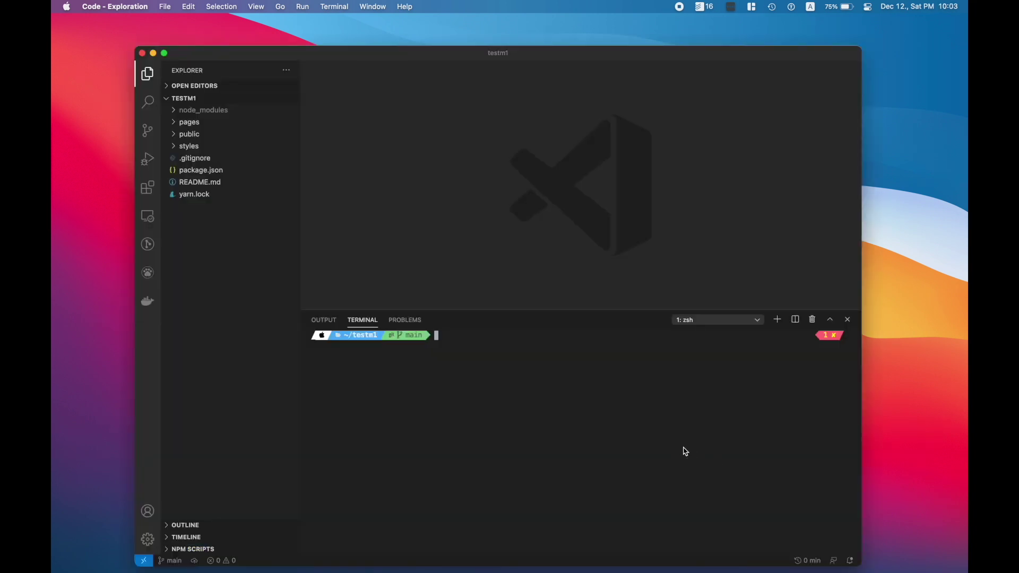
- Run 'yarn dev' in VS Code's terminal to serve testm1 on localhost:3000
type("yarn dev")
key("Return")
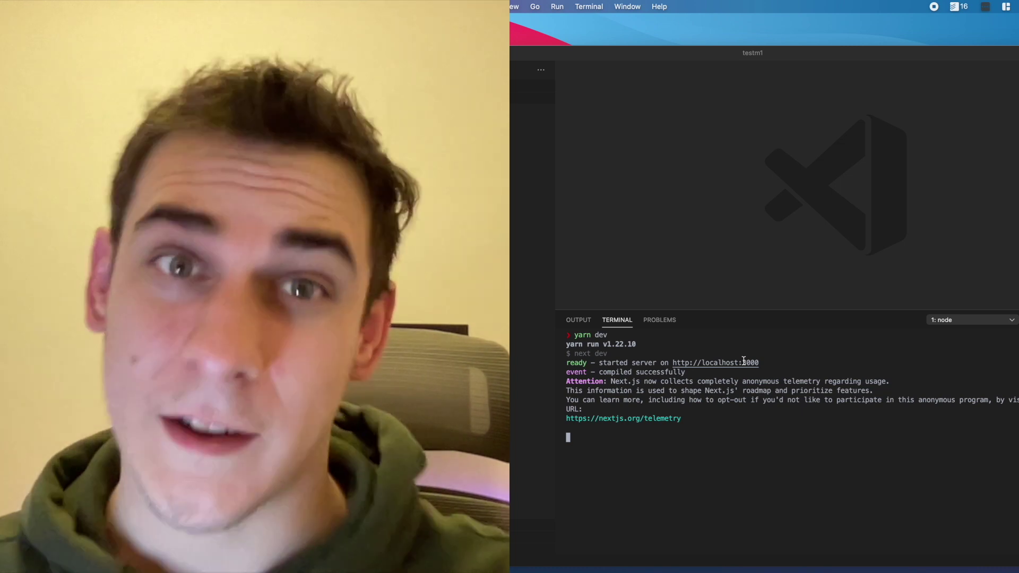
- Check the Next.js welcome page at localhost:3000 in Safari, then stop the dev server in VS Code's terminal
left_click(735, 365, "super")
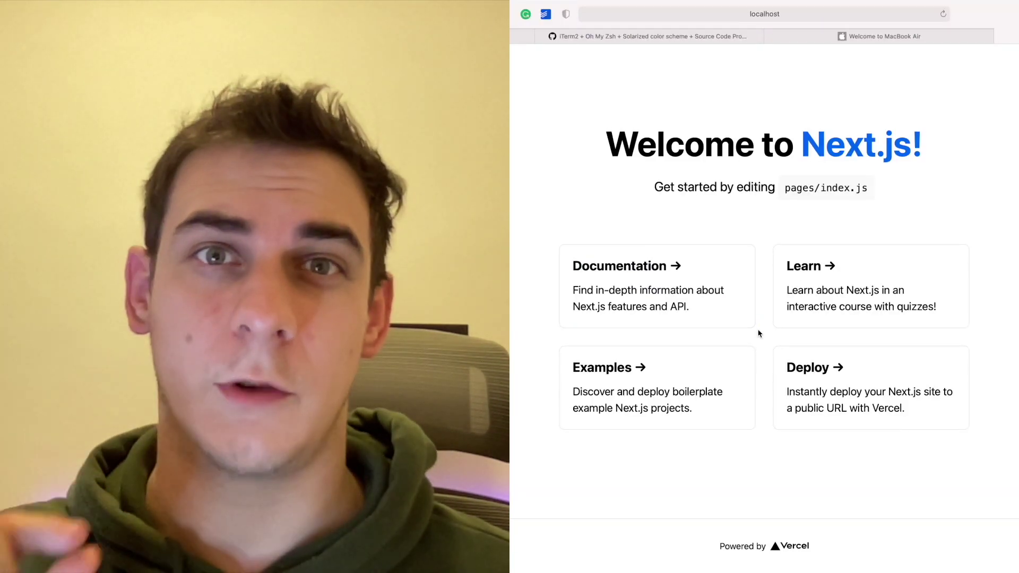
key("super+Tab")
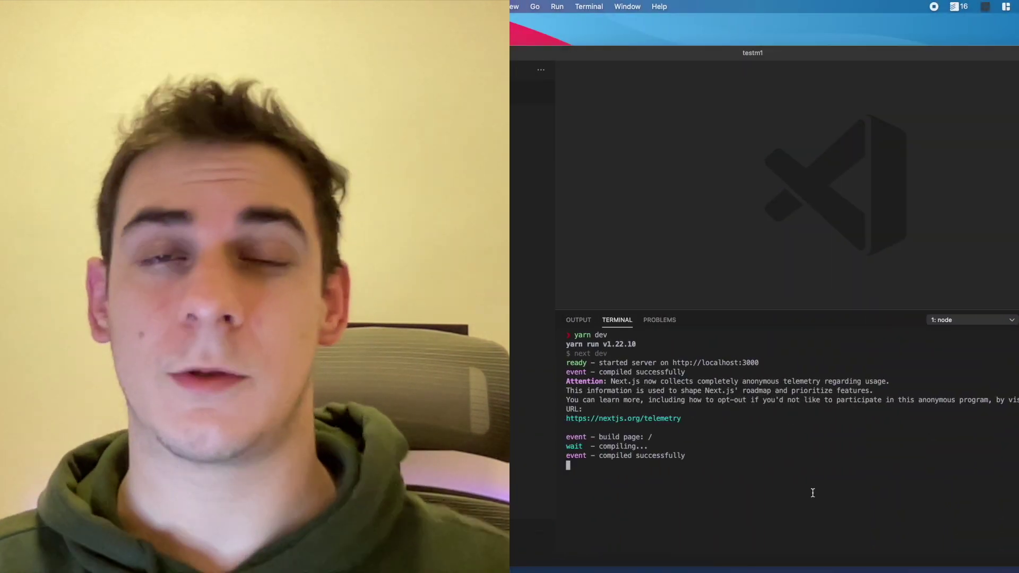
key("ctrl+c")
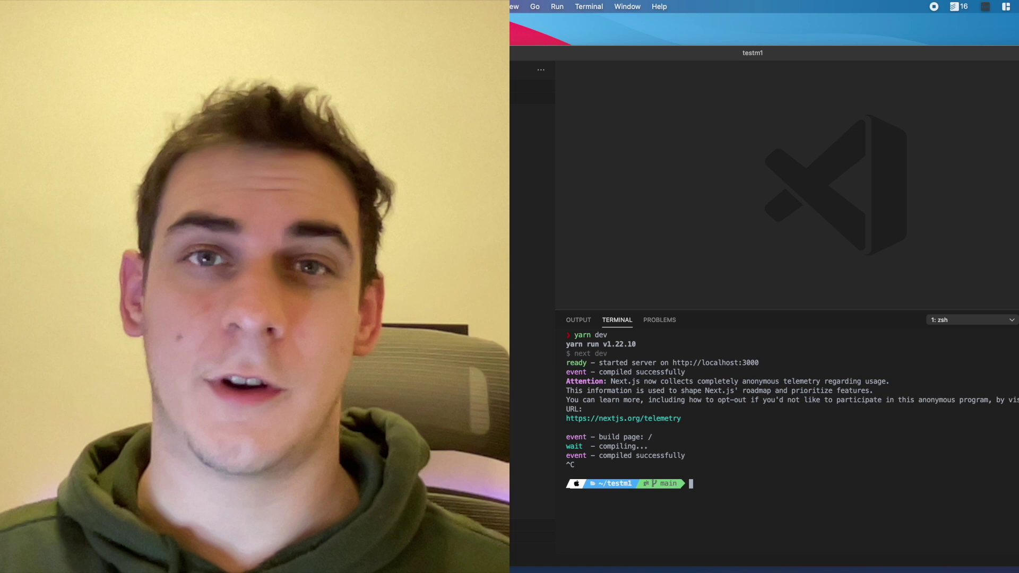